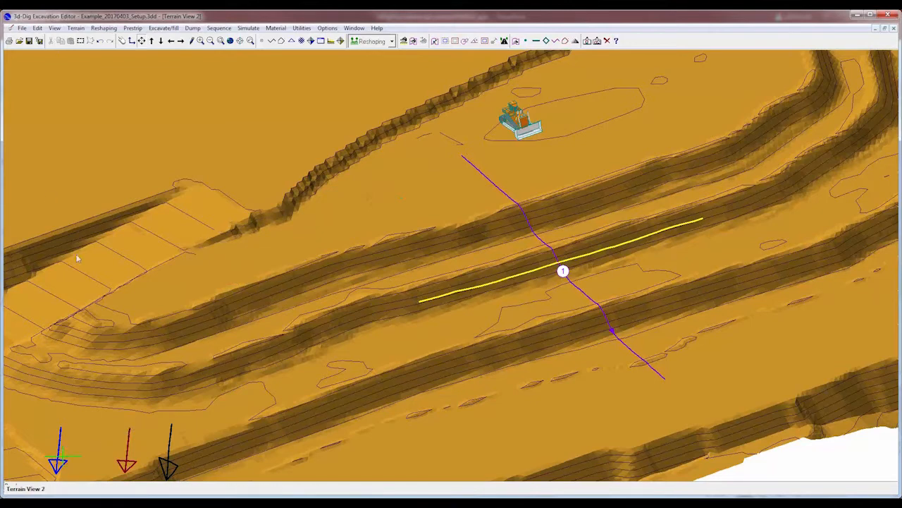
Step: Apply the saved named view View 1 to the terrain window
click(54, 28)
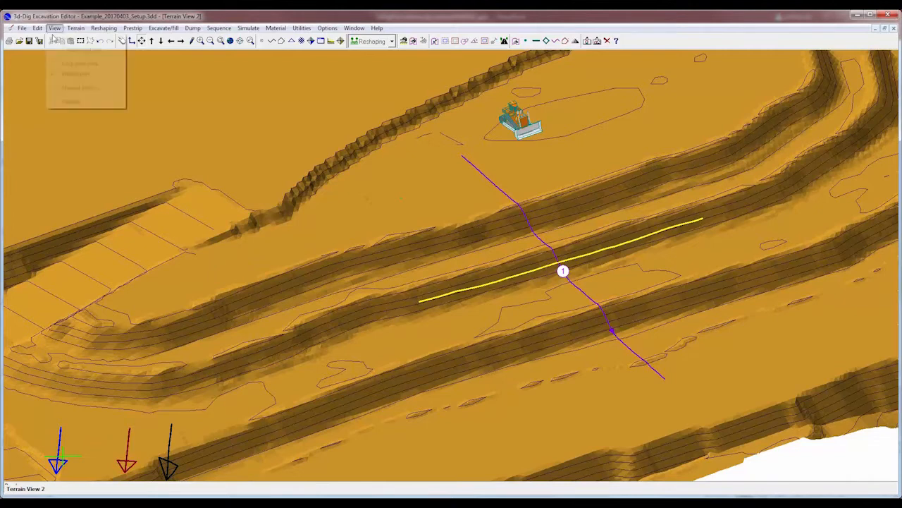
click(75, 88)
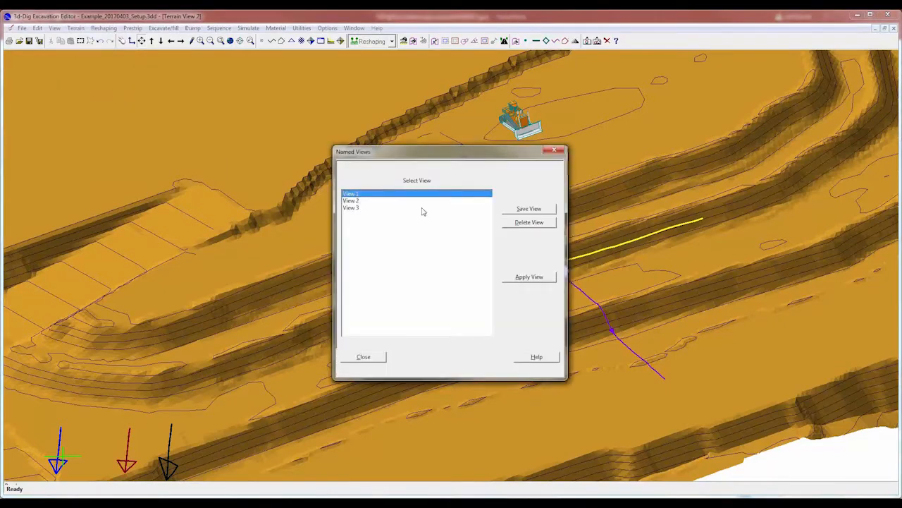
click(524, 281)
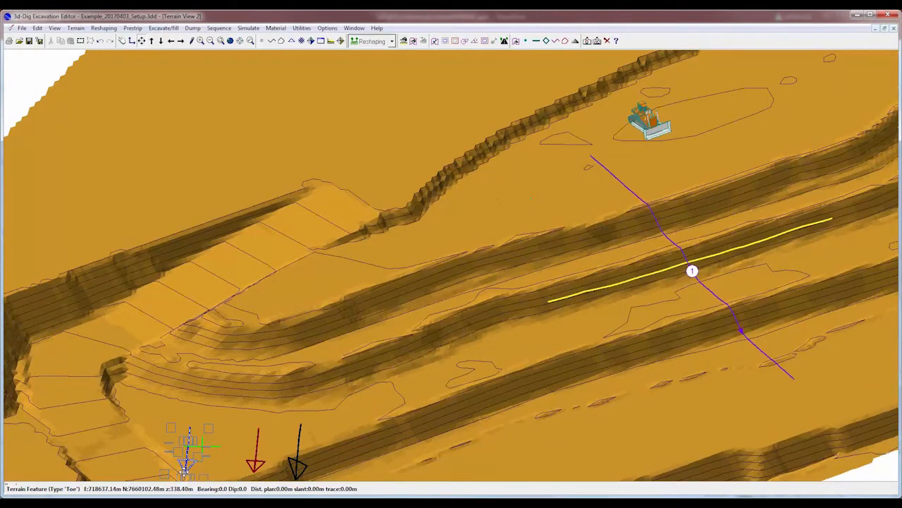
Step: Move the blue, red and black arrows beyond the far side of the ramp, and the dozer beside the purple line's lower end
click(185, 464)
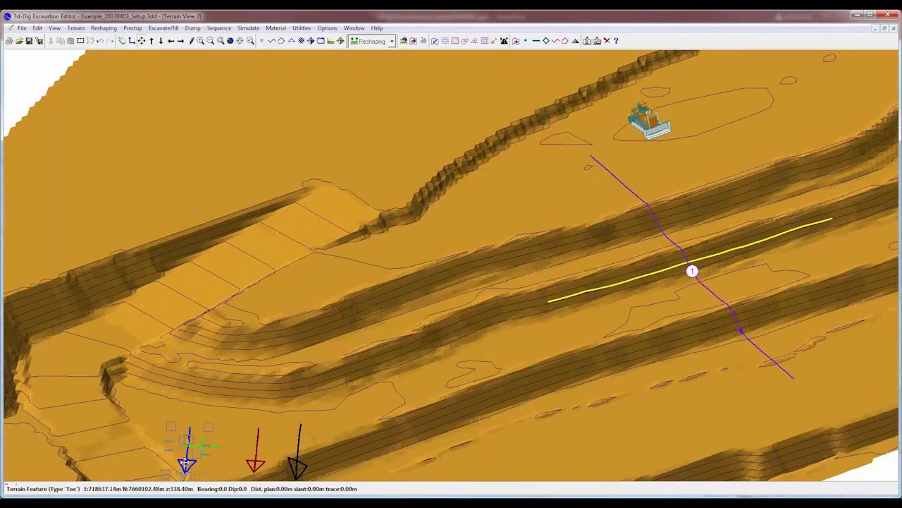
click(158, 209)
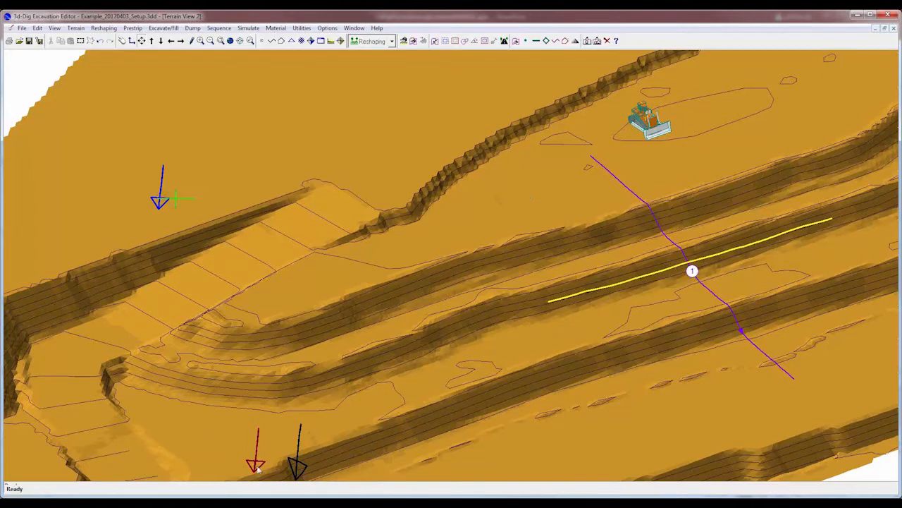
drag(252, 464, 201, 204)
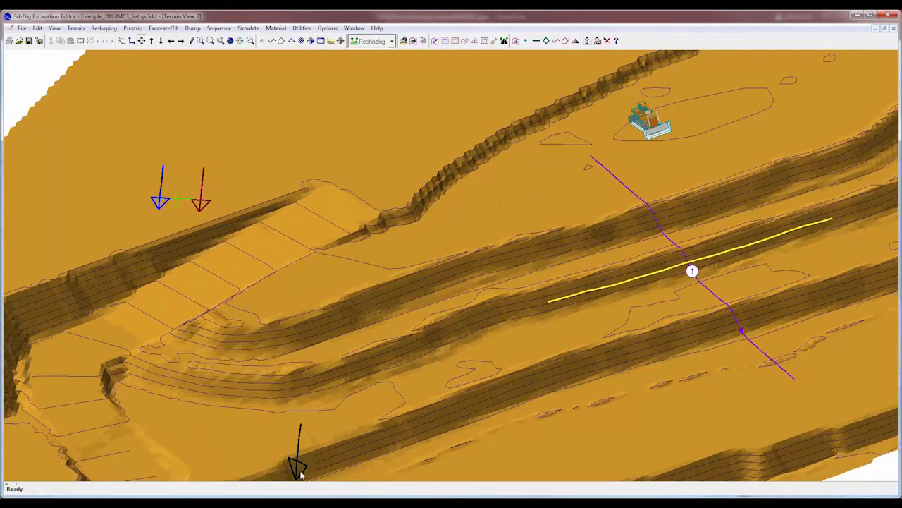
mouse_move(296, 467)
mouse_down()
mouse_move(302, 438)
mouse_move(289, 433)
mouse_move(228, 211)
mouse_move(226, 192)
mouse_move(236, 191)
mouse_up()
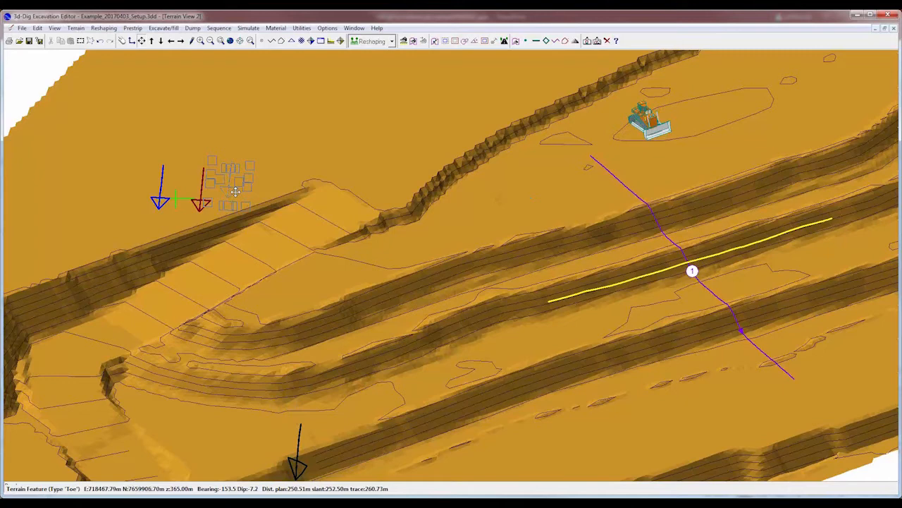
drag(235, 192, 234, 189)
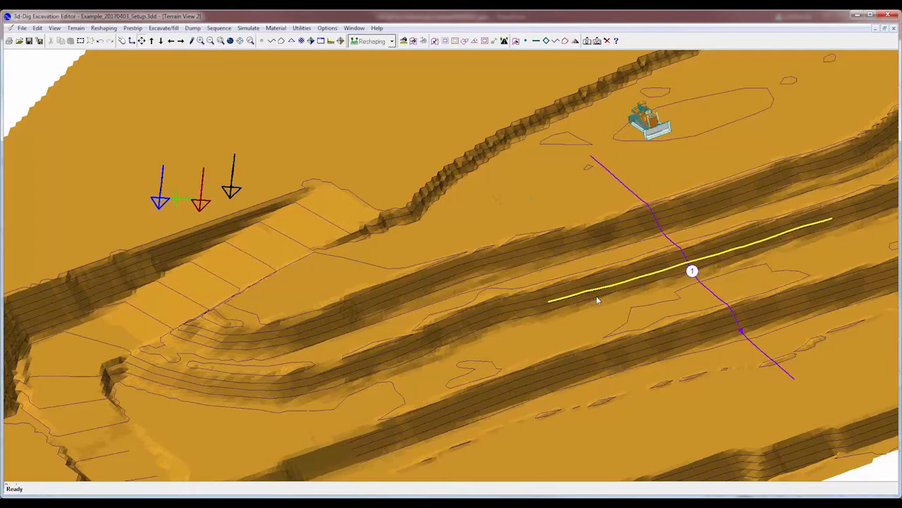
mouse_move(645, 122)
mouse_down()
mouse_move(631, 143)
mouse_move(648, 209)
mouse_move(703, 364)
mouse_move(732, 361)
mouse_move(737, 399)
mouse_up()
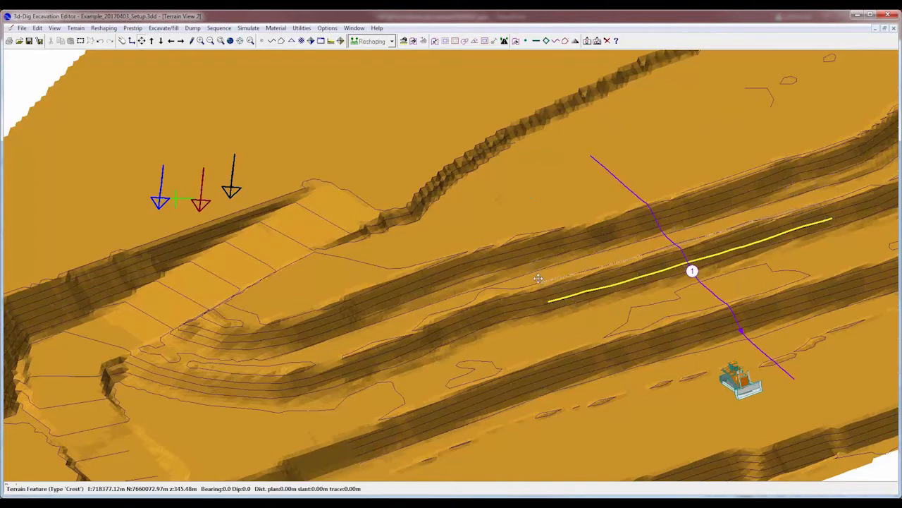
Step: Place two copies of the yellow line, one across the upper end and one across the lower end of the purple line
click(530, 254)
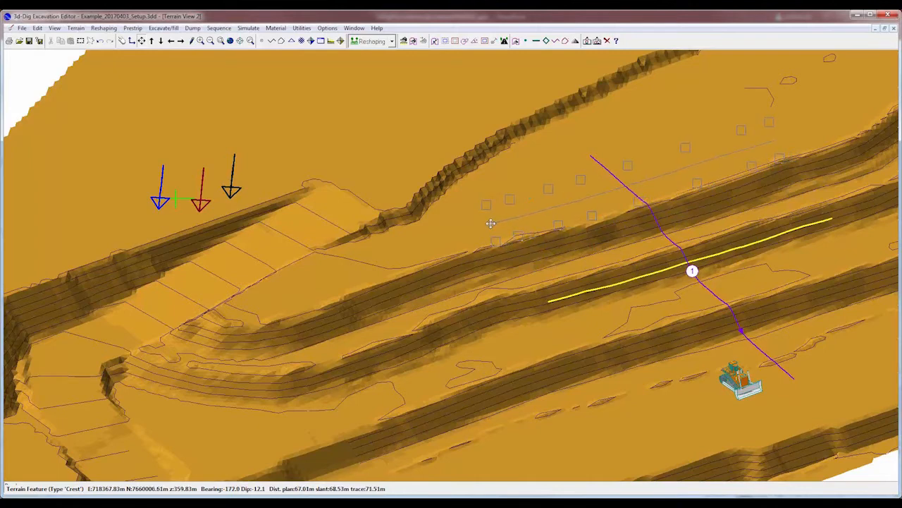
right_click(490, 223)
click(521, 240)
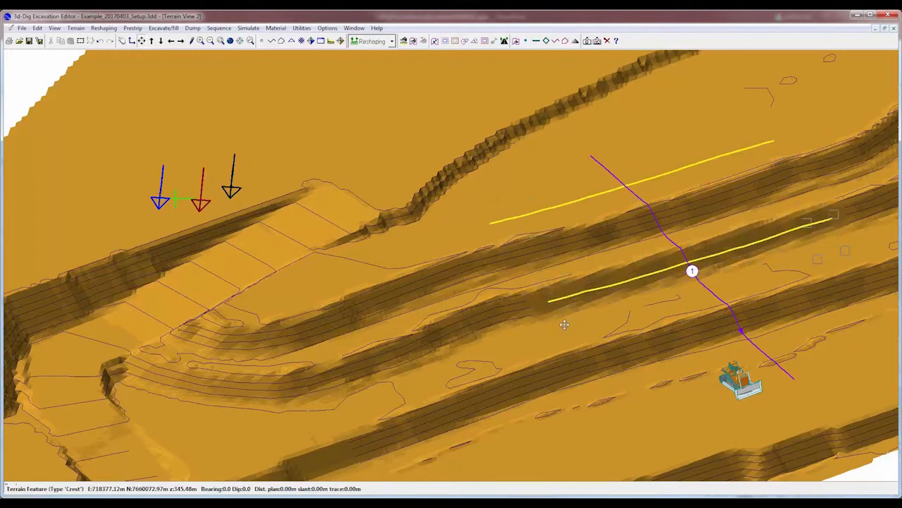
drag(603, 384, 618, 387)
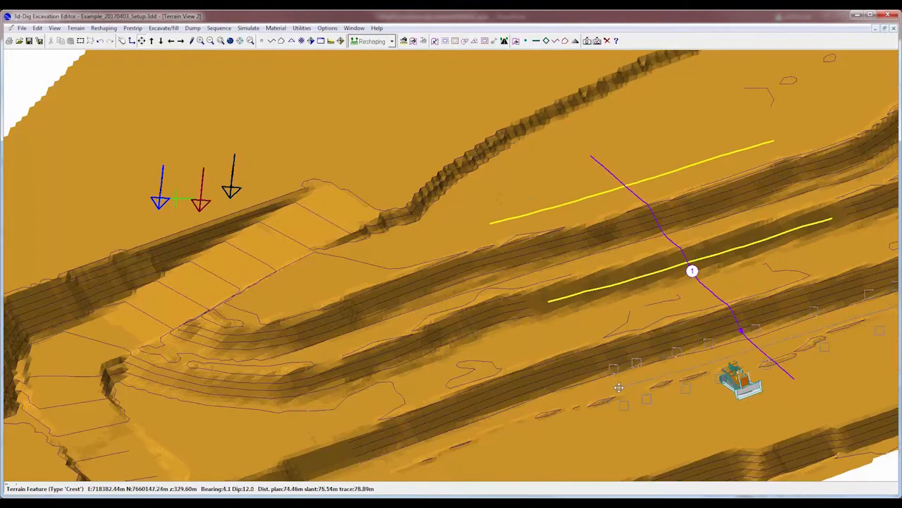
right_drag(618, 387, 618, 387)
click(658, 404)
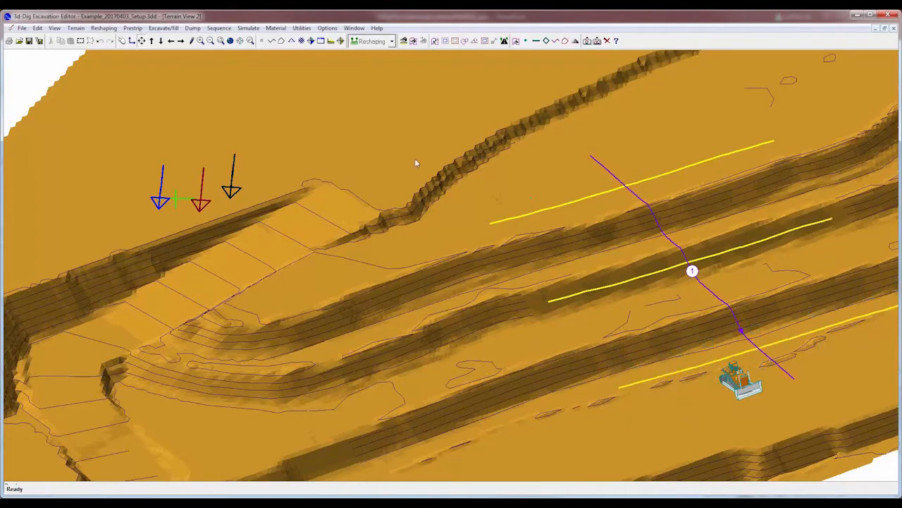
Step: Turn on the display of the block lines for the Terrain Surface in the terrain appearance settings
click(310, 41)
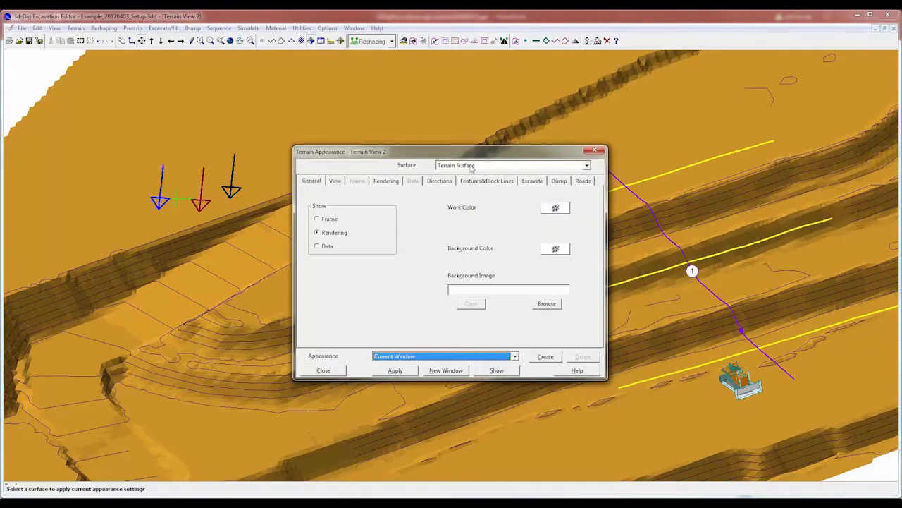
click(487, 180)
click(324, 370)
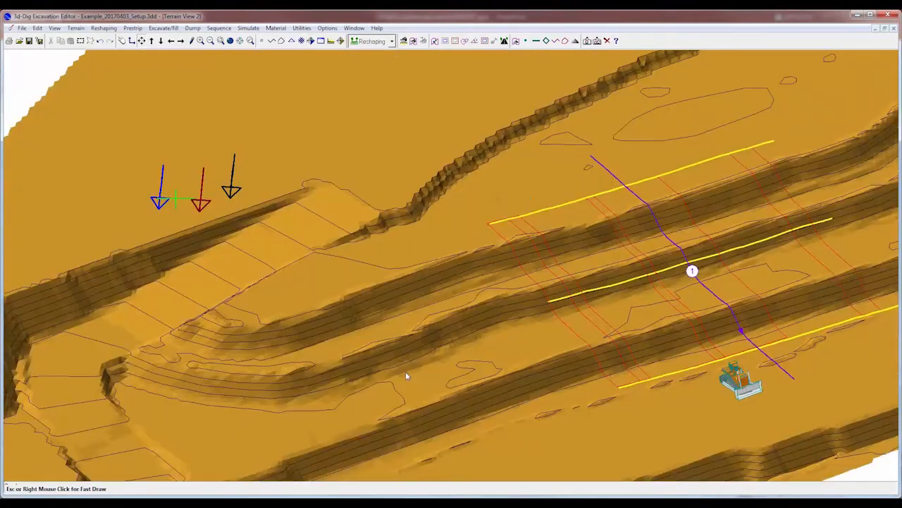
Step: In Reshaping mode, select the block polygons between the upper and lower yellow lines for surface reshaping
click(373, 41)
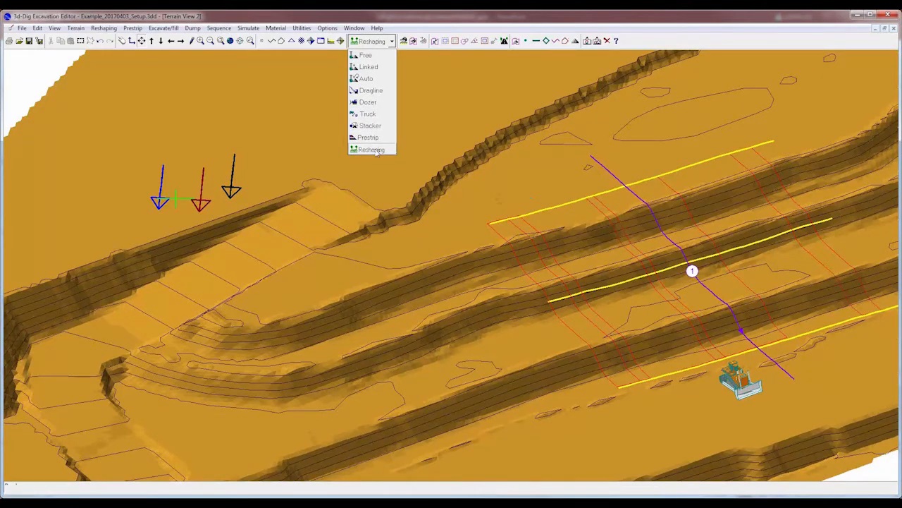
click(374, 149)
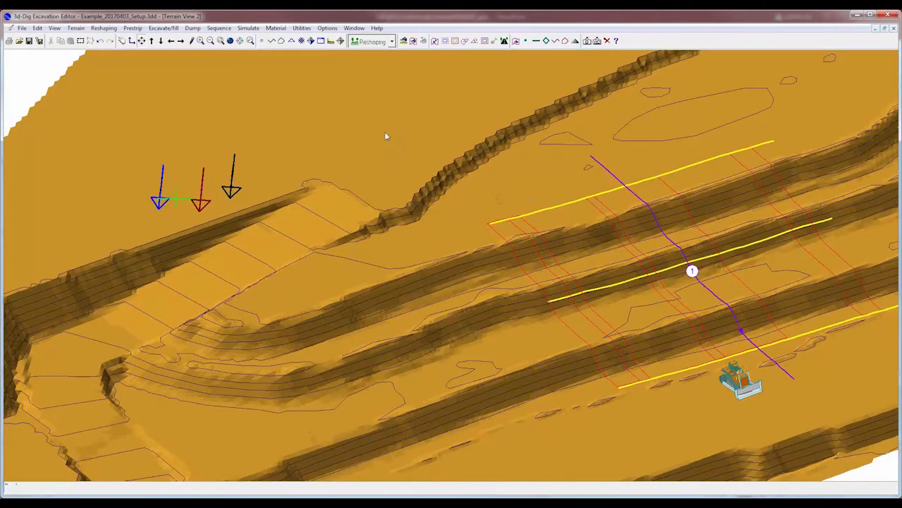
click(405, 42)
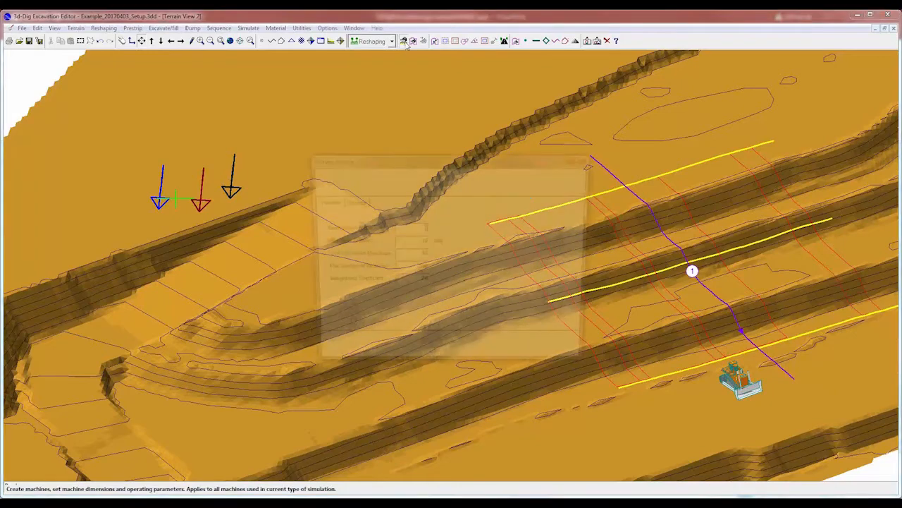
click(343, 187)
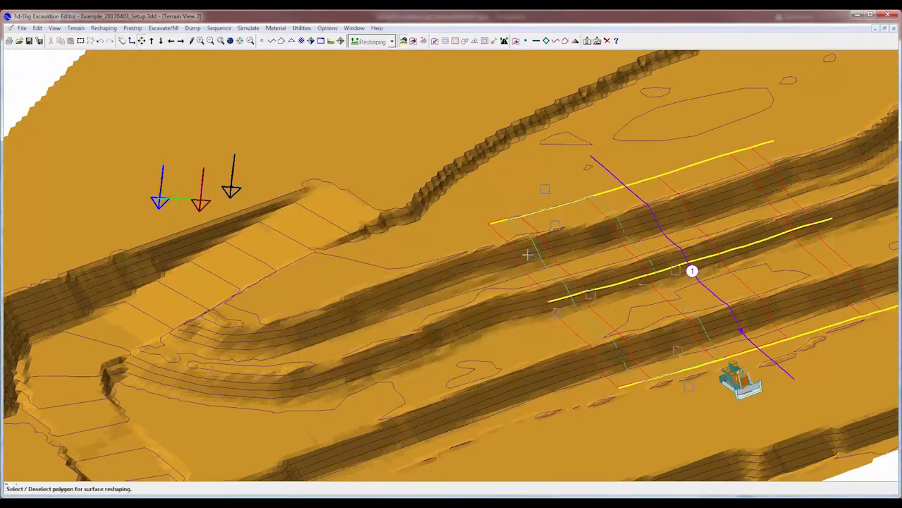
click(519, 261)
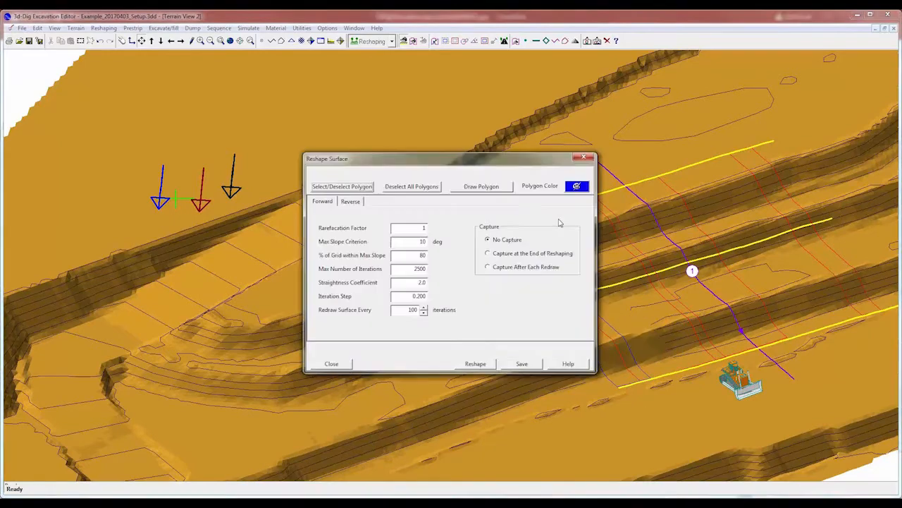
click(353, 186)
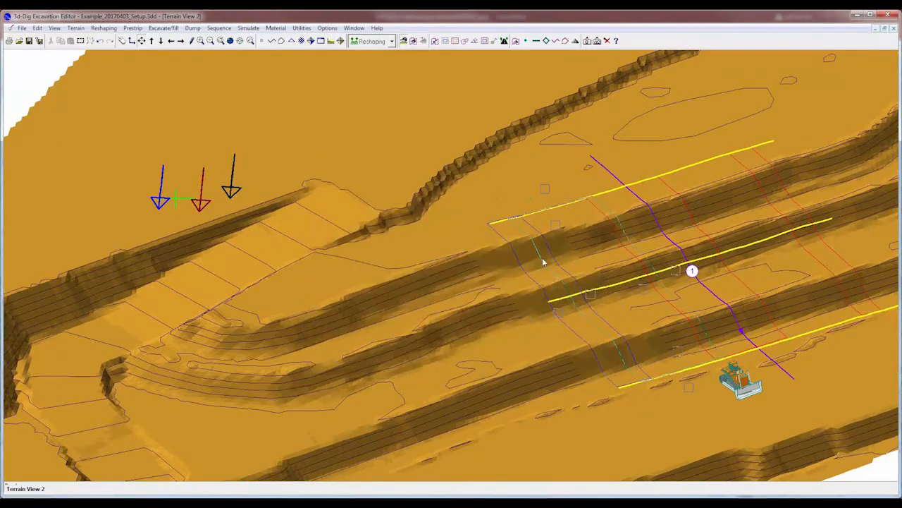
click(543, 262)
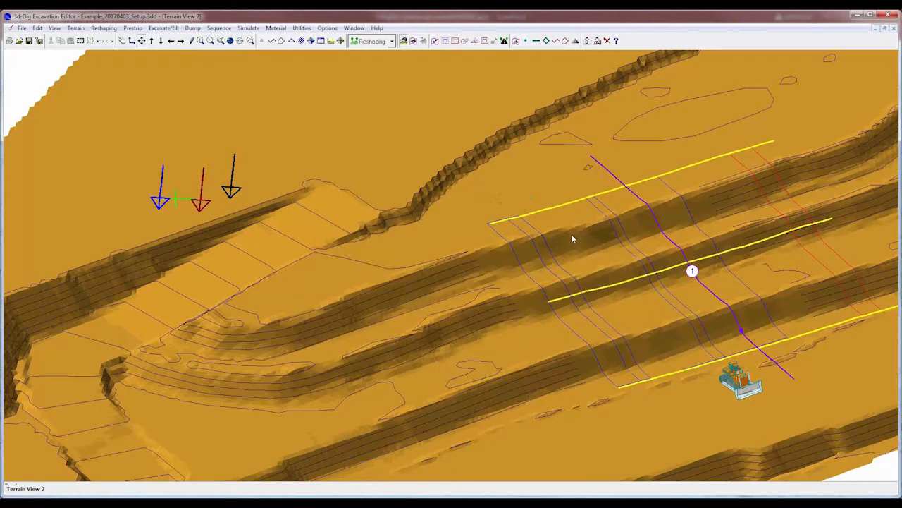
click(572, 237)
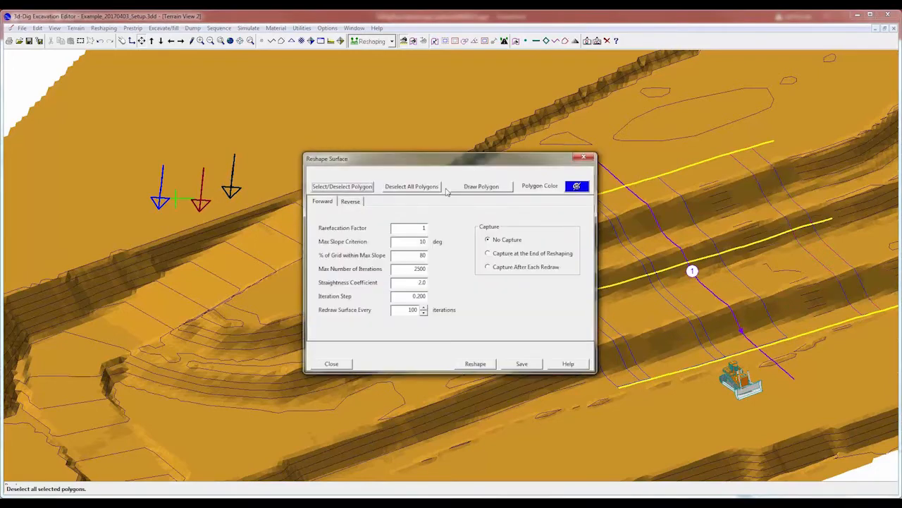
Step: Draw a four-cornered reshaping polygon about 61 m by 143 m between the outer yellow lines, covering the gap among the selected blocks
click(481, 186)
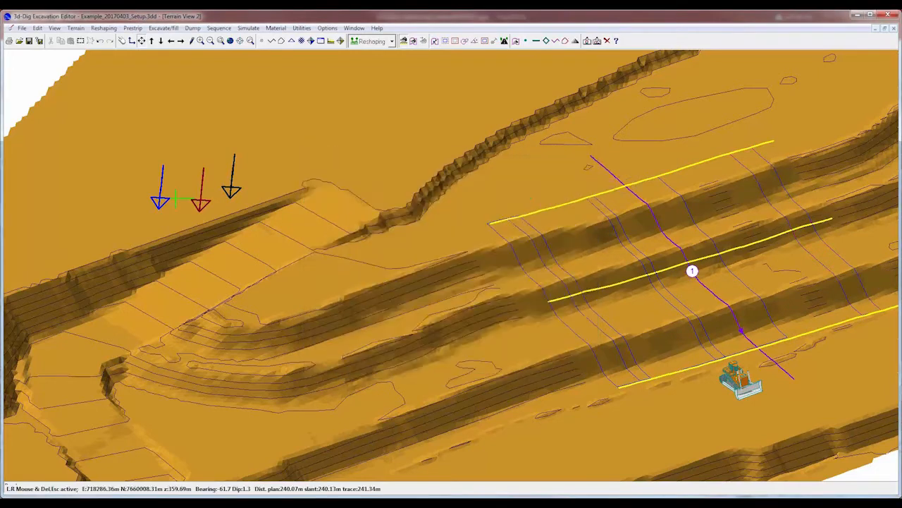
click(640, 178)
click(739, 150)
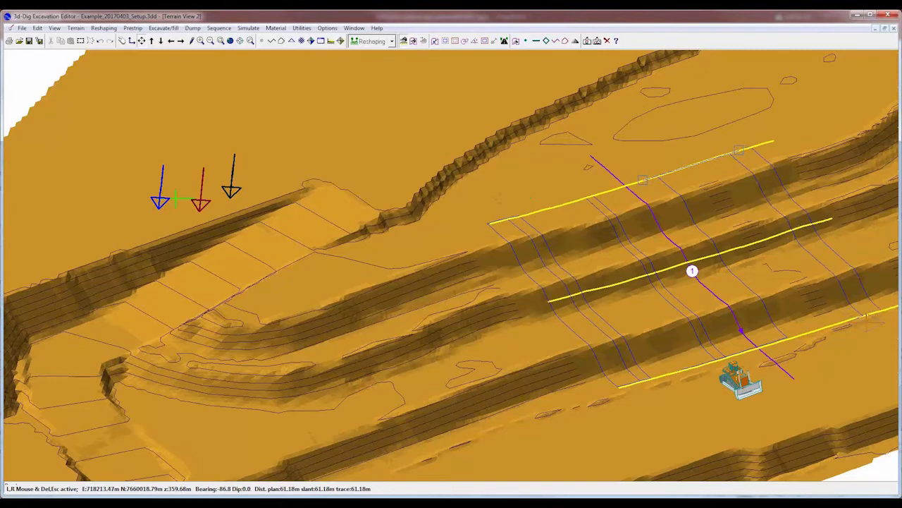
click(853, 299)
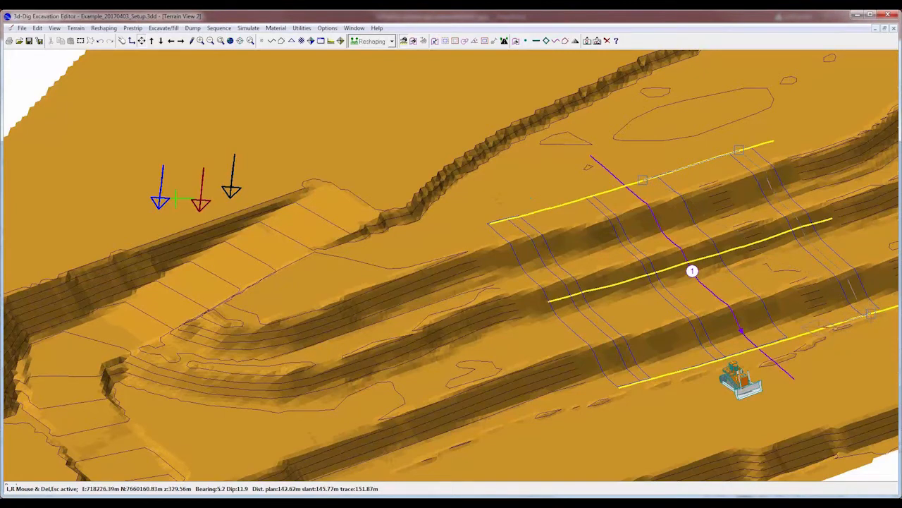
click(790, 341)
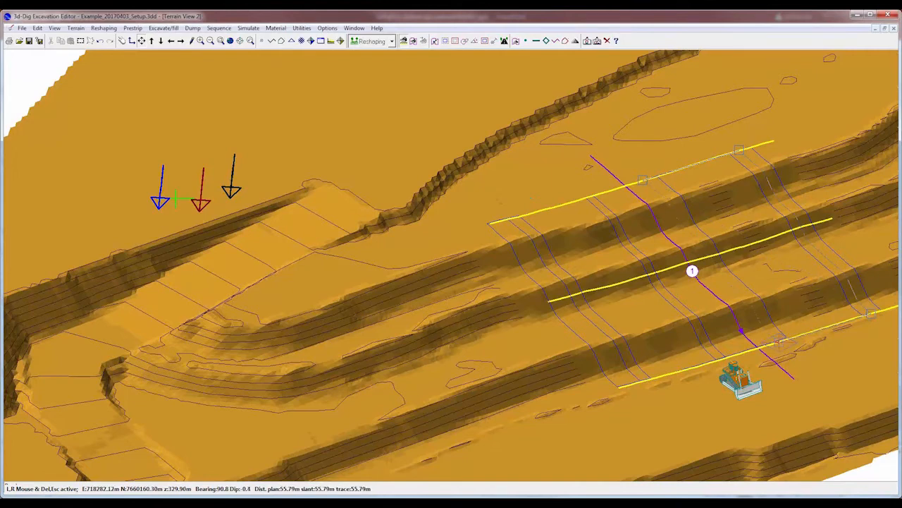
right_click(779, 342)
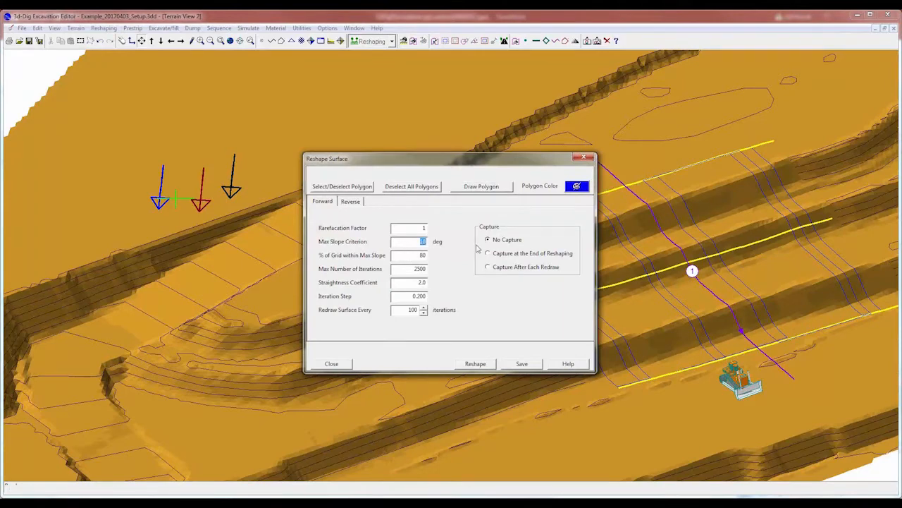
Step: Reshape the selected polygons with a Max Slope Criterion of 17.5 degrees and a maximum of 1000 iterations
text(17.5)
double_click(419, 269)
text(10)
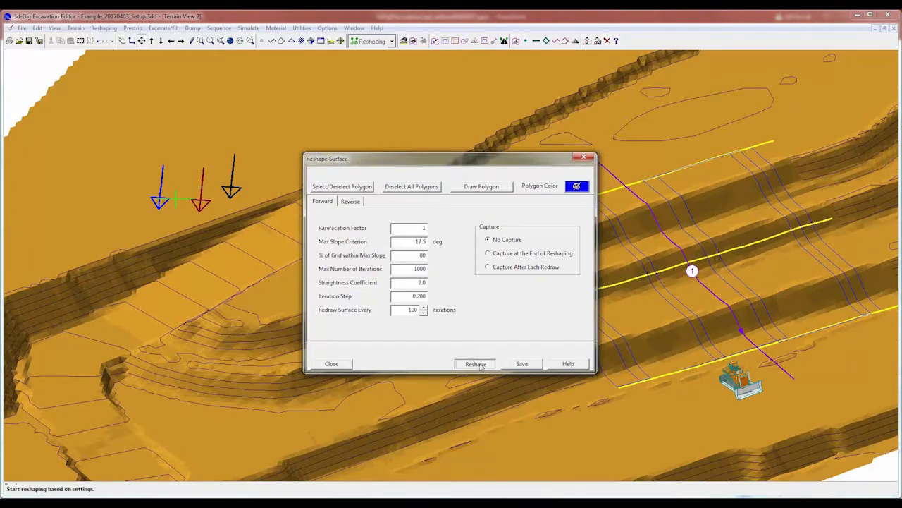
click(477, 364)
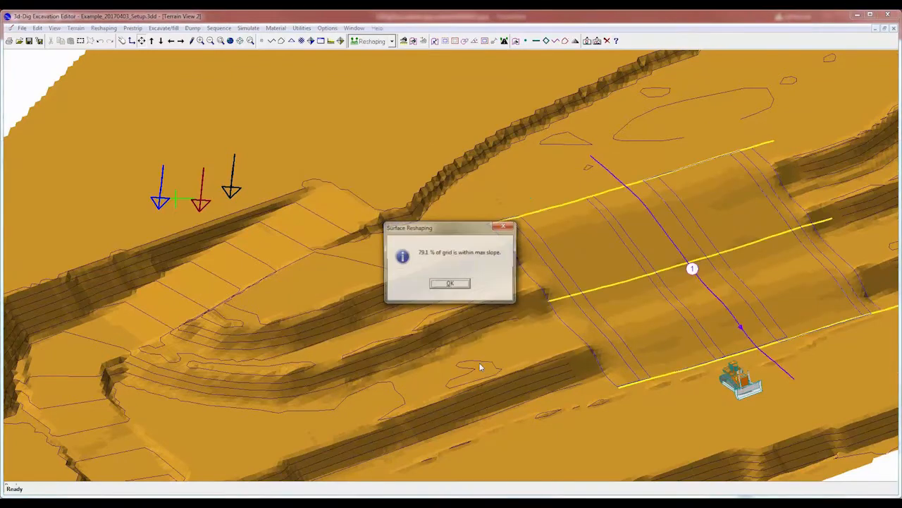
click(450, 282)
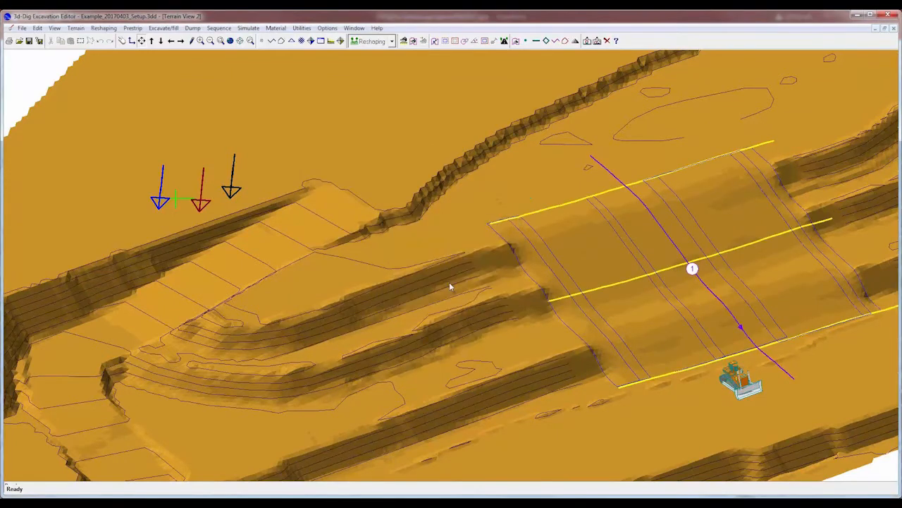
click(335, 364)
Step: Copy the reshaped terrain to a new inner surface named 17pt5
click(75, 28)
click(99, 120)
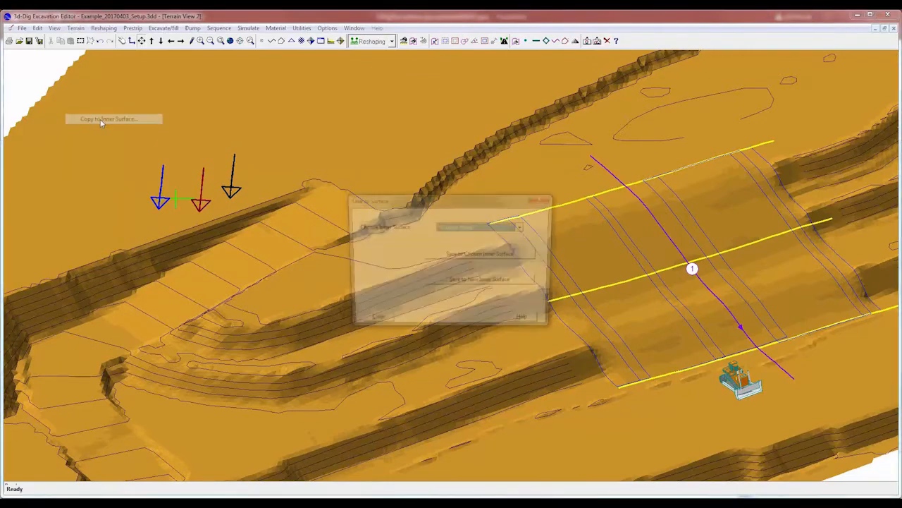
click(483, 279)
drag(388, 204, 316, 204)
text(17pt5)
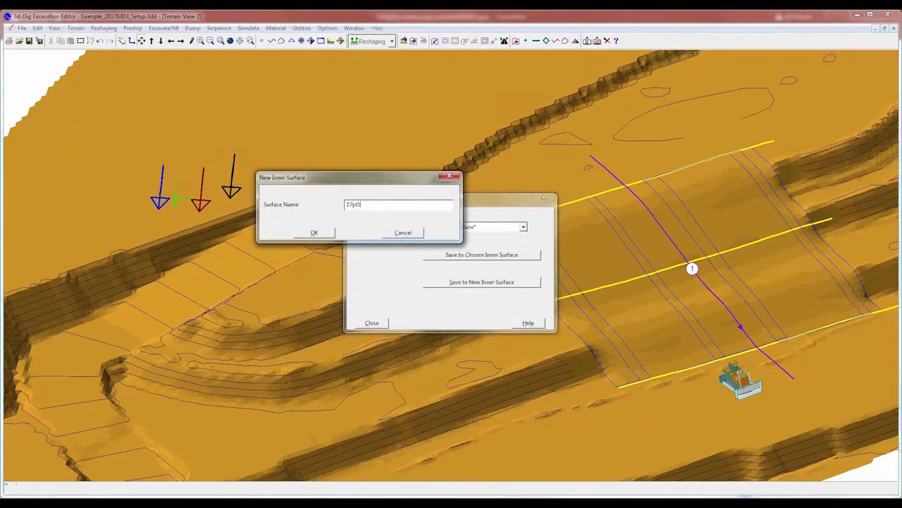
click(316, 232)
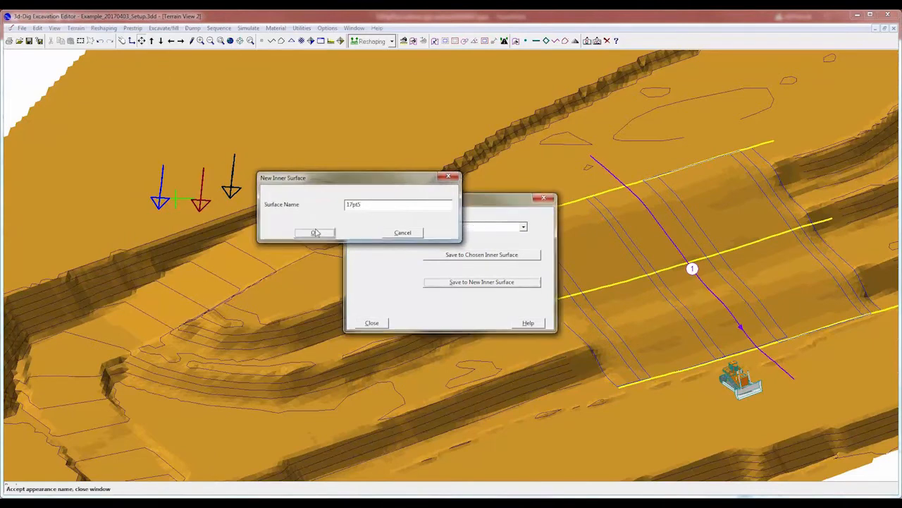
click(369, 324)
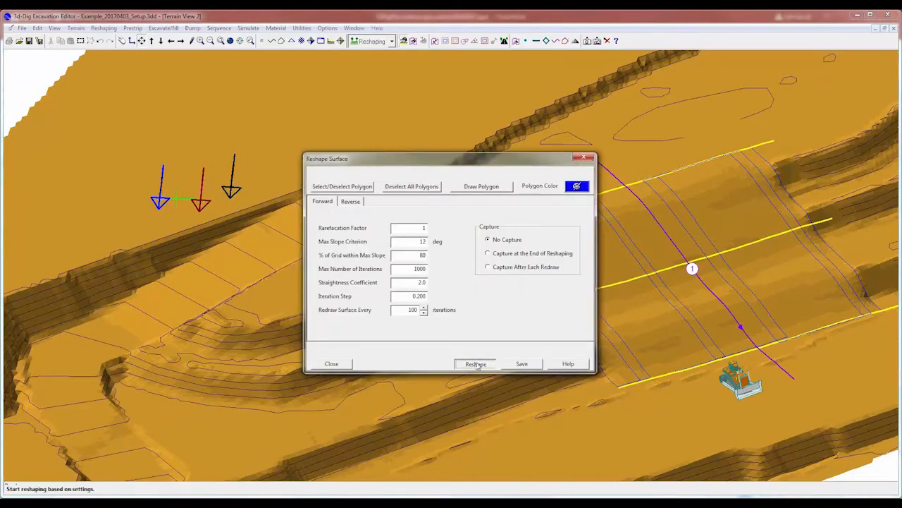
Step: Reshape the selected polygons with a Max Slope Criterion of 12 degrees, 80% of grid within max slope and a maximum of 1000 iterations
click(476, 364)
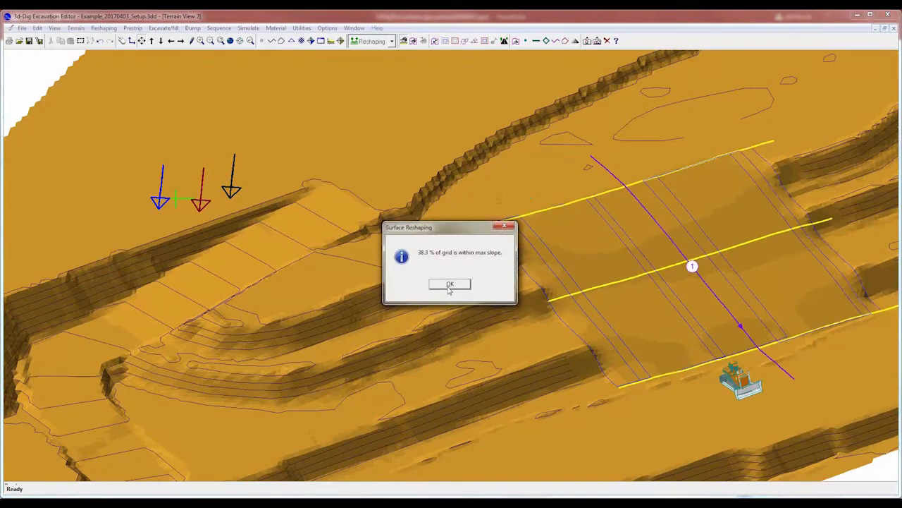
click(449, 285)
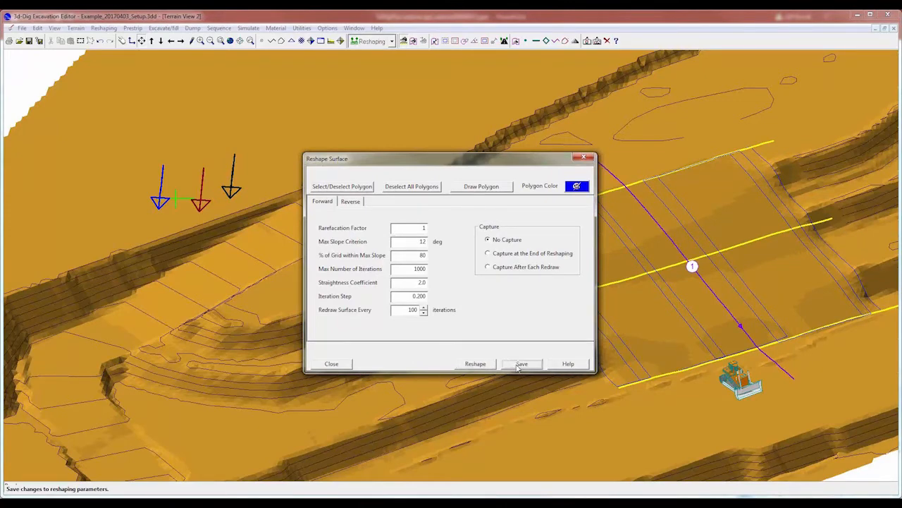
click(332, 364)
drag(423, 296, 436, 203)
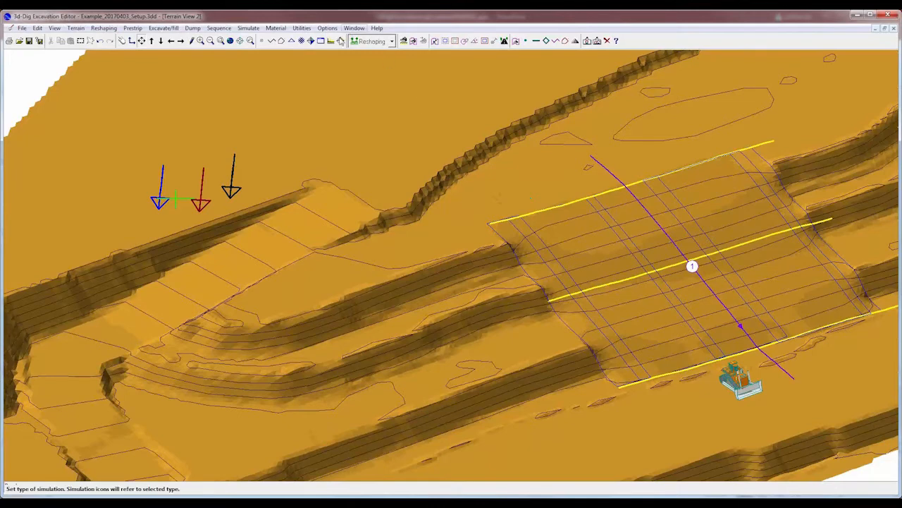
Step: Inspect the reshaped area's slope angles in Terrain View 1 using the saved named view View 1
click(354, 27)
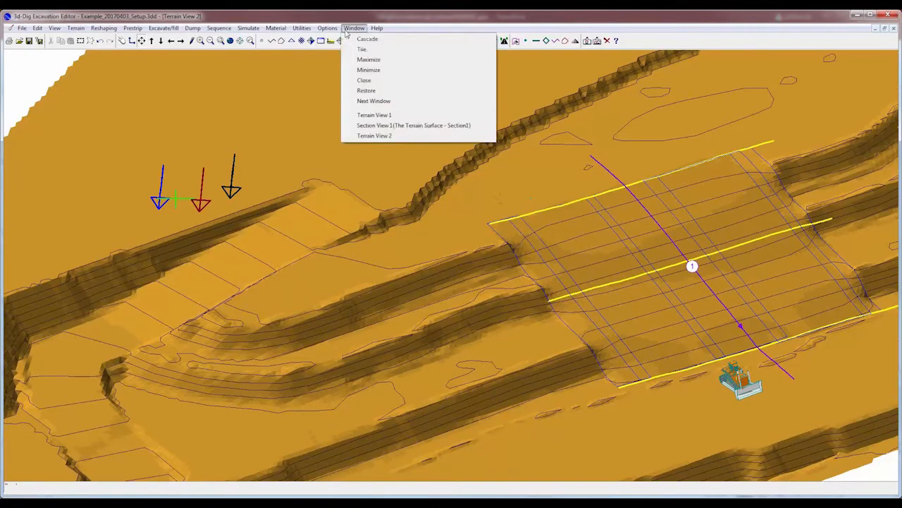
click(374, 115)
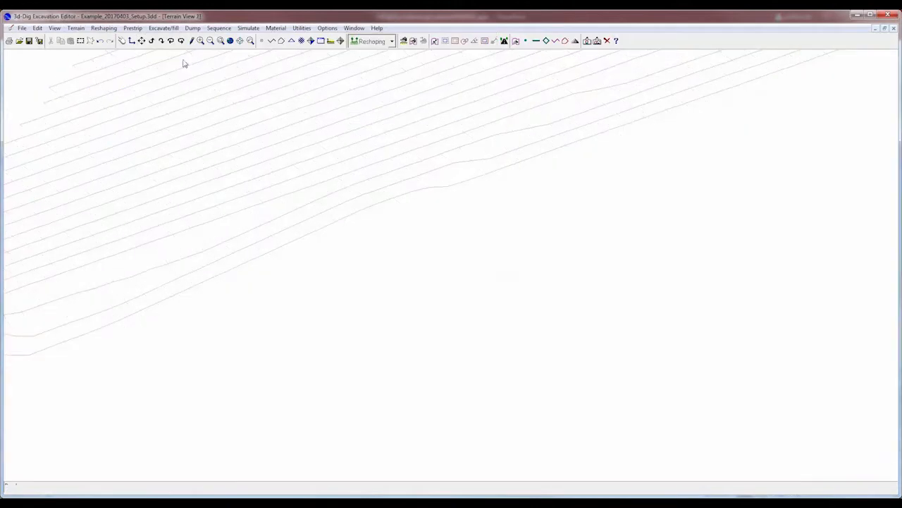
click(54, 27)
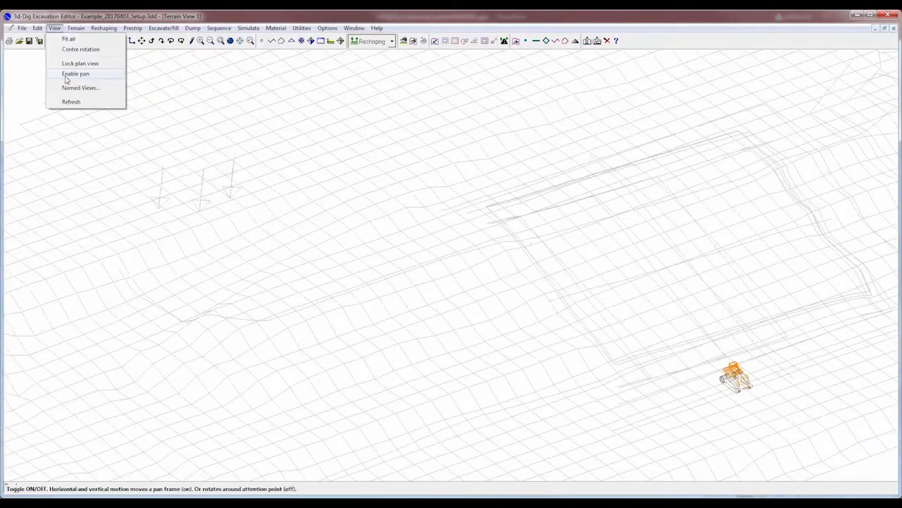
click(78, 87)
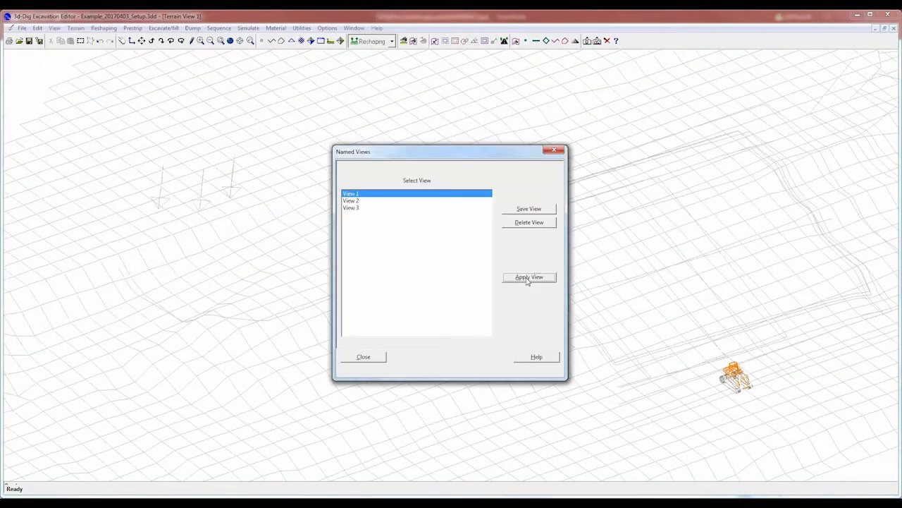
click(527, 278)
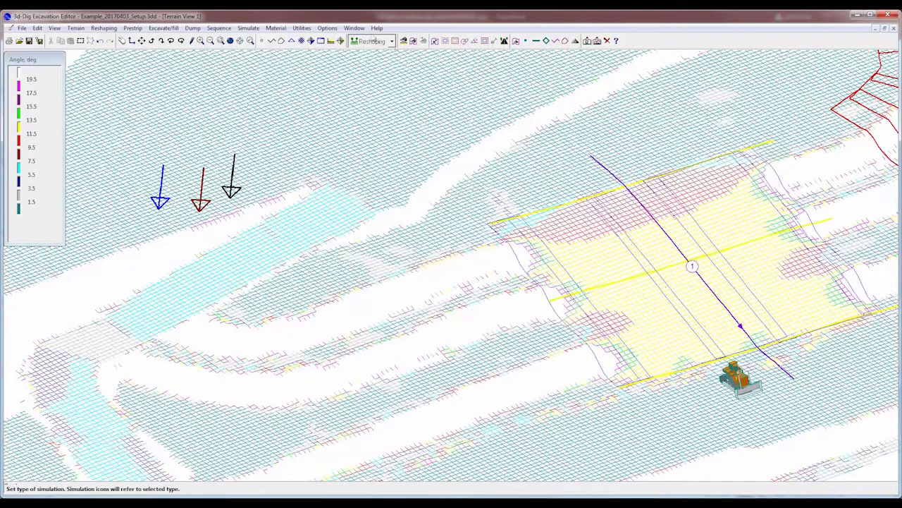
Step: In Section View 1, hide the layers and show only the Start_Surface inner surface trace alongside the terrain surface
click(363, 29)
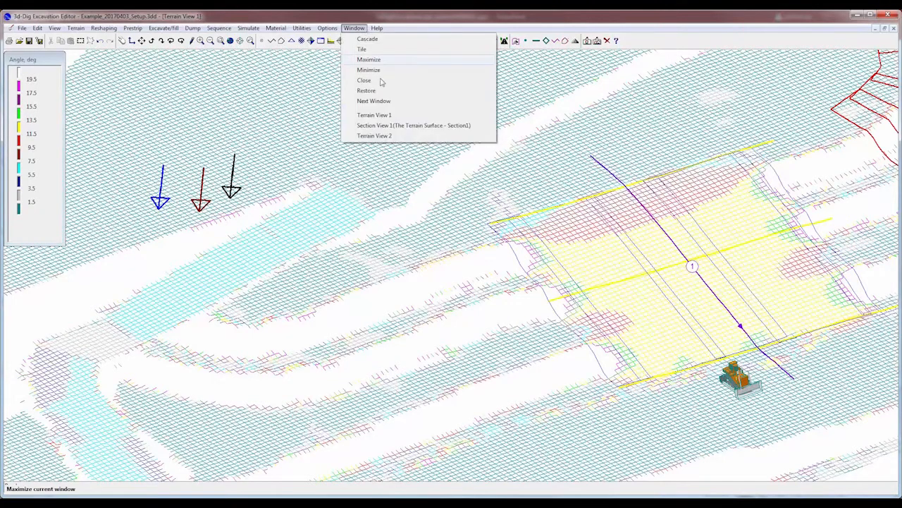
click(384, 127)
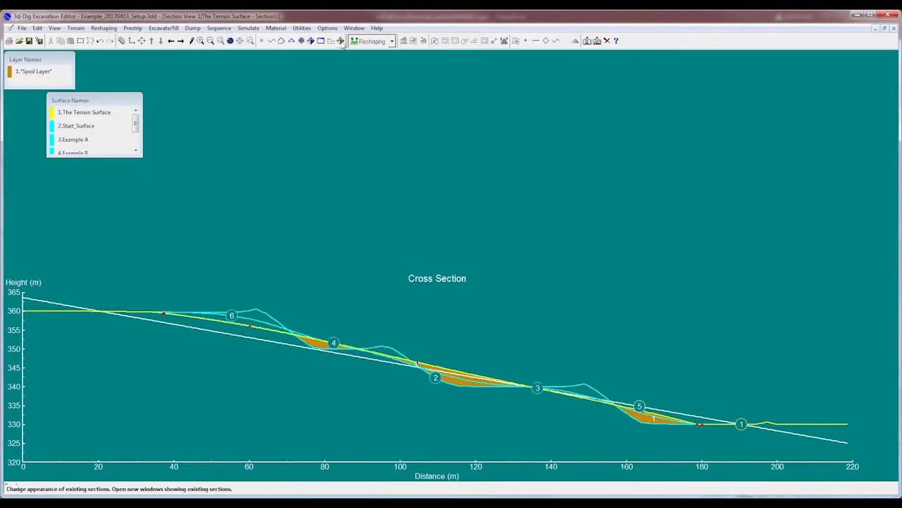
click(340, 41)
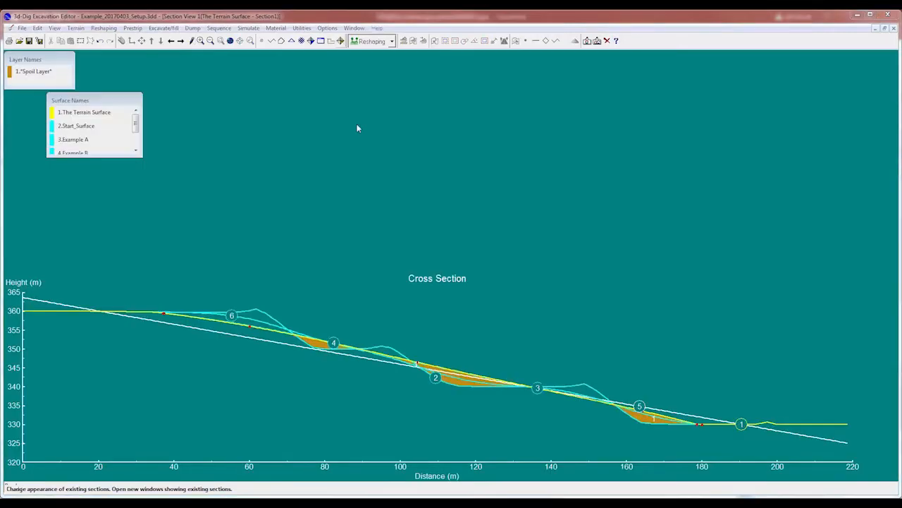
click(368, 188)
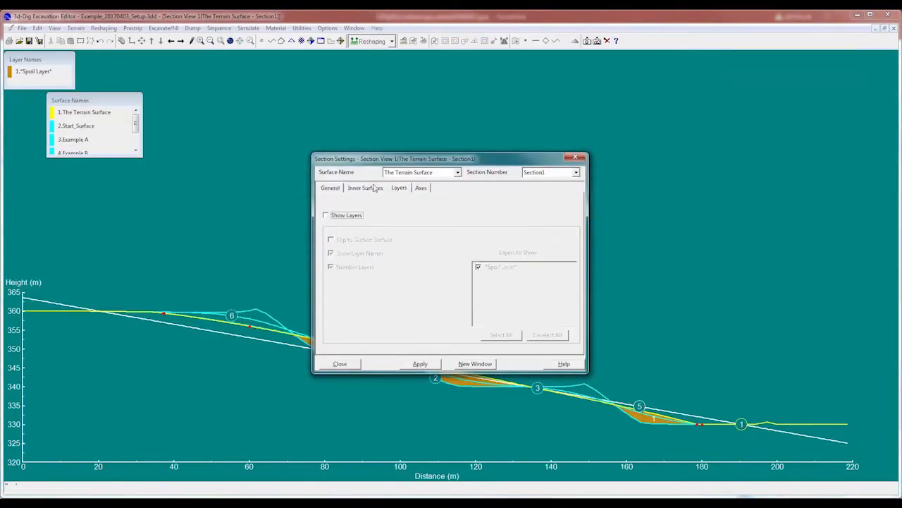
click(545, 335)
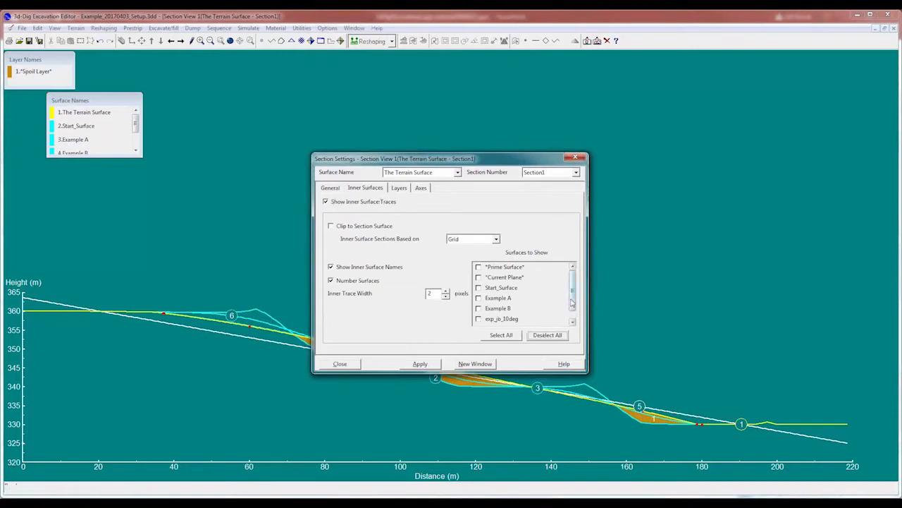
click(510, 291)
click(428, 365)
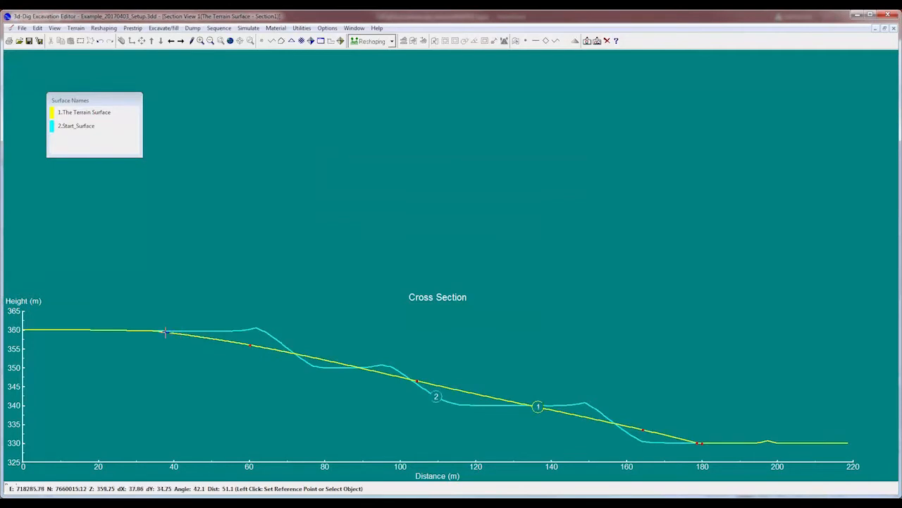
Step: Set a reference point at the slope's upper crest on the section and add the 17pt5 inner surface trace
click(165, 331)
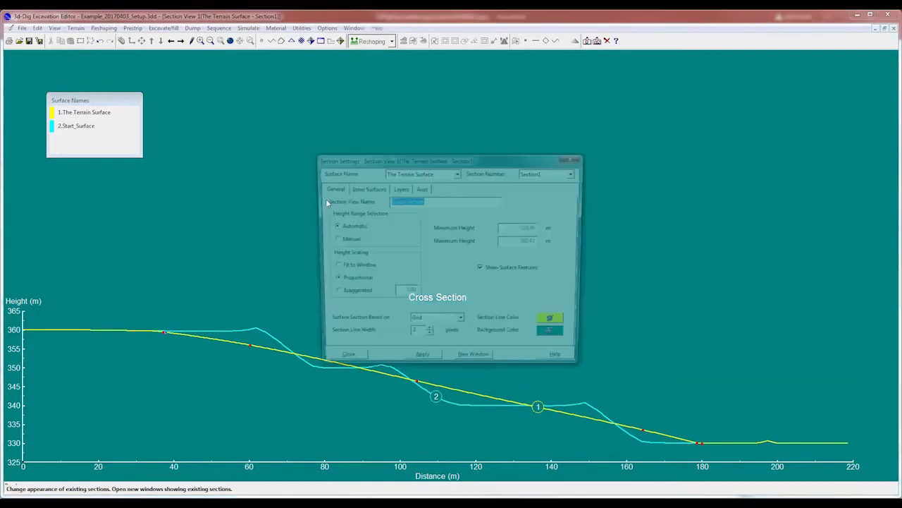
click(365, 188)
click(486, 321)
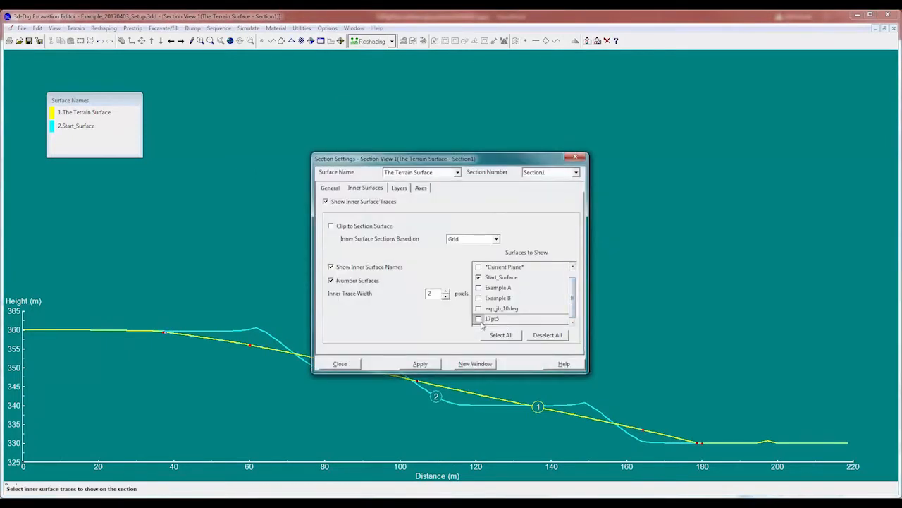
click(414, 366)
click(414, 364)
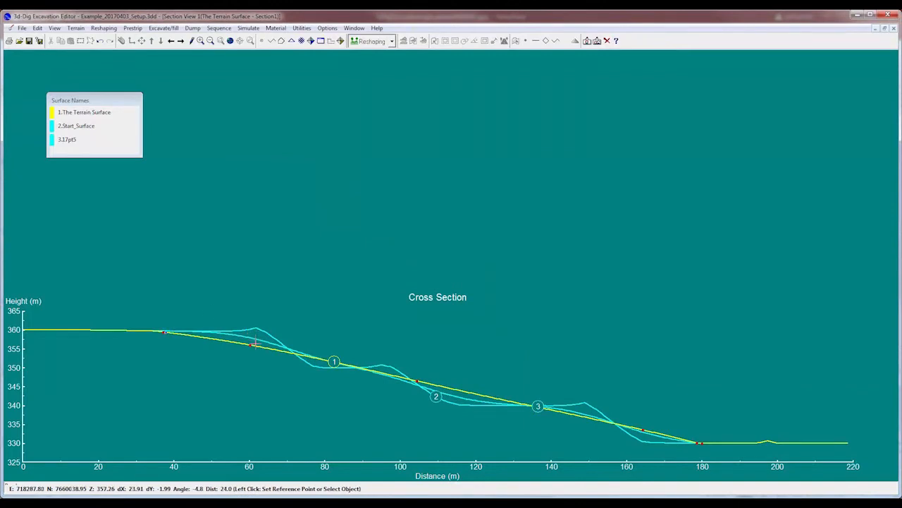
Step: Return to Terrain View 2 and fully redraw the shaded terrain
click(354, 28)
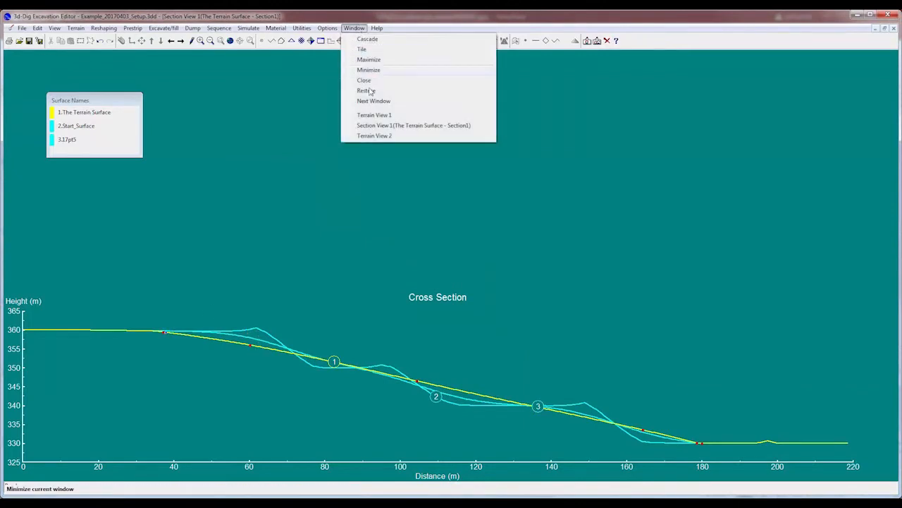
click(373, 136)
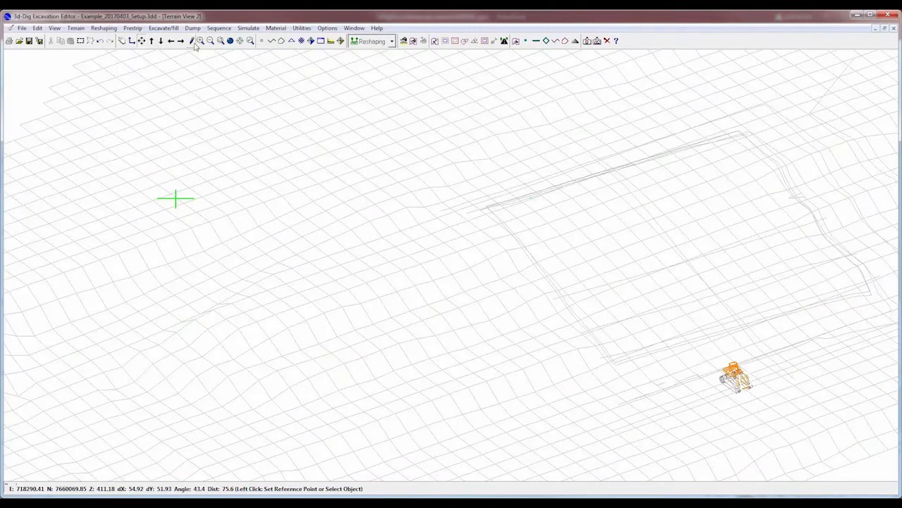
click(192, 41)
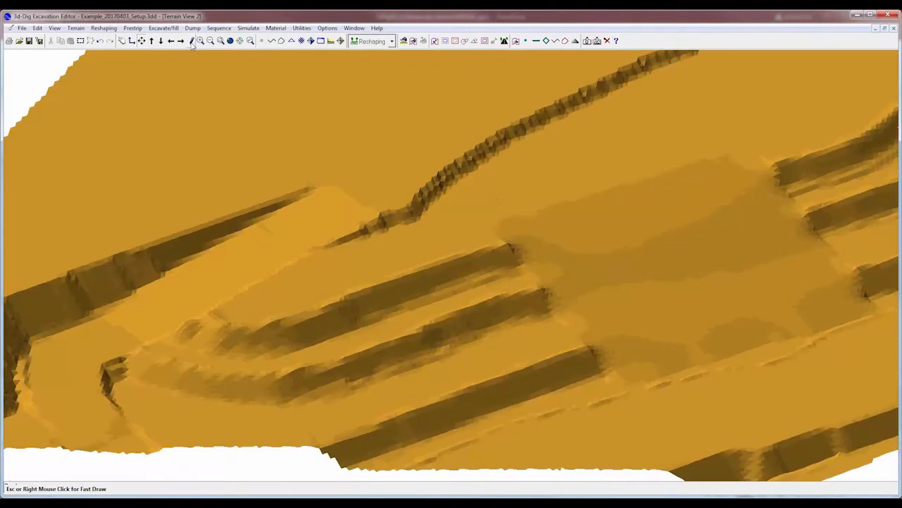
Step: Copy the reshaped terrain to the existing inner surface Example A, the target topography of Transport Analysis 1A
click(413, 41)
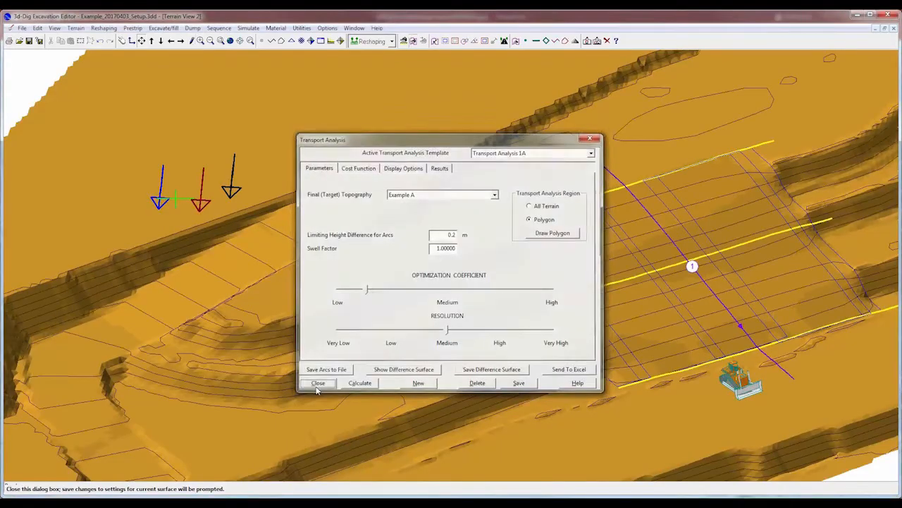
click(75, 28)
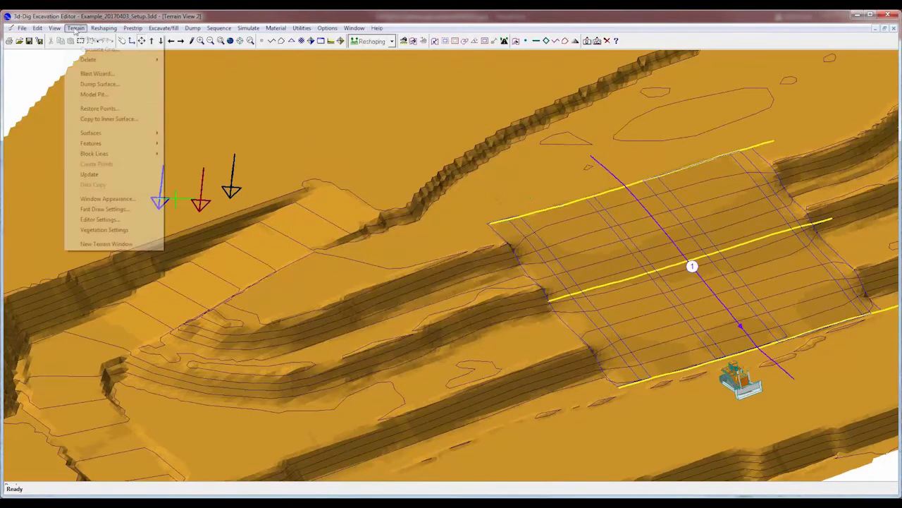
click(105, 118)
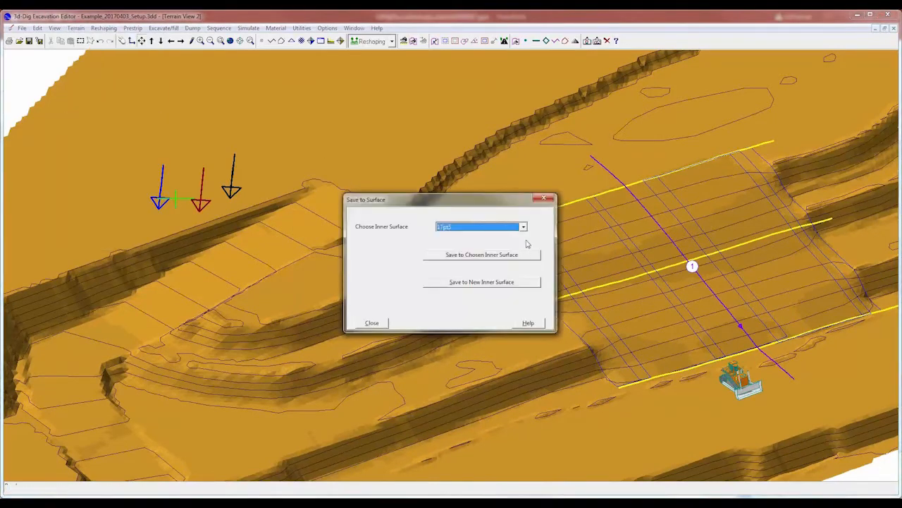
click(524, 227)
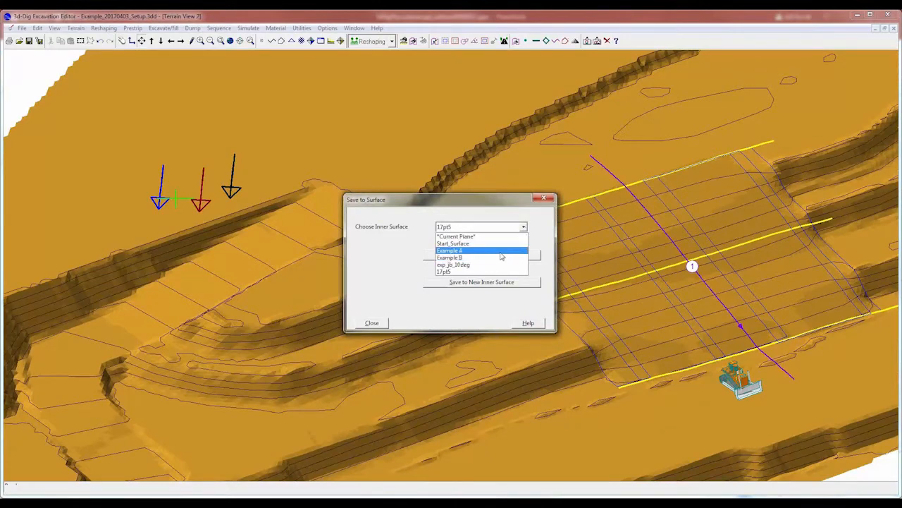
click(500, 253)
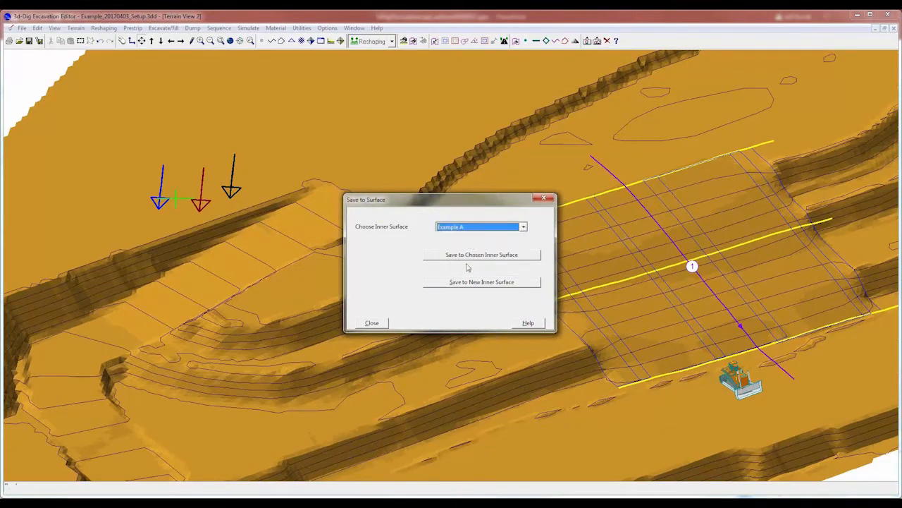
click(469, 255)
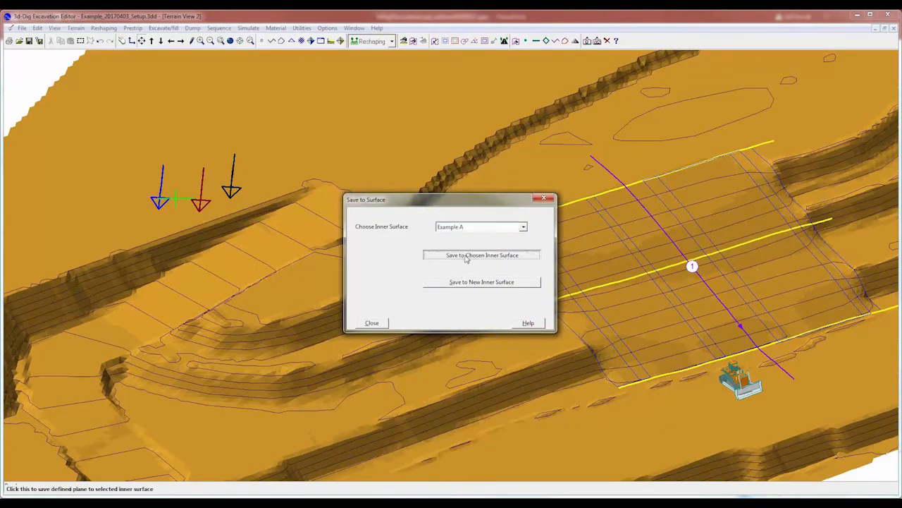
click(427, 283)
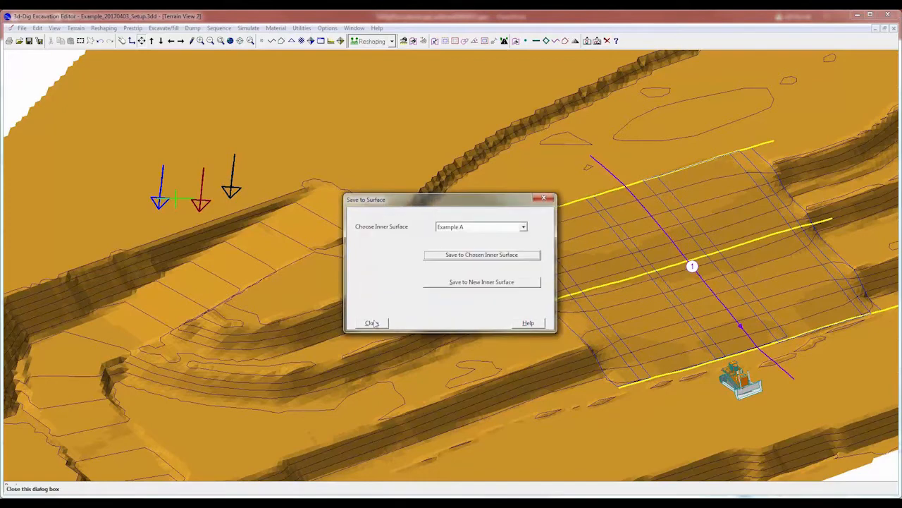
click(371, 322)
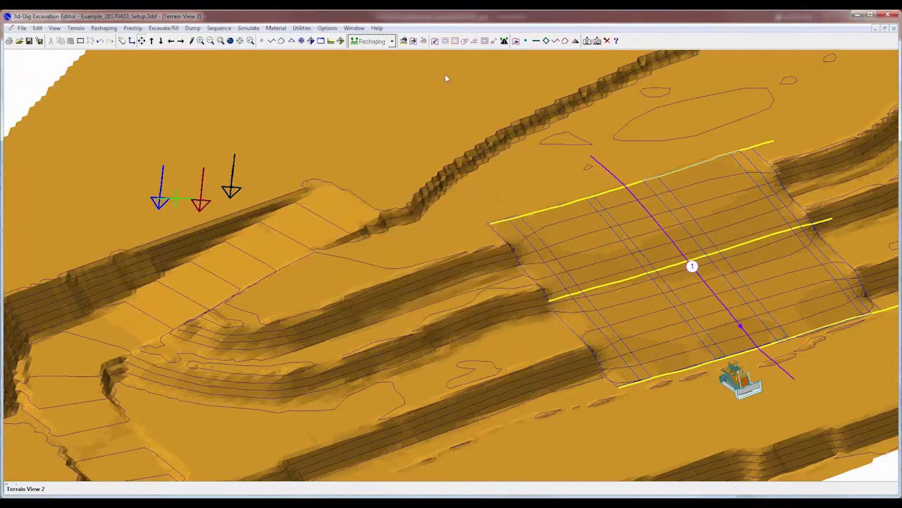
Step: Review the cost function of Transport Analysis 1A and save its display options with the region polygon shown and final arcs hidden
click(415, 40)
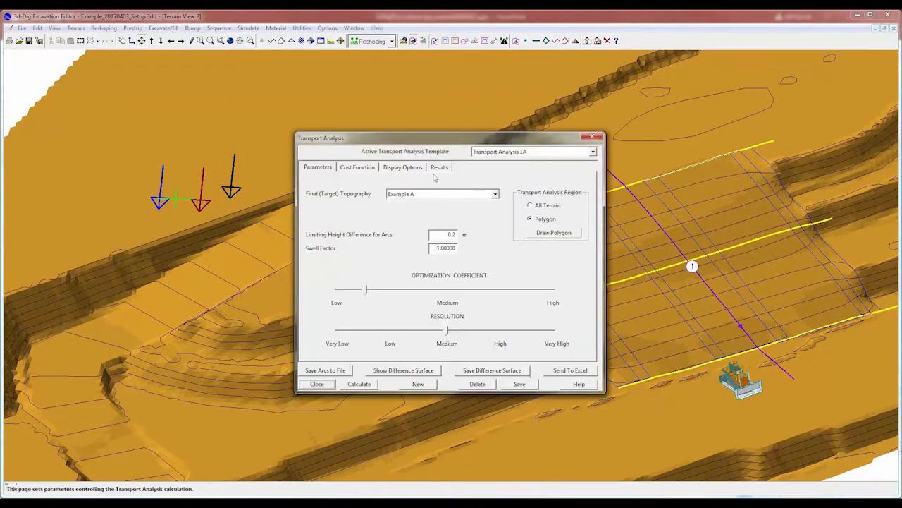
click(358, 167)
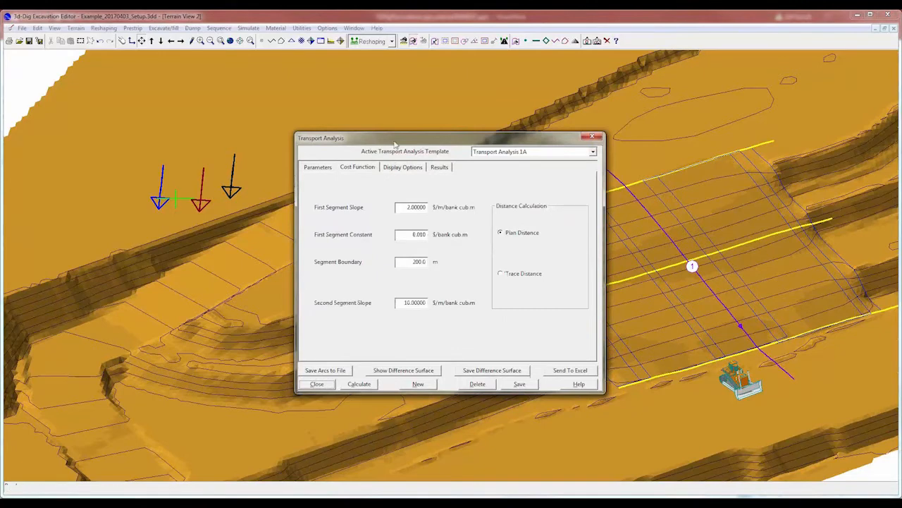
drag(395, 144, 396, 154)
click(403, 178)
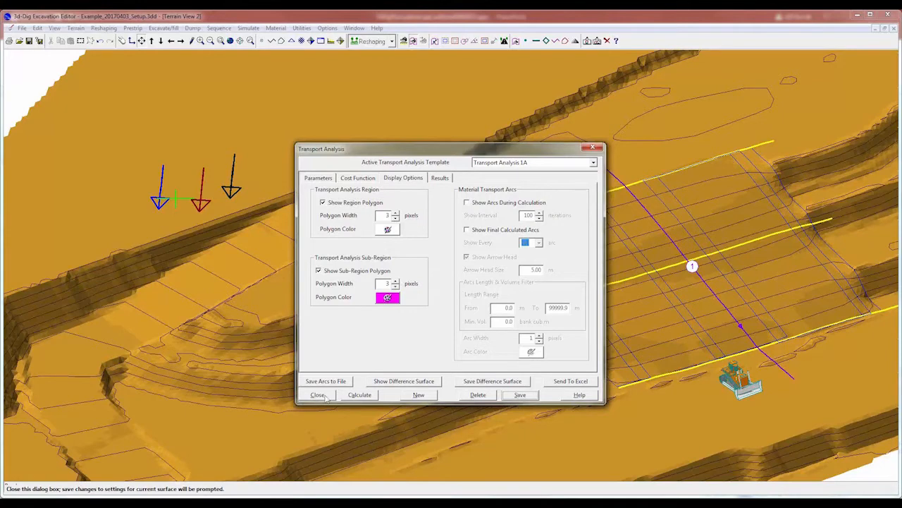
click(318, 395)
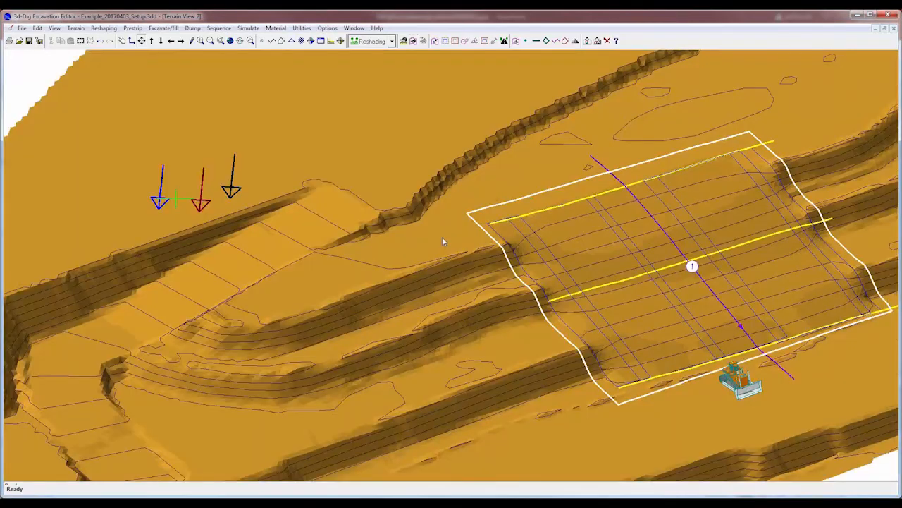
Step: Apply Restore Point 1 to the terrain, including its material logs
click(74, 28)
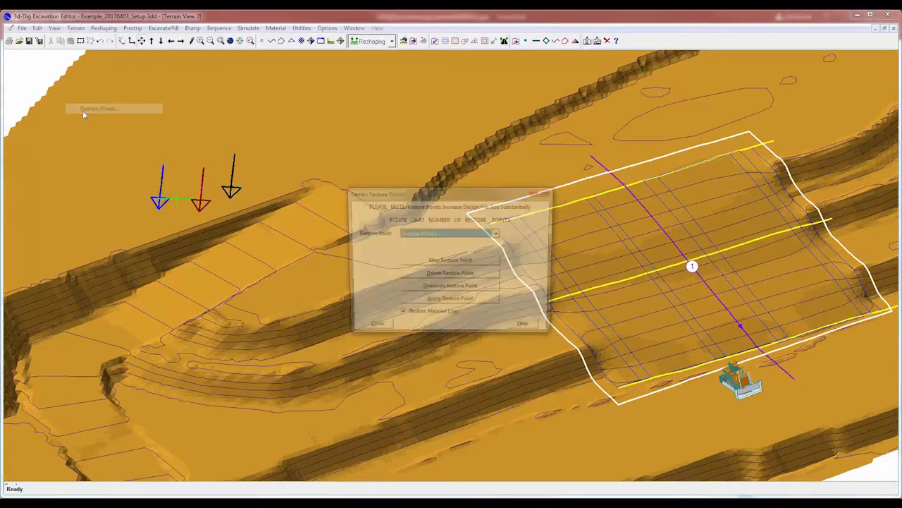
click(445, 304)
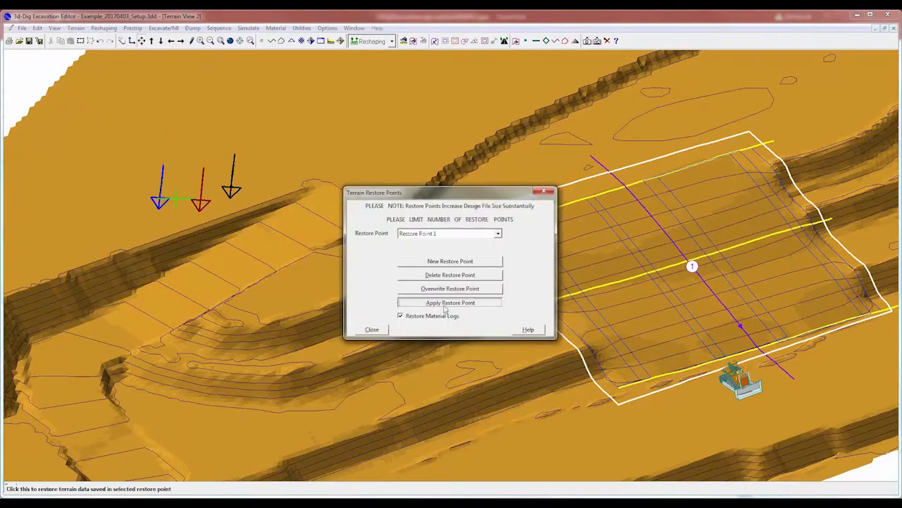
click(424, 296)
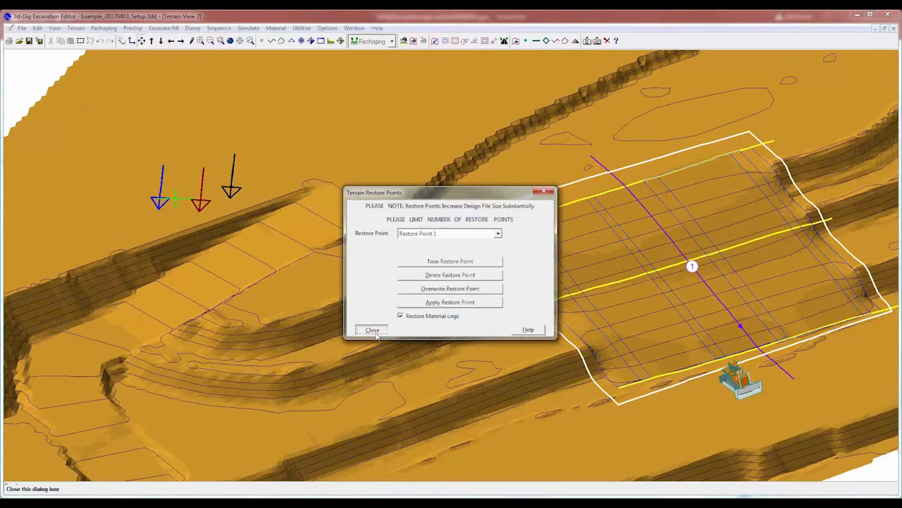
Step: Calculate Transport Analysis 1A on the restored terrain with the final calculated arcs shown, and send the results to Excel
click(374, 331)
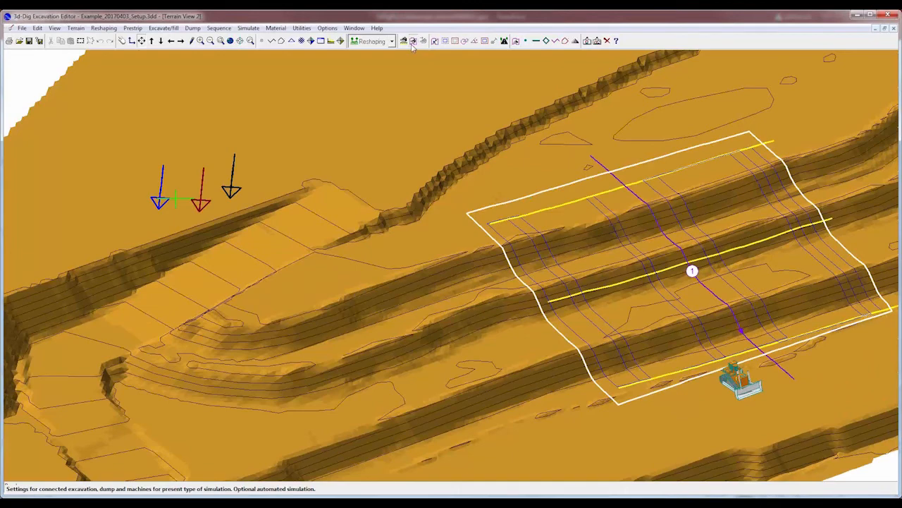
click(413, 40)
click(402, 167)
click(362, 388)
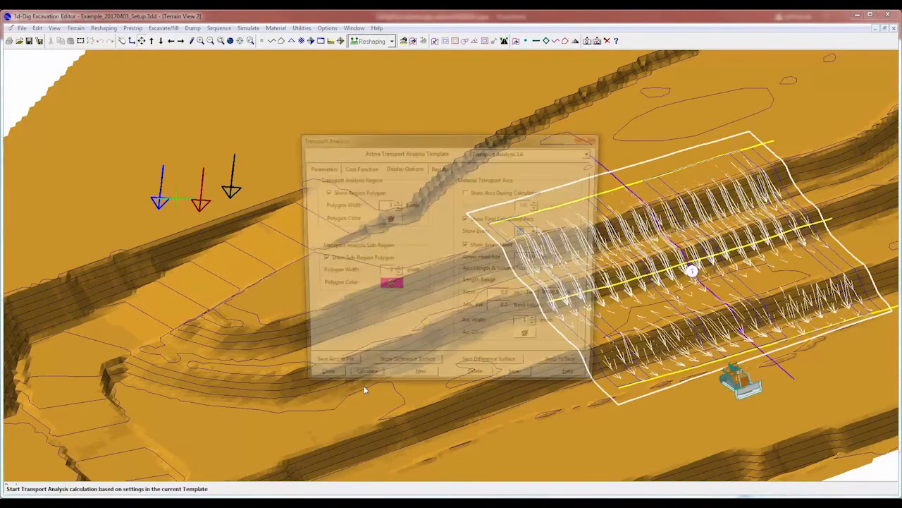
drag(374, 134, 270, 117)
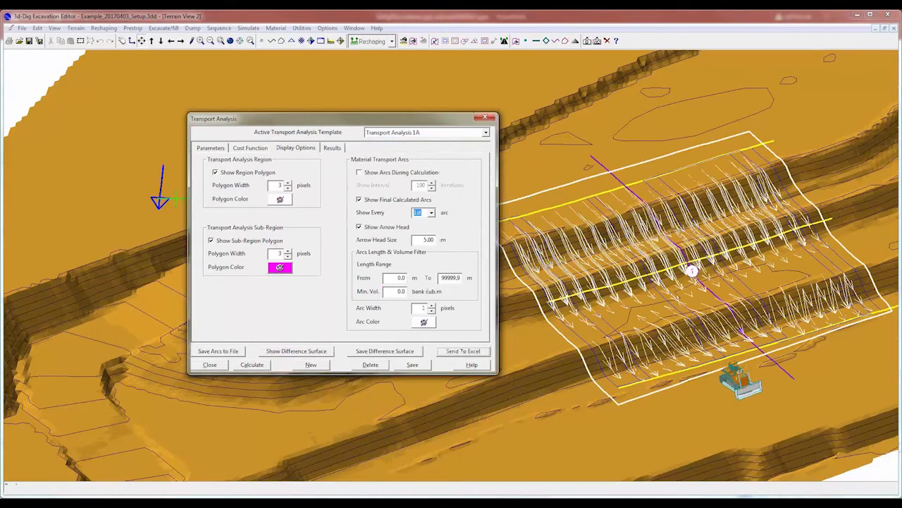
Step: In Excel, copy range A1:F19 from Book1 and paste it at A1 of the Example 1A_12 deg sheet in Transport Analysis.xlsx
click(116, 502)
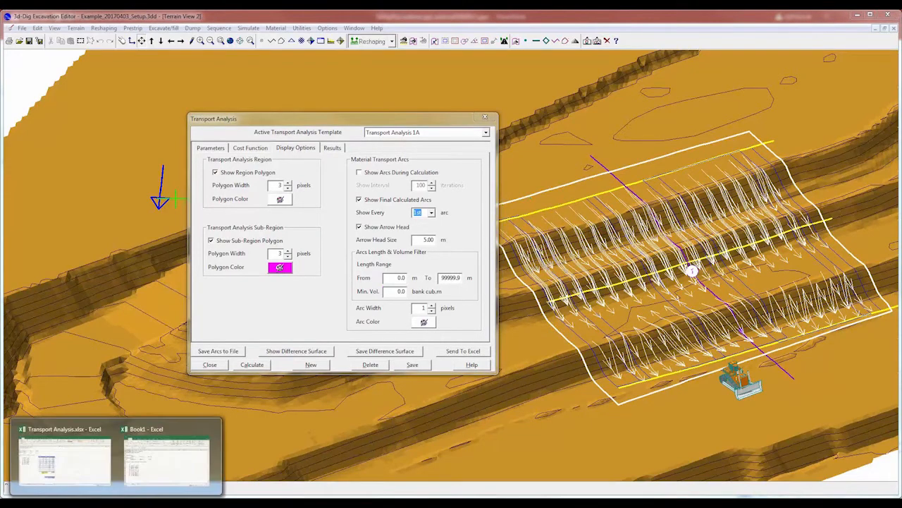
click(173, 473)
mouse_move(125, 157)
mouse_down()
mouse_move(264, 245)
mouse_move(280, 308)
mouse_move(274, 327)
mouse_up()
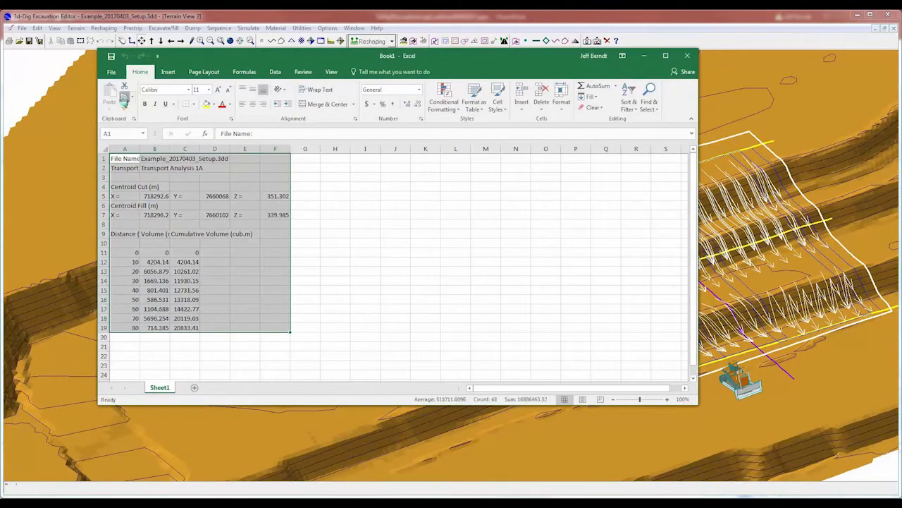
click(124, 97)
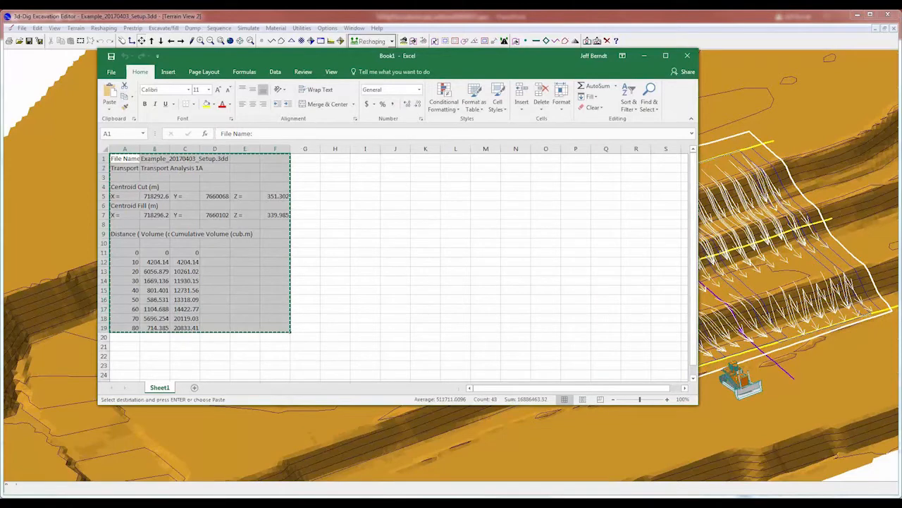
click(101, 495)
click(63, 457)
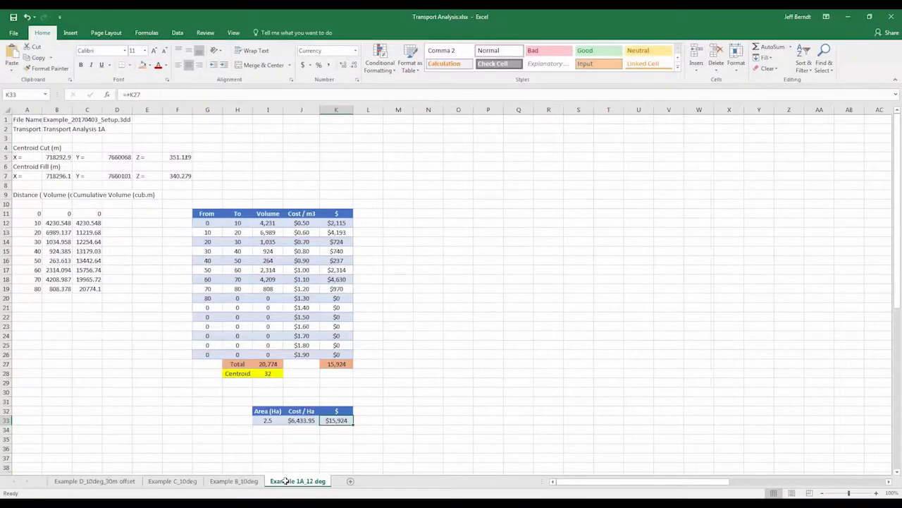
key(ctrl+v)
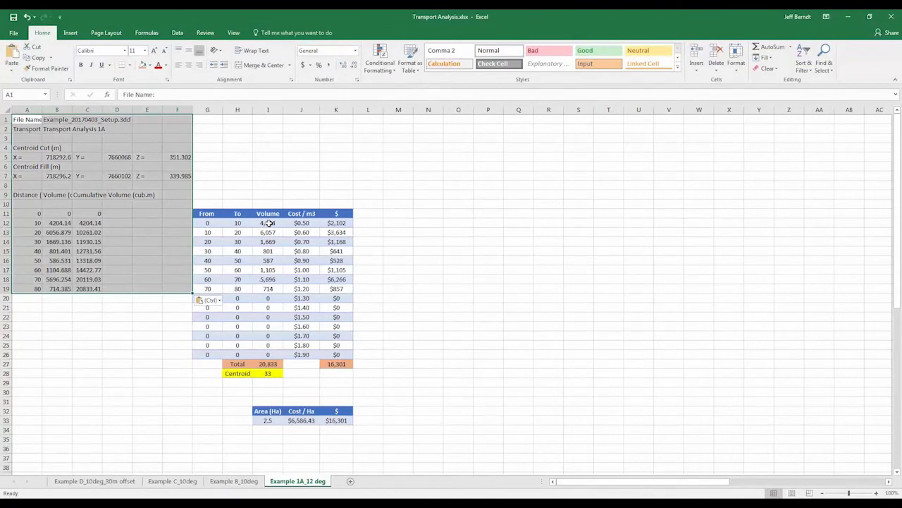
Step: Review the sheet's volumes by distance, centroid, total cost, area and cost per hectare
drag(268, 223, 269, 289)
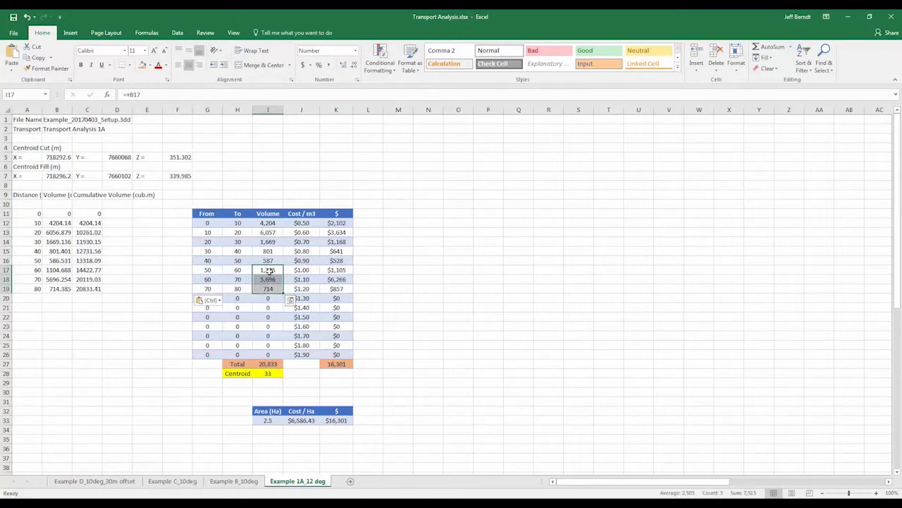
click(266, 374)
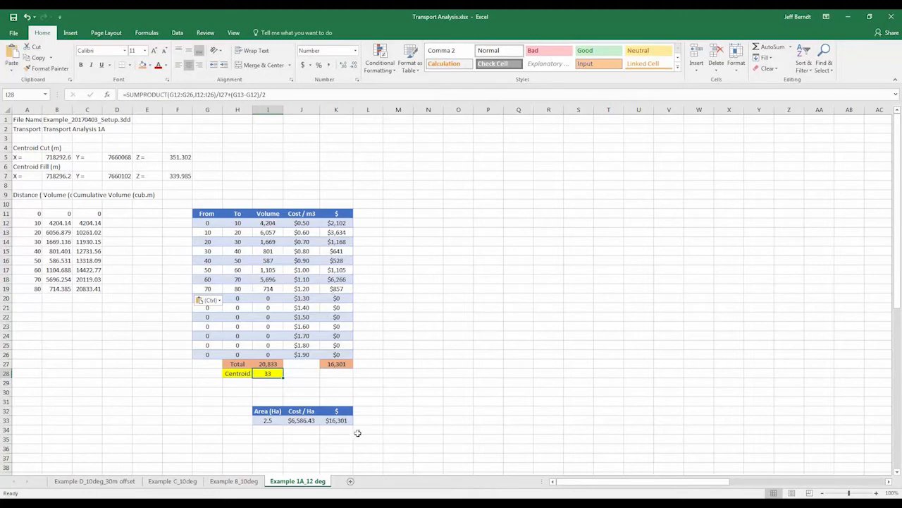
click(338, 421)
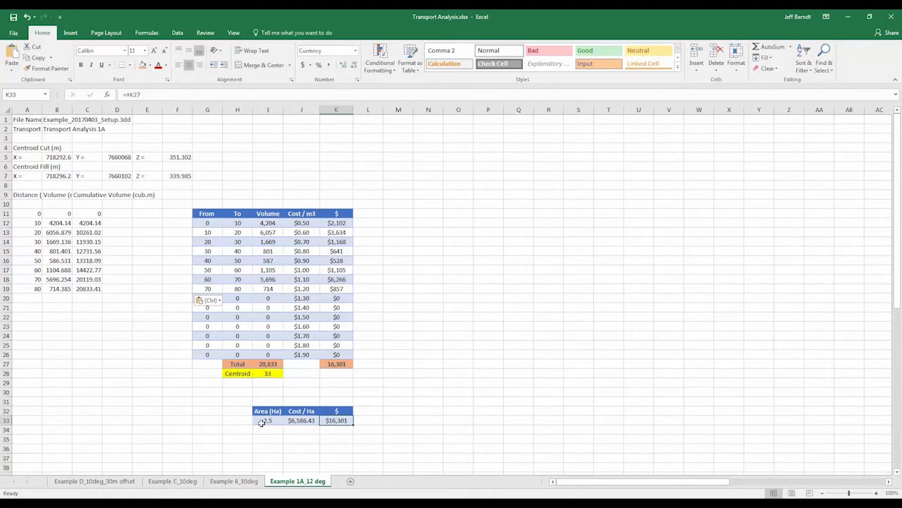
click(262, 421)
click(298, 423)
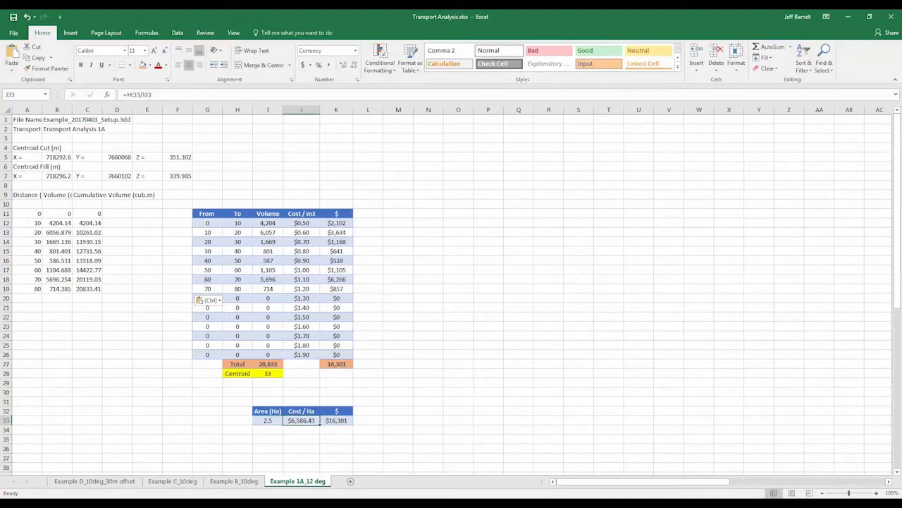
Step: Switch back to 3d-Dig, close the Transport Analysis settings and apply a saved named view showing the curved benches
mouse_move(292, 503)
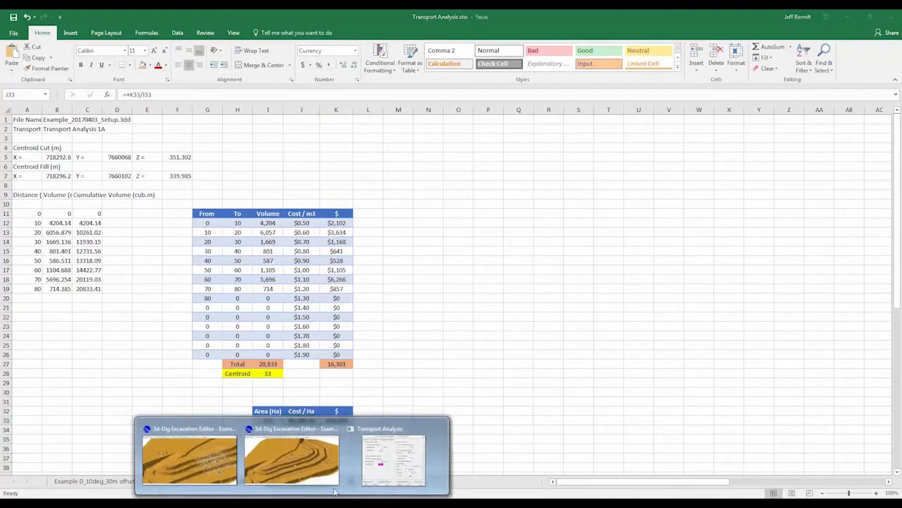
click(394, 479)
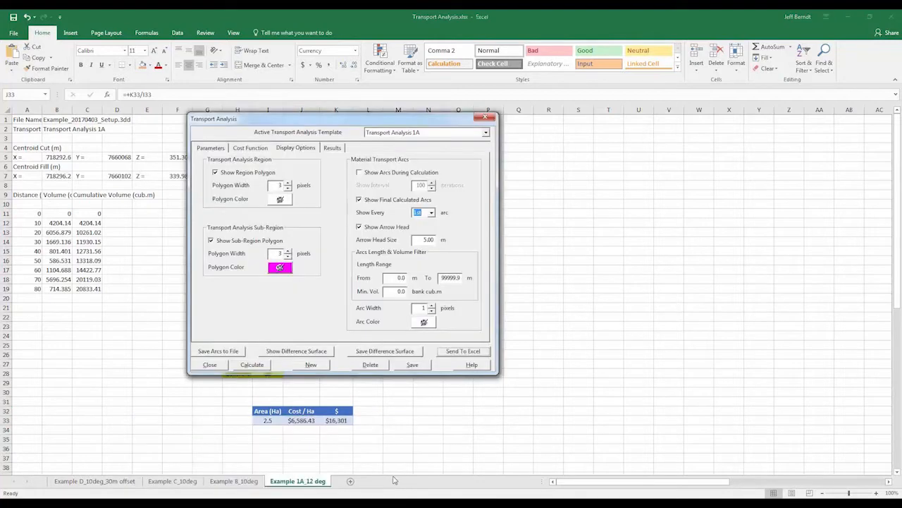
click(211, 363)
click(54, 28)
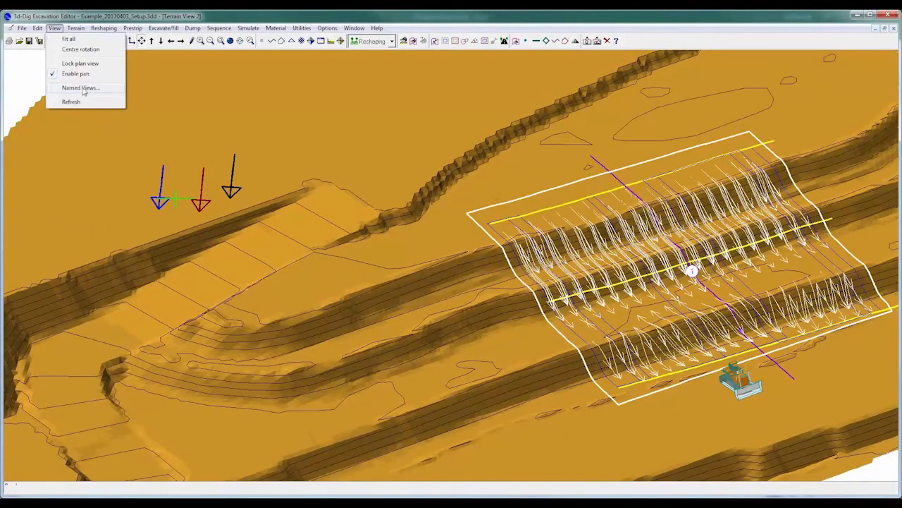
click(81, 88)
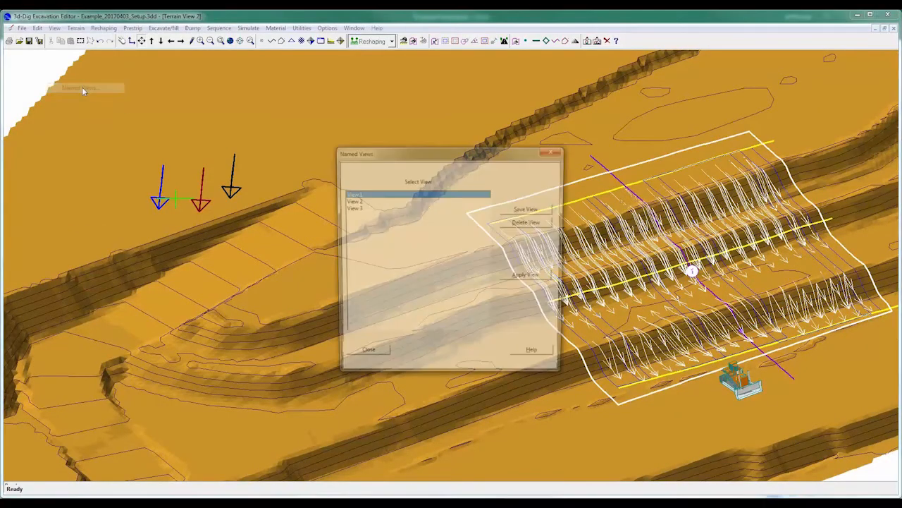
click(517, 277)
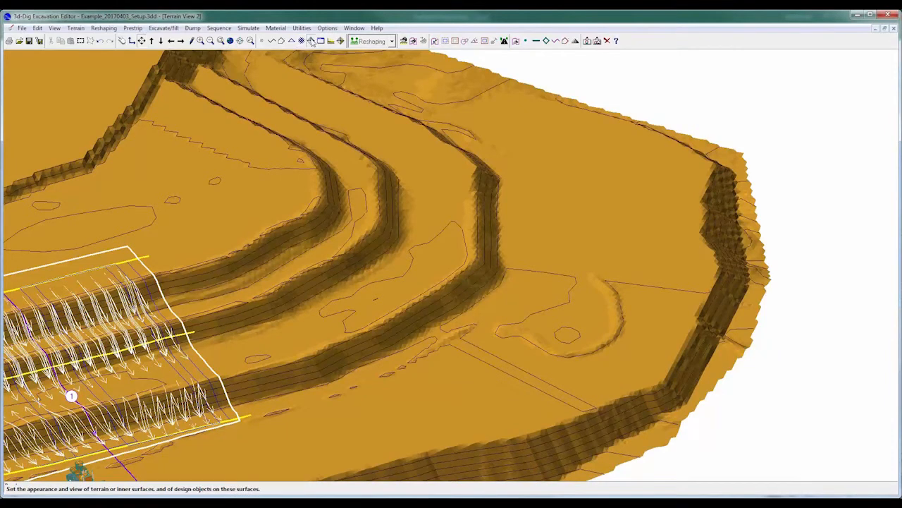
Step: Display the series of reshaping polygons around the curved benches in Terrain View 2
click(311, 41)
click(486, 180)
click(396, 371)
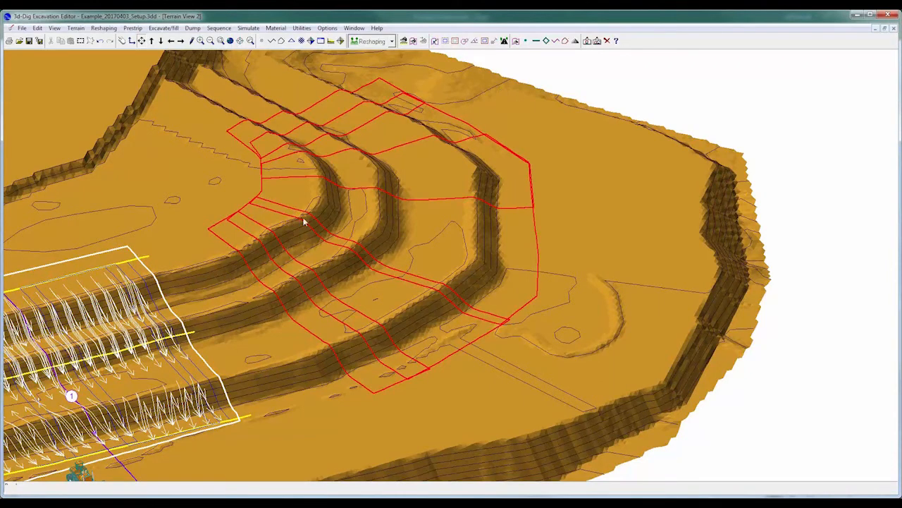
Step: Clear the current reshaping polygon selection and select all the polygons around the curved benches for surface reshaping
click(403, 40)
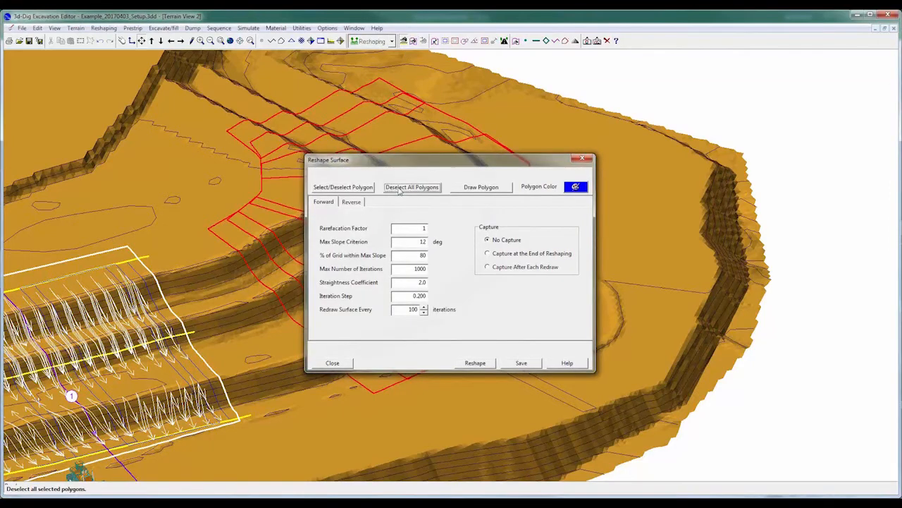
click(399, 189)
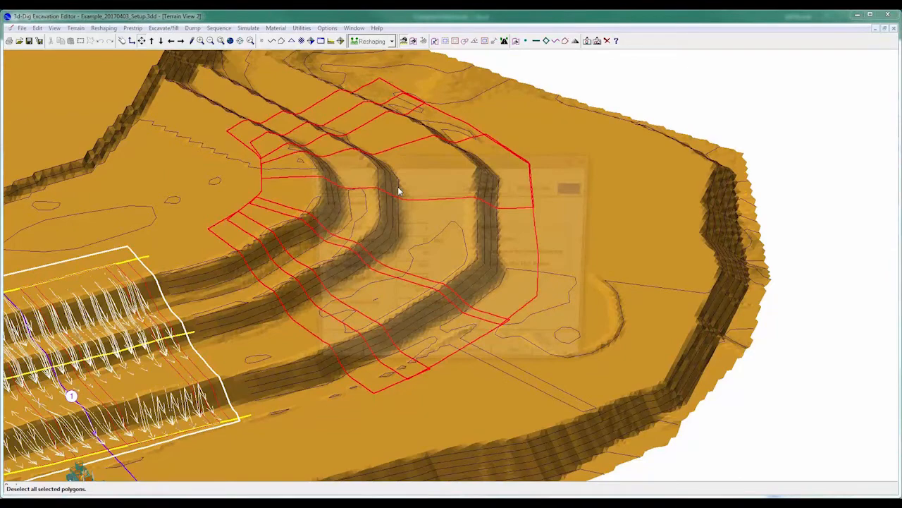
click(399, 189)
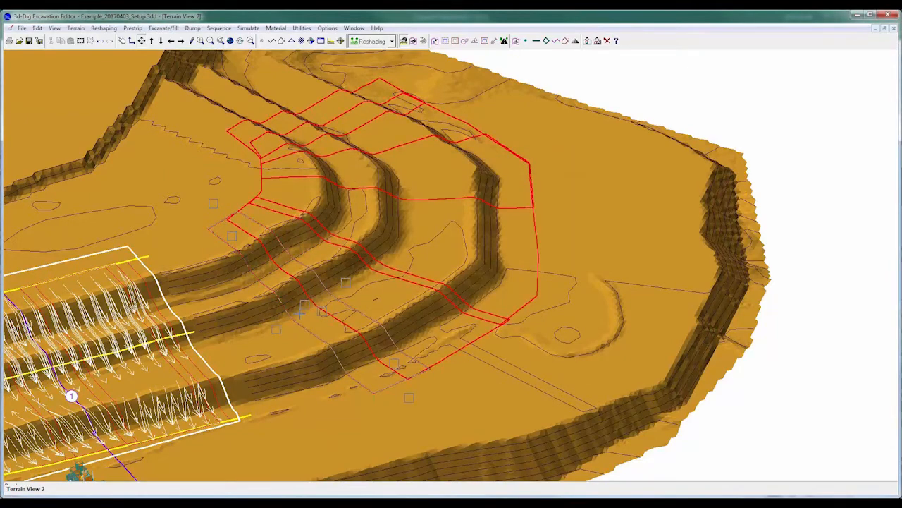
click(299, 310)
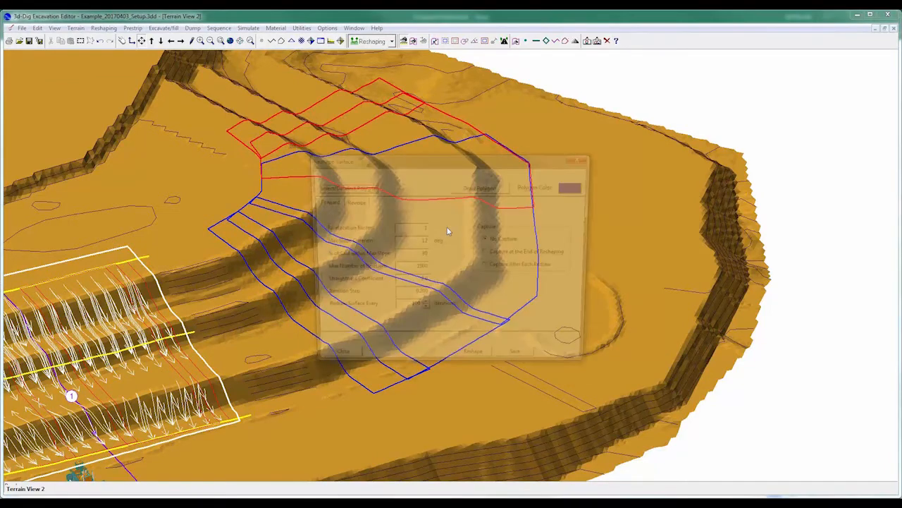
click(397, 180)
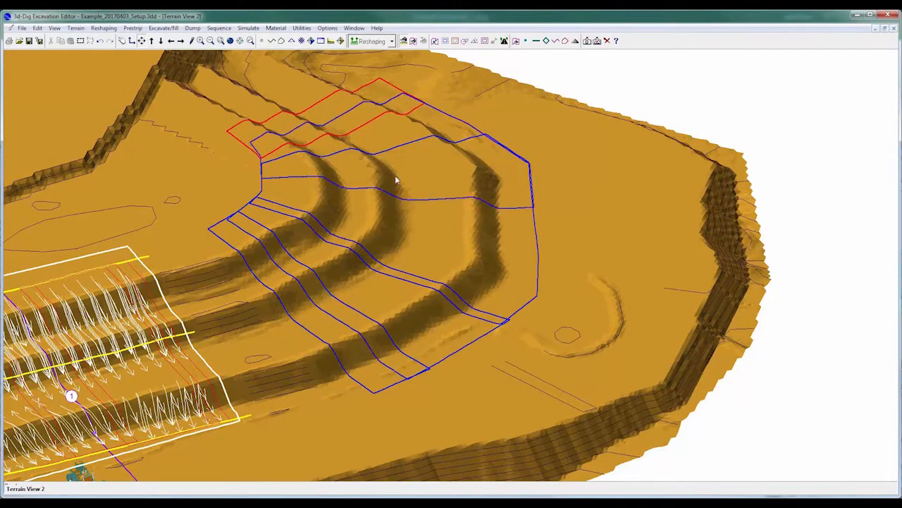
click(331, 134)
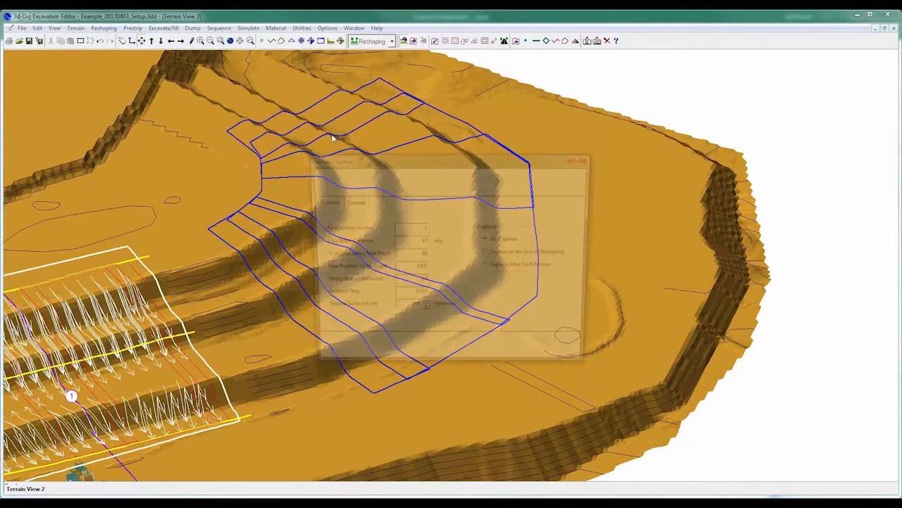
Step: Reshape the selected polygons with a 10 deg maximum slope criterion and a maximum of 2500 iterations
key(Tab)
key(Tab)
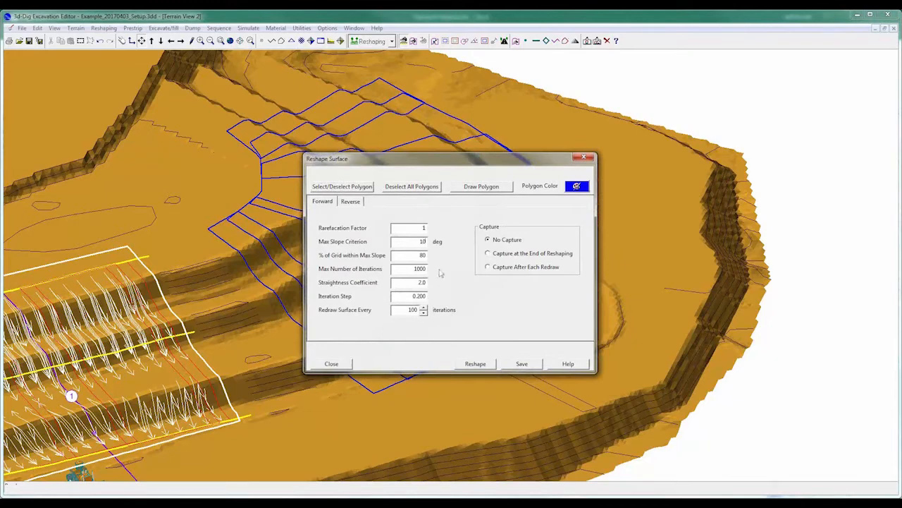
text(2500)
click(485, 365)
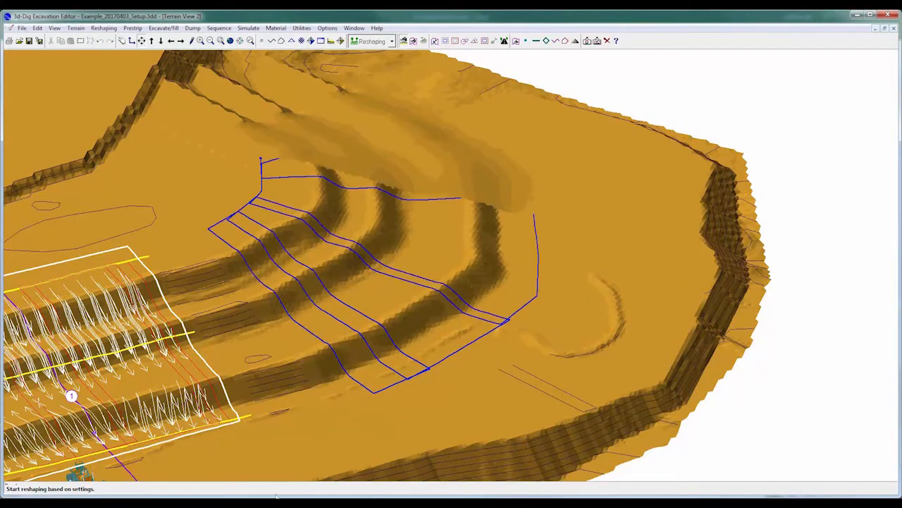
Step: Open the Surface Reshaping help tutorial and examine its guidance on perimeter spoil, reshaping parameters and Straightness Coefficient sequence
mouse_move(277, 495)
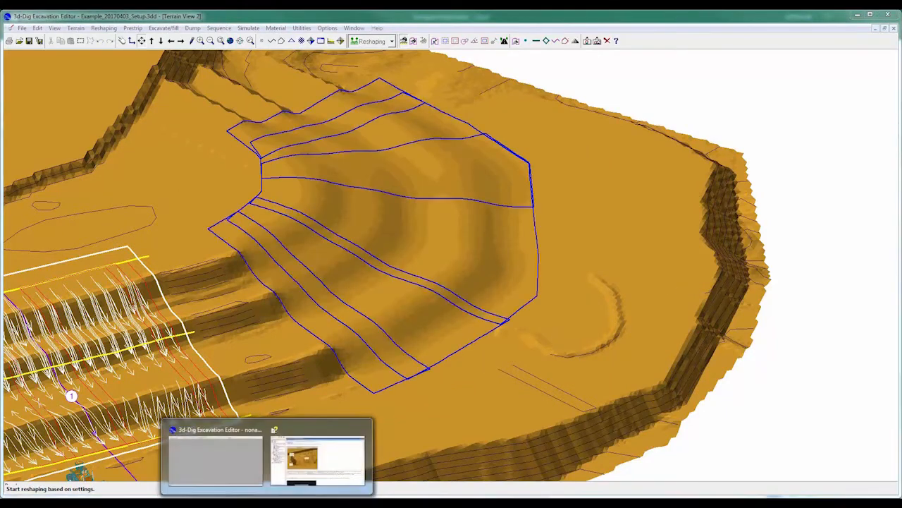
click(296, 461)
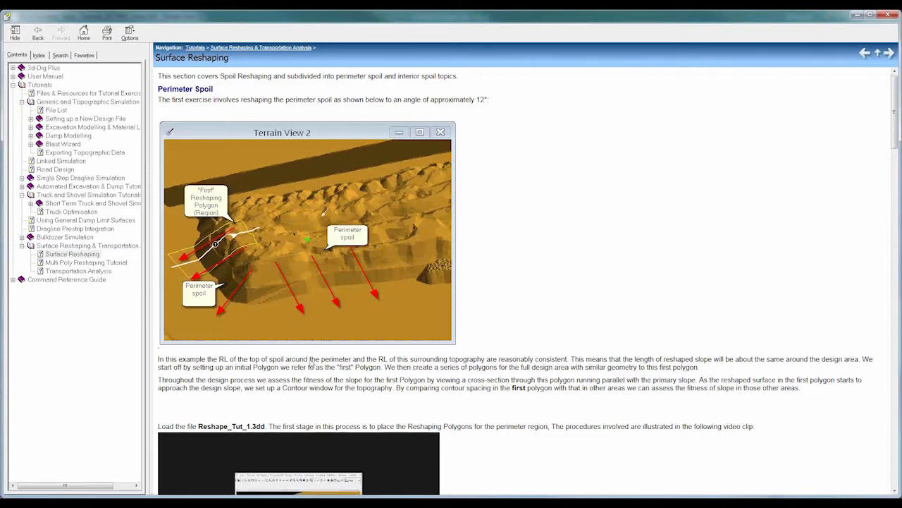
scroll(310, 363, down, 3)
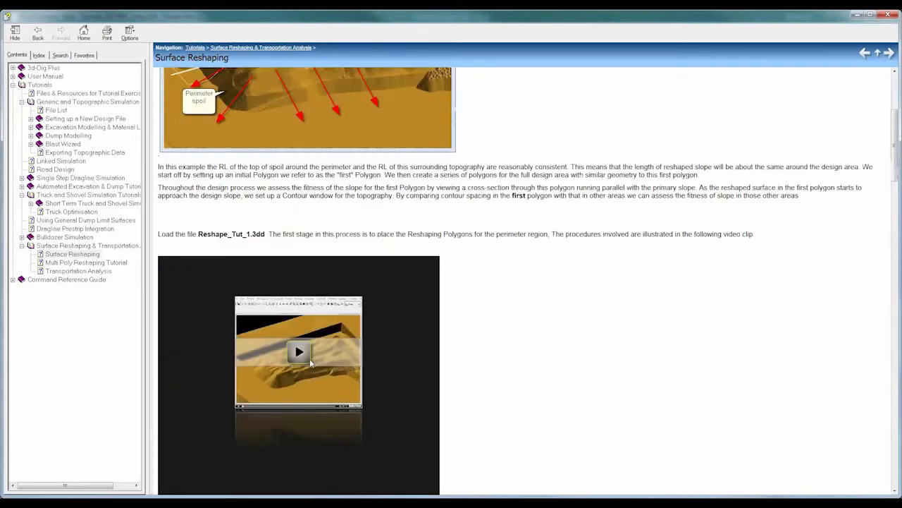
scroll(310, 362, down, 1)
scroll(310, 363, down, 3)
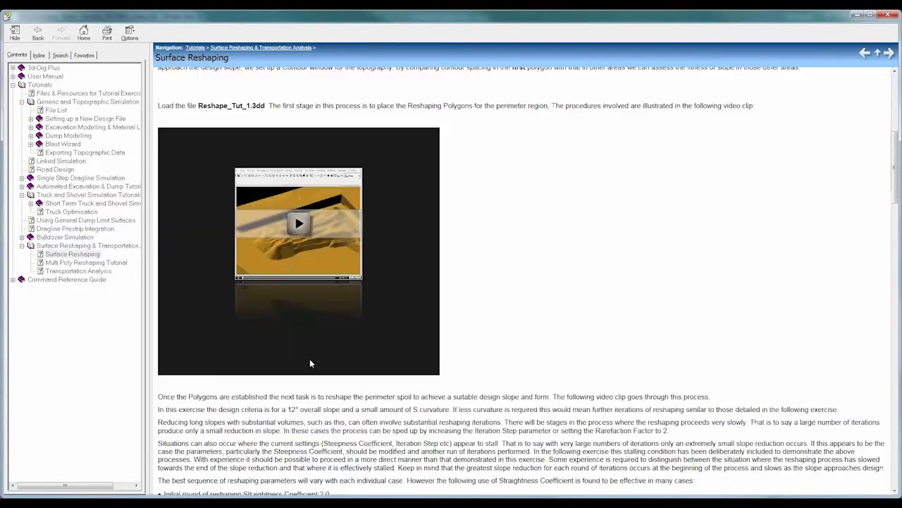
scroll(310, 361, down, 4)
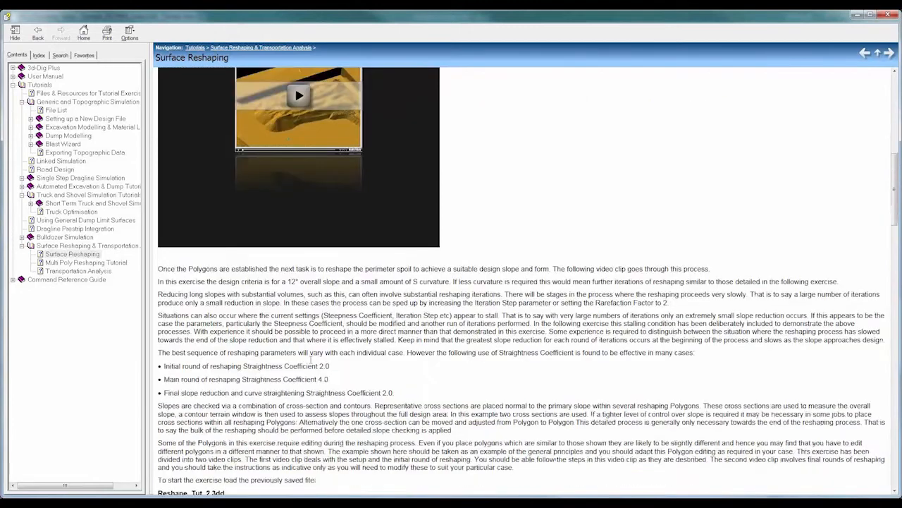
scroll(310, 360, down, 4)
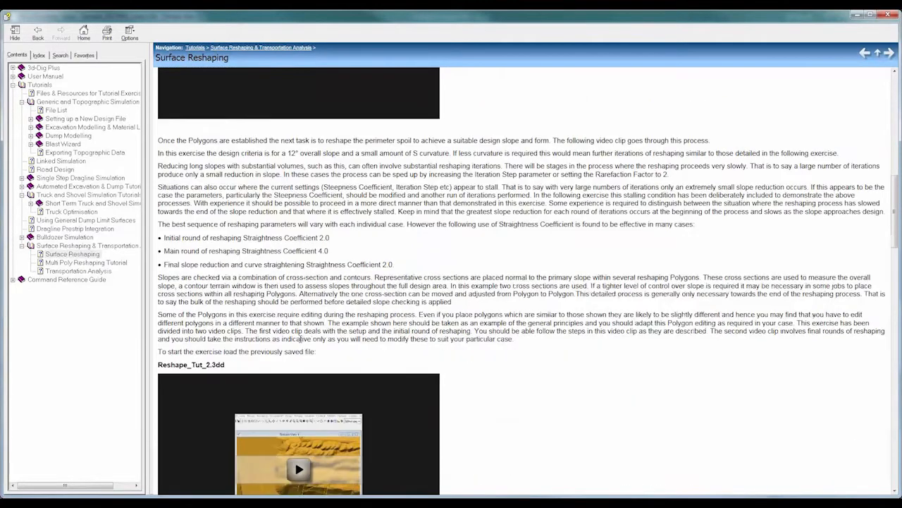
scroll(341, 290, down, 1)
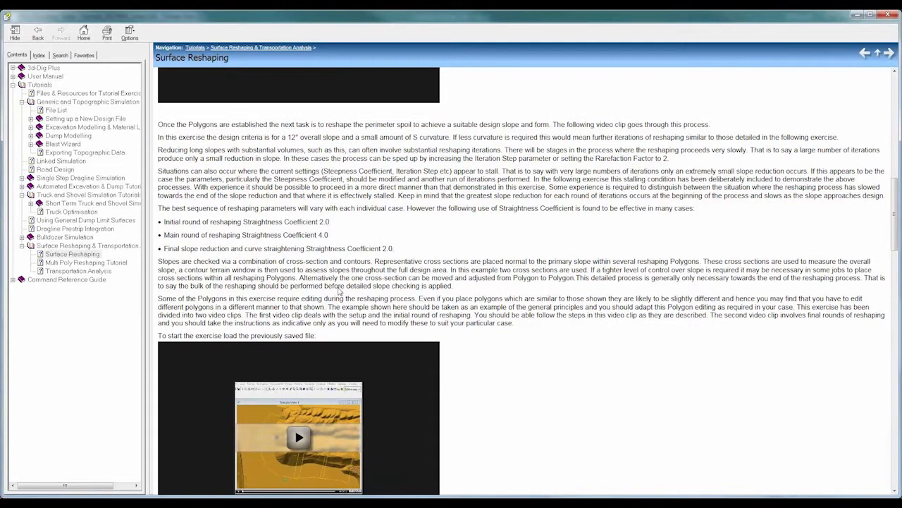
scroll(342, 291, down, 15)
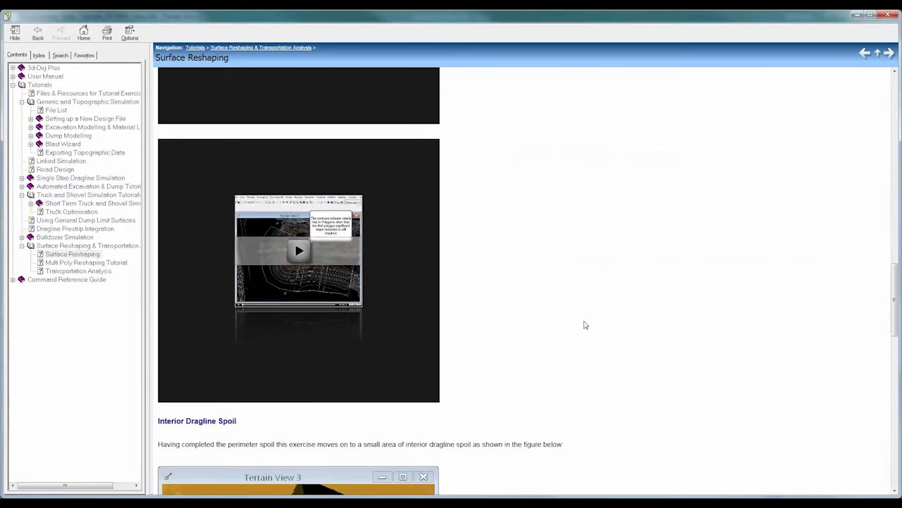
scroll(584, 325, up, 5)
scroll(584, 325, up, 5)
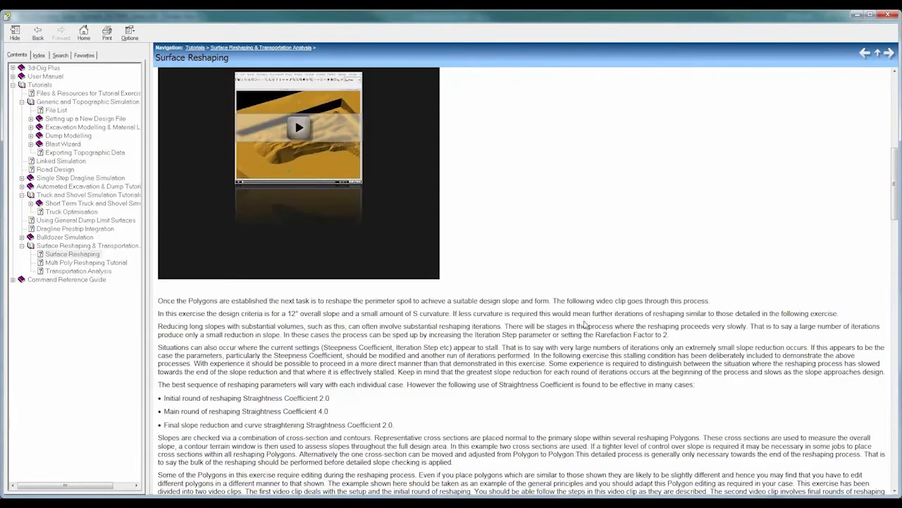
Step: Return from the help to the terrain model, dismiss the reshaping result message and close the Reshape Surface settings
scroll(584, 325, up, 2)
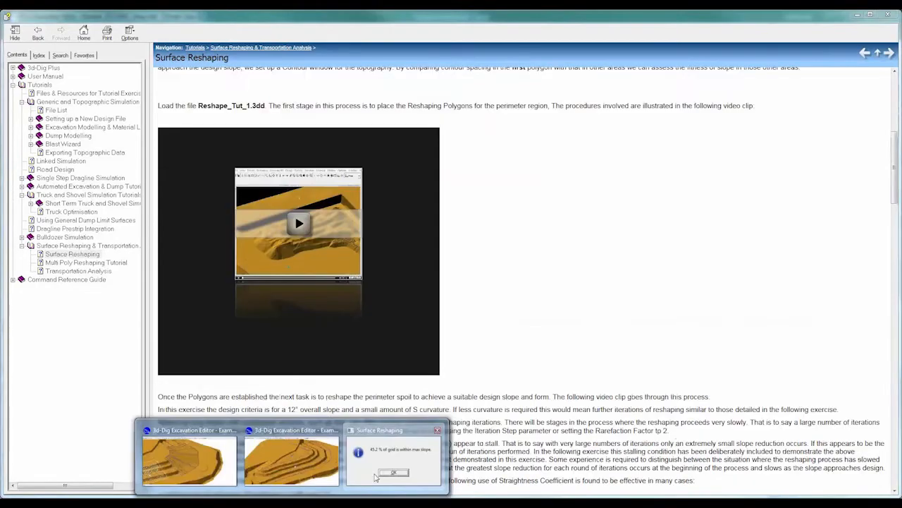
click(376, 478)
key(Return)
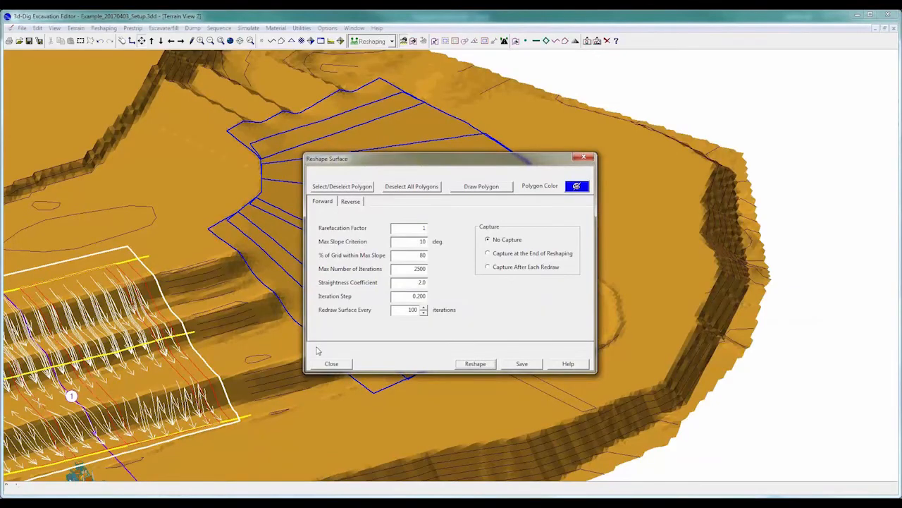
click(331, 363)
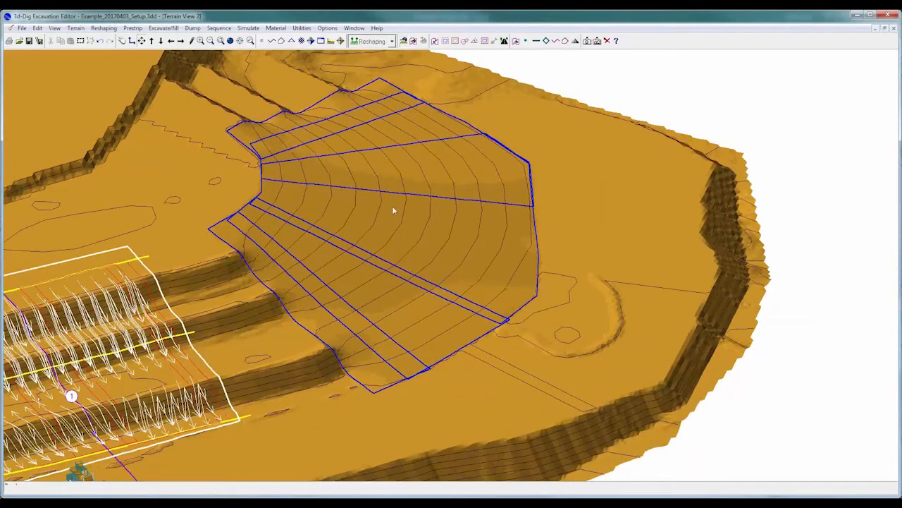
Step: Show Terrain View 1 and apply the saved view of the curved benches to examine the slope-angle colouring
click(354, 28)
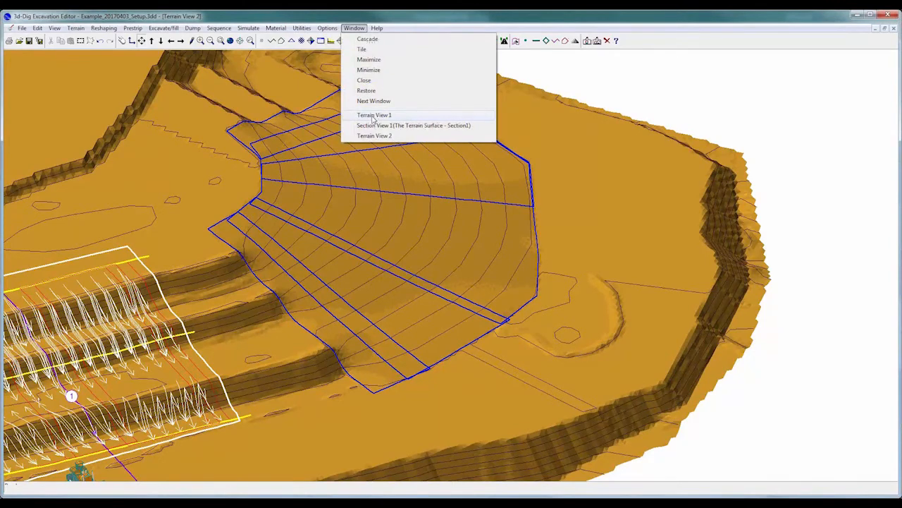
click(374, 115)
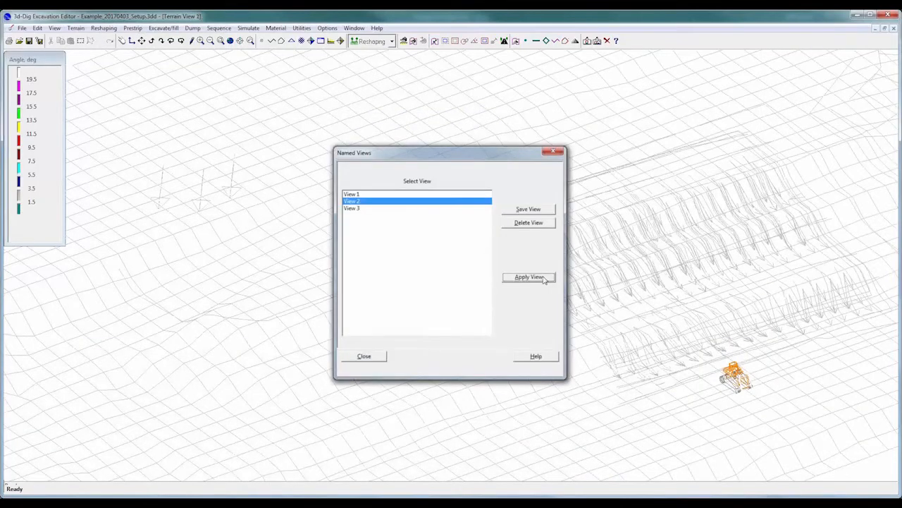
click(528, 277)
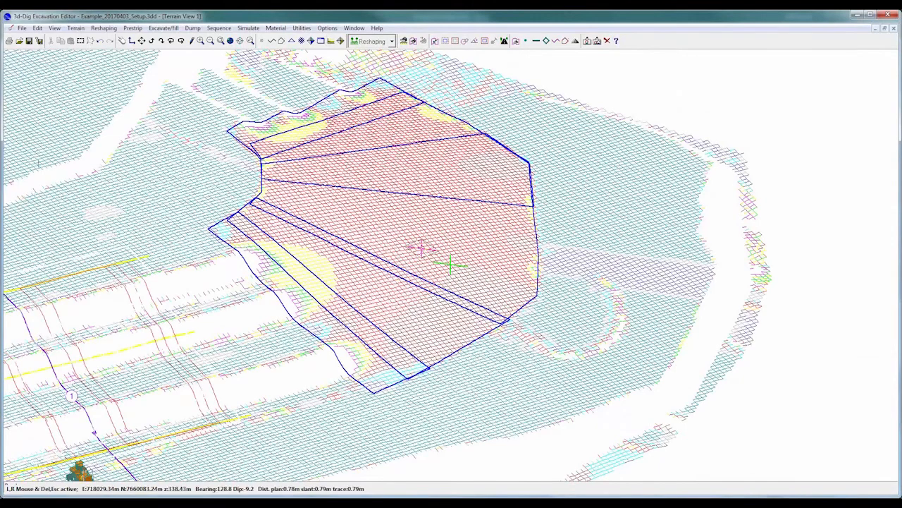
Step: Cut a cross-section through the reshaped curved benches, examine it and return to Terrain View 2
click(557, 250)
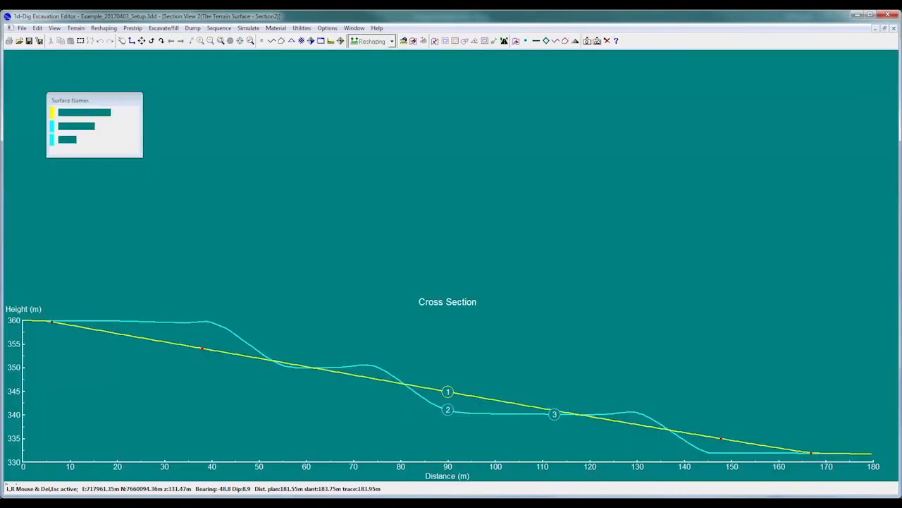
click(354, 28)
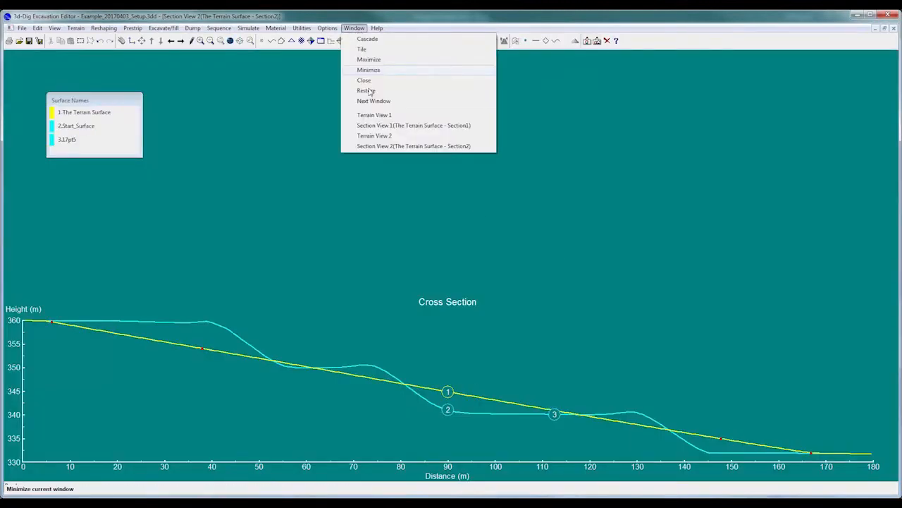
click(381, 135)
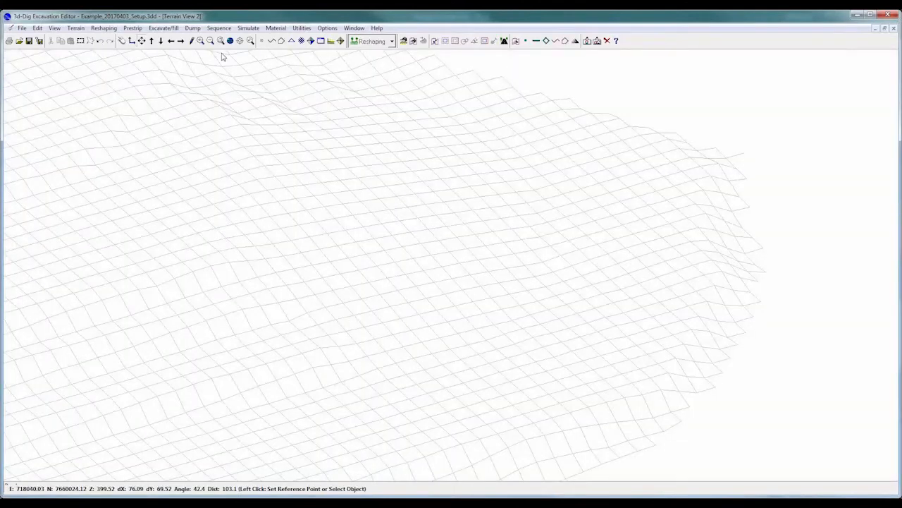
click(193, 41)
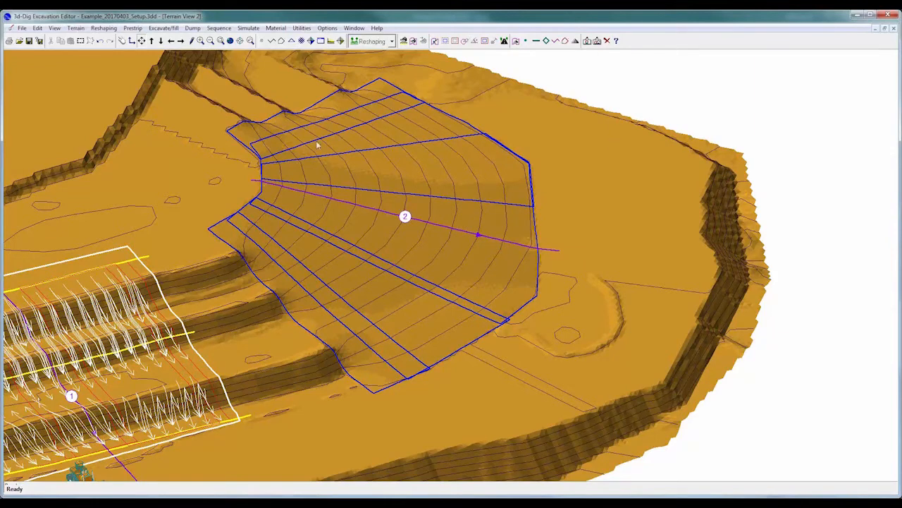
click(391, 41)
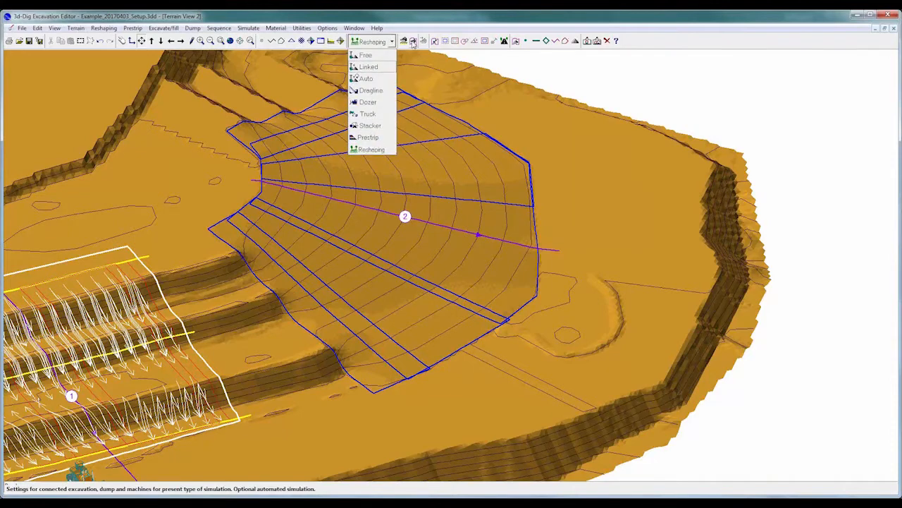
click(413, 41)
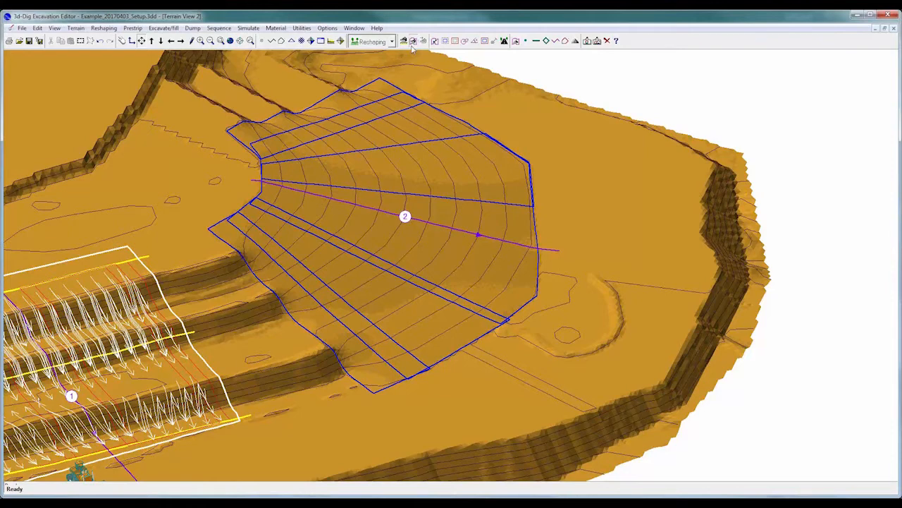
click(413, 41)
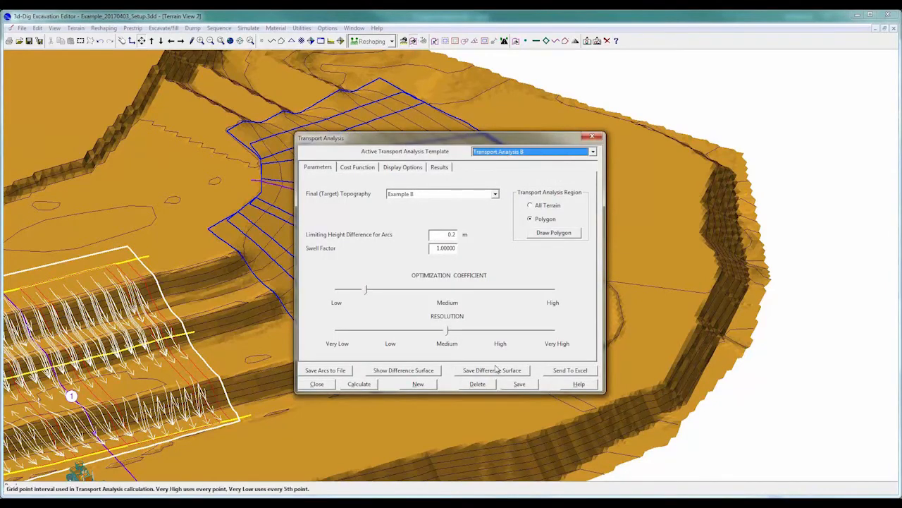
click(318, 385)
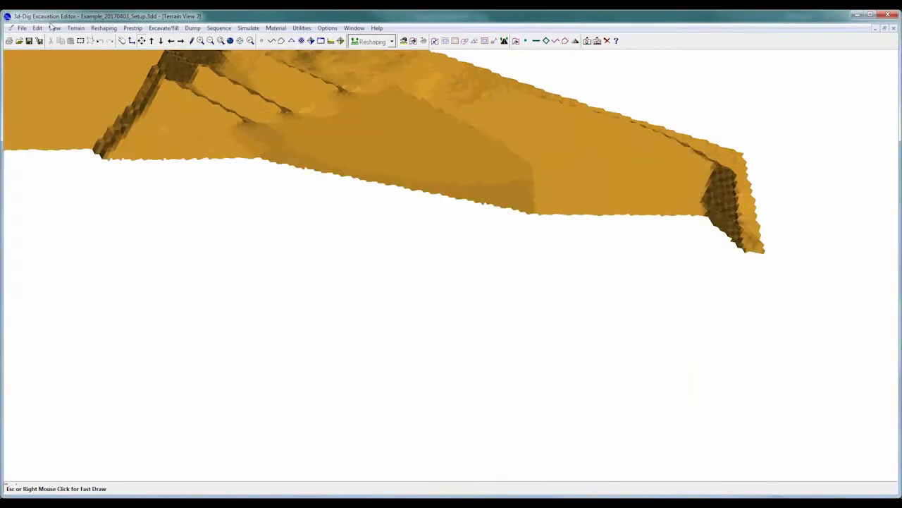
Step: Copy the reshaped terrain to the existing inner surface Example B, replacing its data
click(75, 28)
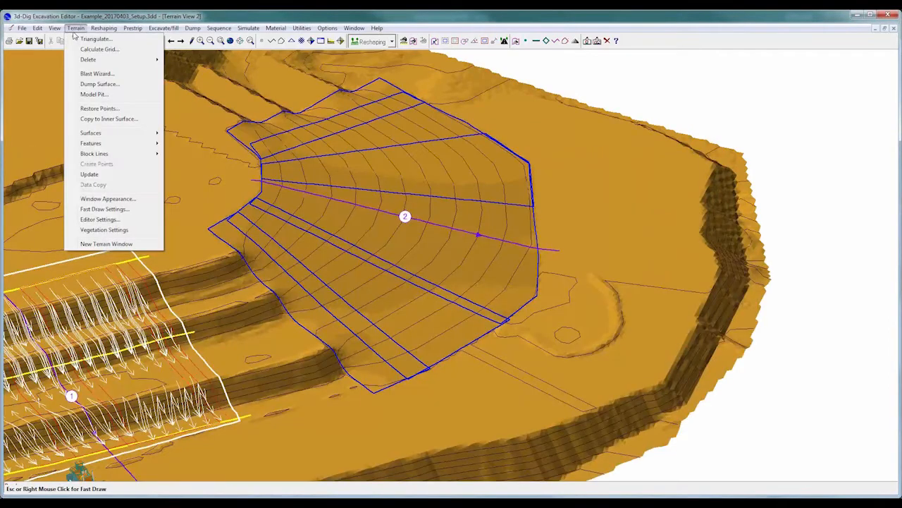
click(105, 118)
click(523, 227)
click(496, 257)
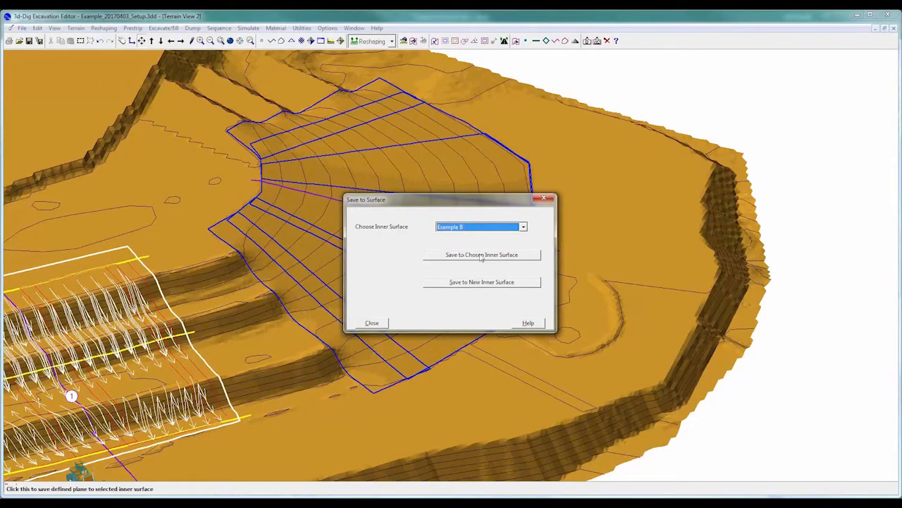
click(481, 255)
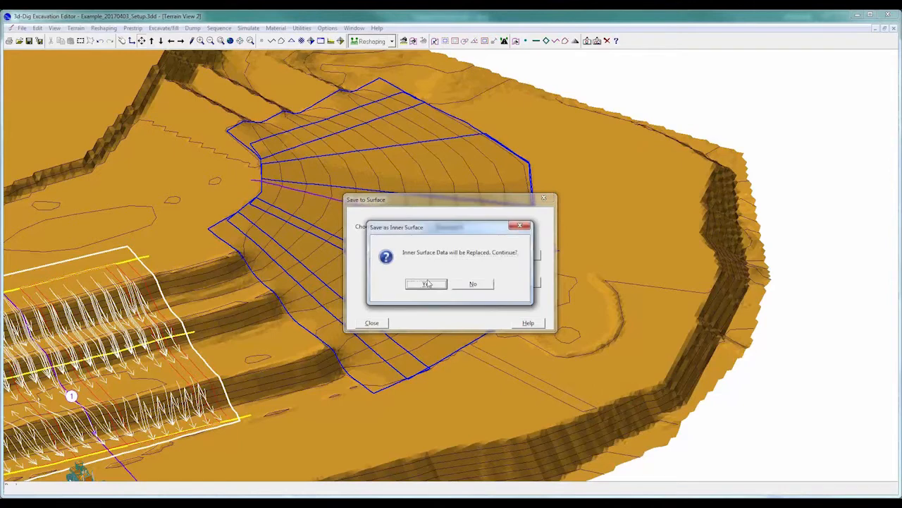
click(428, 283)
click(371, 322)
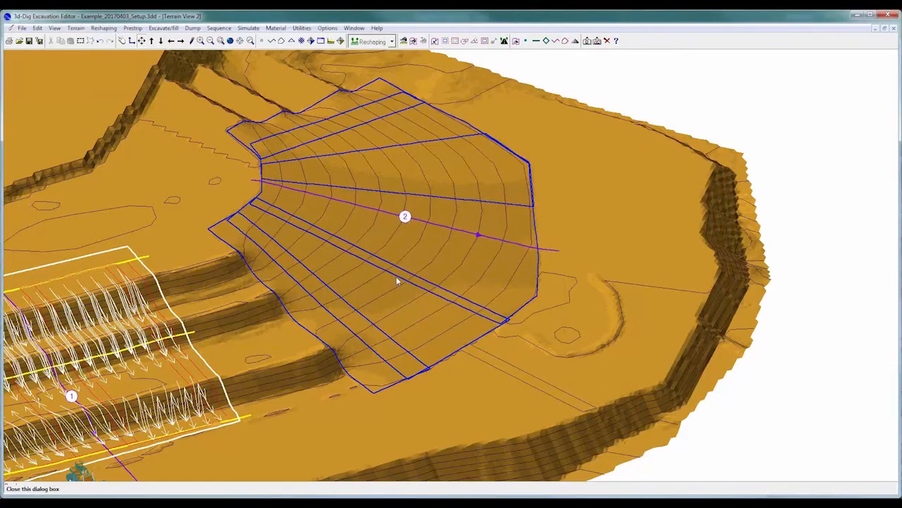
Step: Turn on the region polygon display for Transport Analysis B and show it around the curved benches
double_click(428, 132)
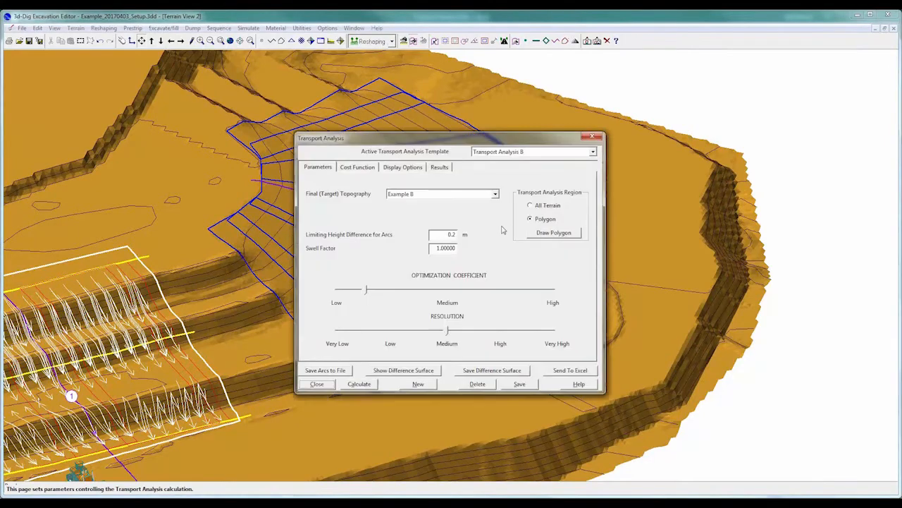
click(413, 169)
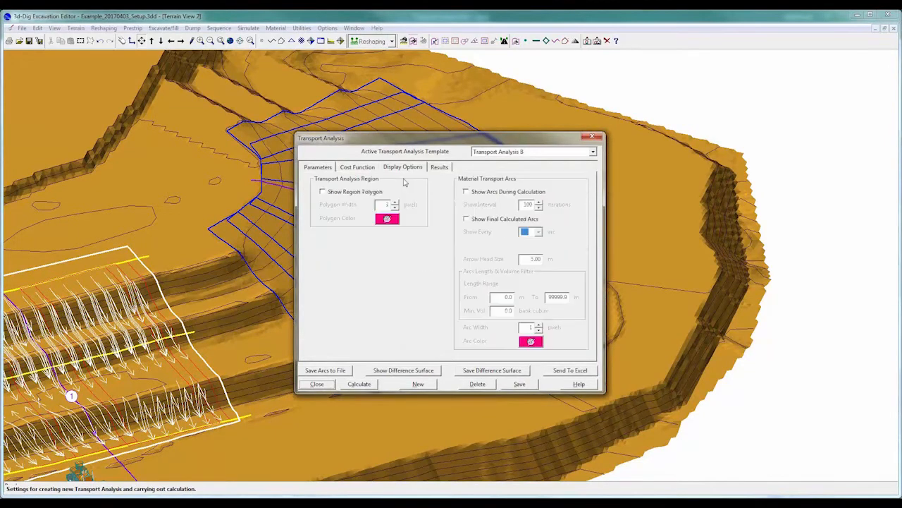
click(322, 191)
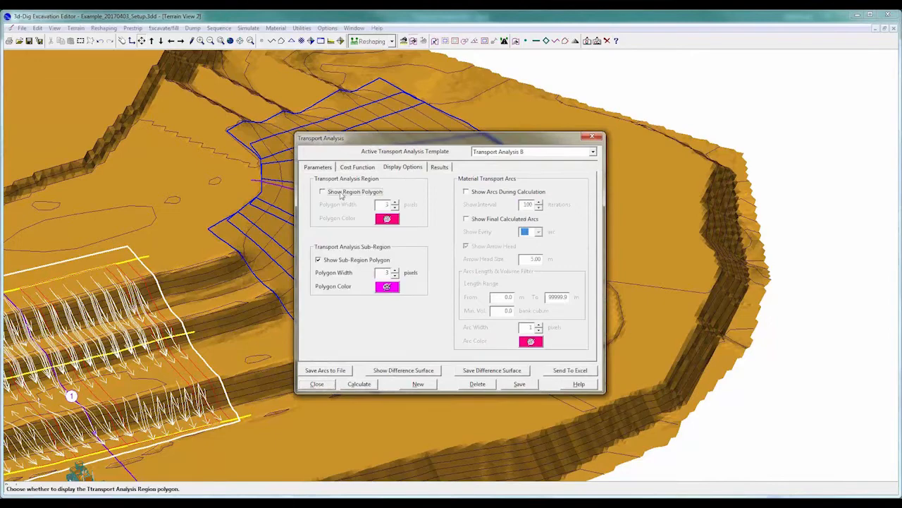
click(316, 383)
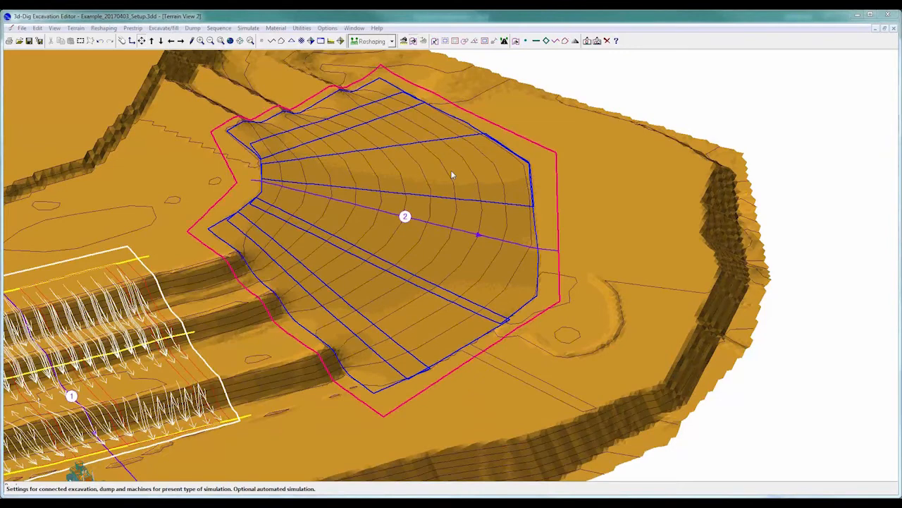
Step: Display the final calculated arcs of Transport Analysis B and try to run the transport calculation
click(416, 168)
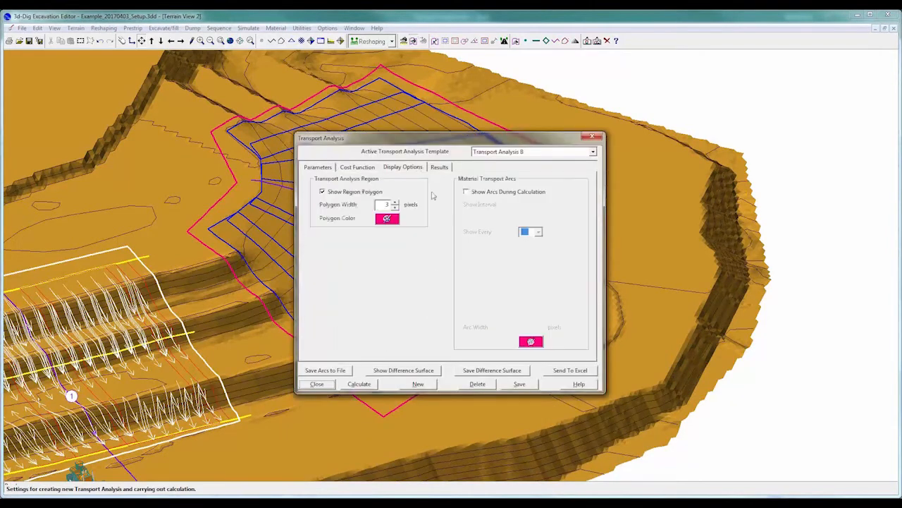
click(360, 385)
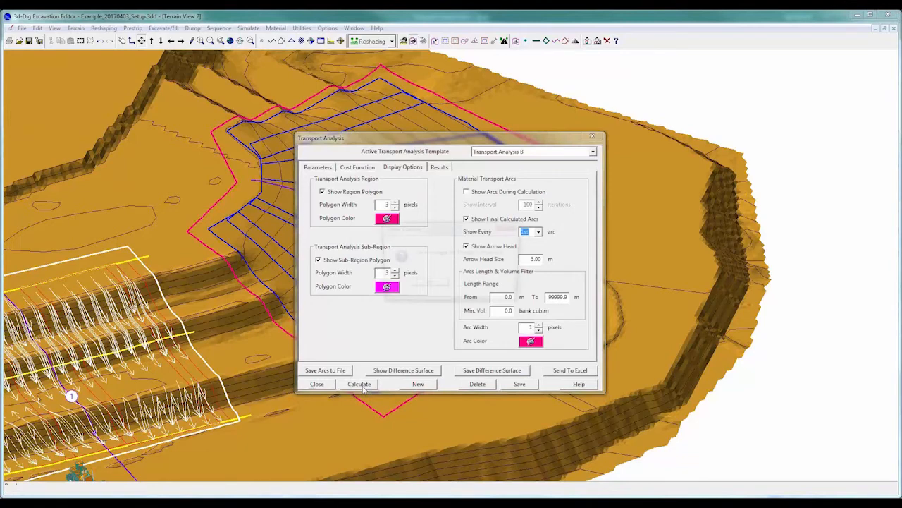
click(451, 299)
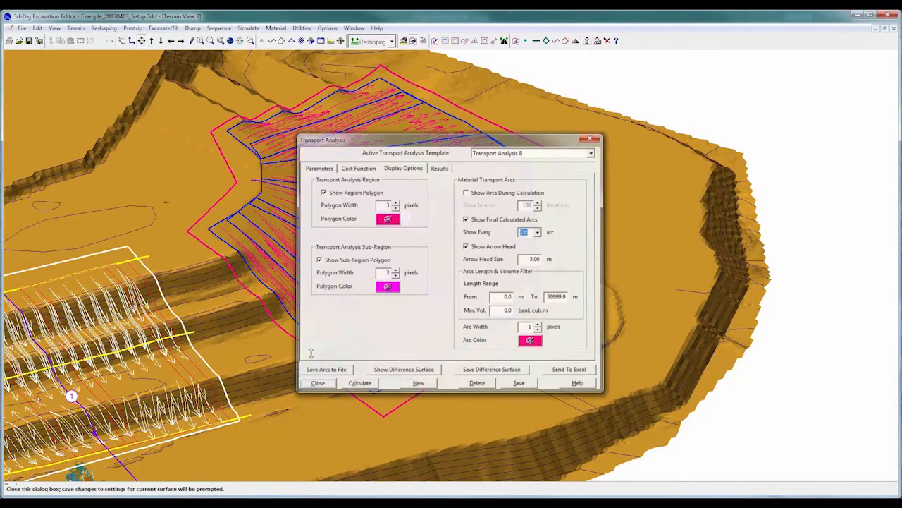
click(318, 383)
Step: Apply the terrain restore point to bring back the original benched surface
click(75, 28)
click(111, 92)
click(423, 303)
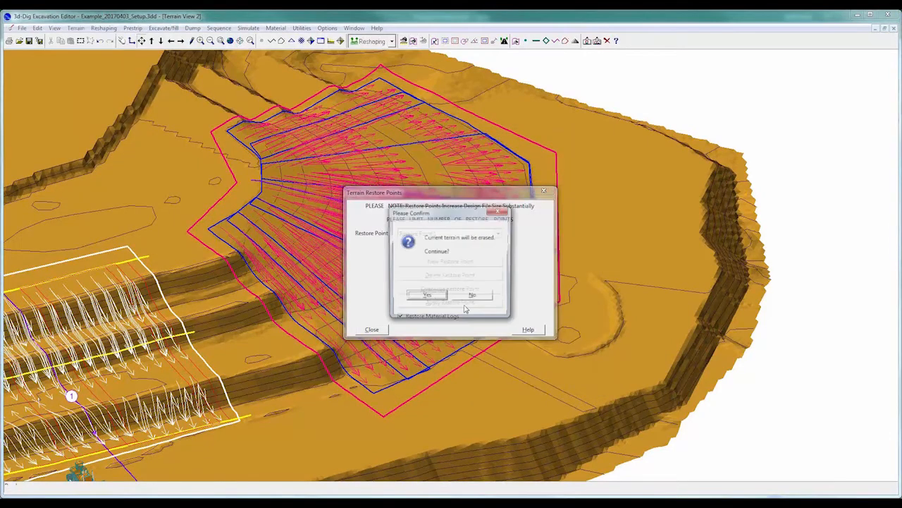
click(424, 297)
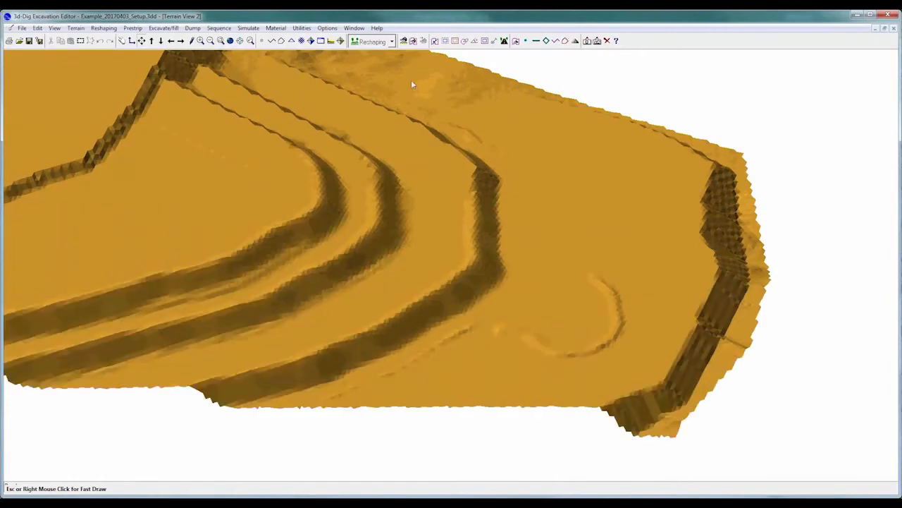
Step: Calculate Transport Analysis B on the restored benched terrain and send the results to Excel
click(403, 41)
click(420, 168)
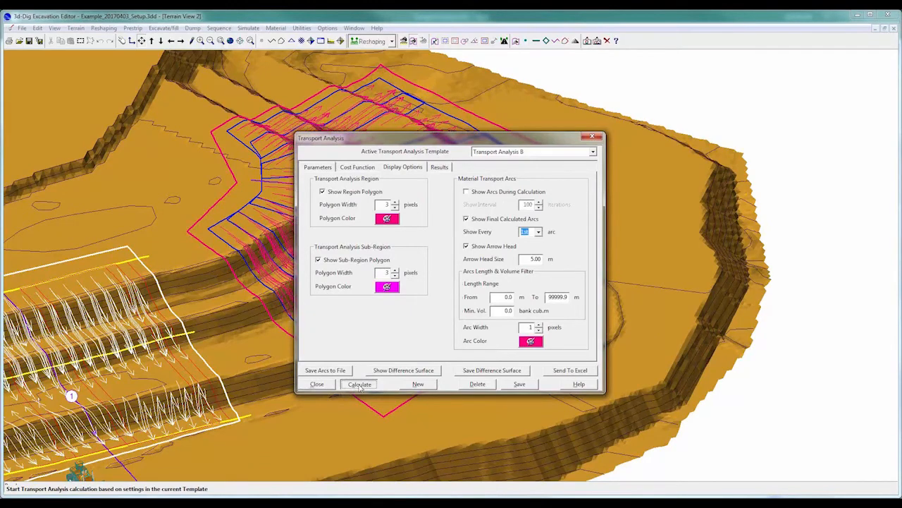
click(360, 385)
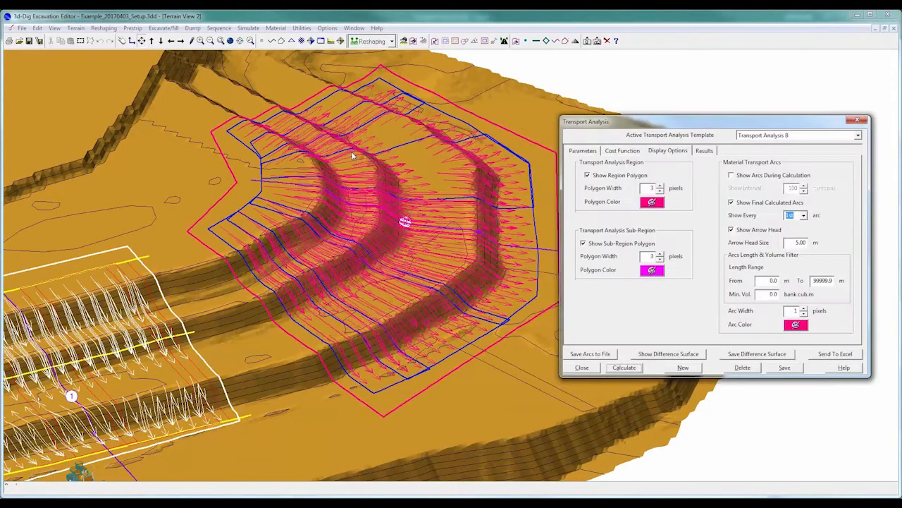
drag(784, 121, 589, 123)
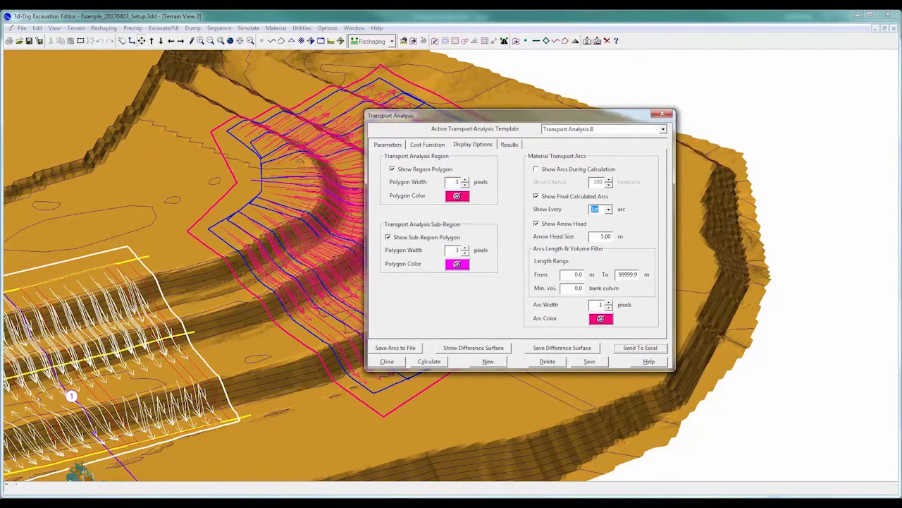
Step: Switch to the Book2 workbook in Excel and copy the Transport Analysis B results from cell A1 onward
mouse_move(162, 501)
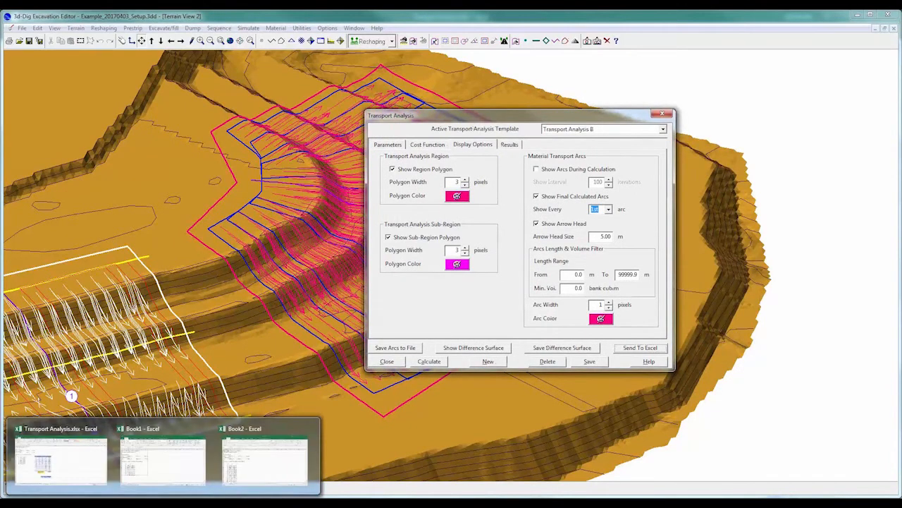
click(245, 476)
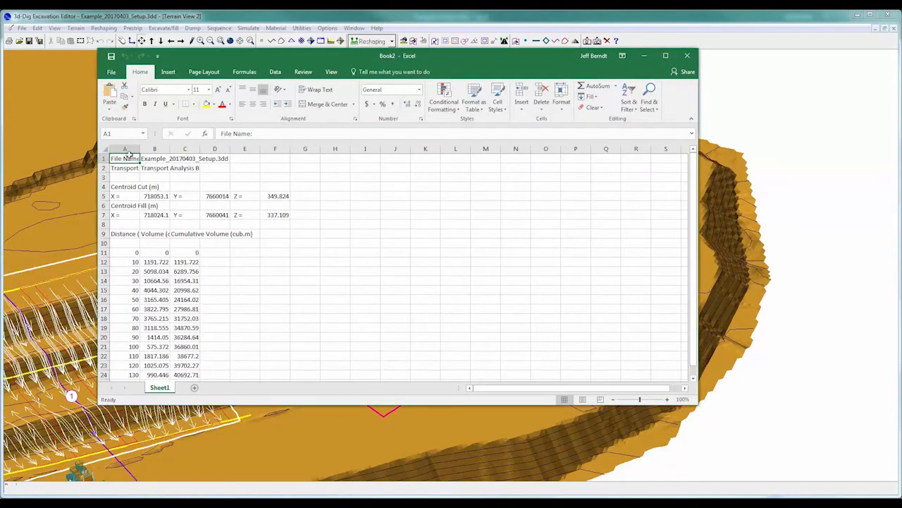
drag(130, 154, 276, 398)
click(124, 97)
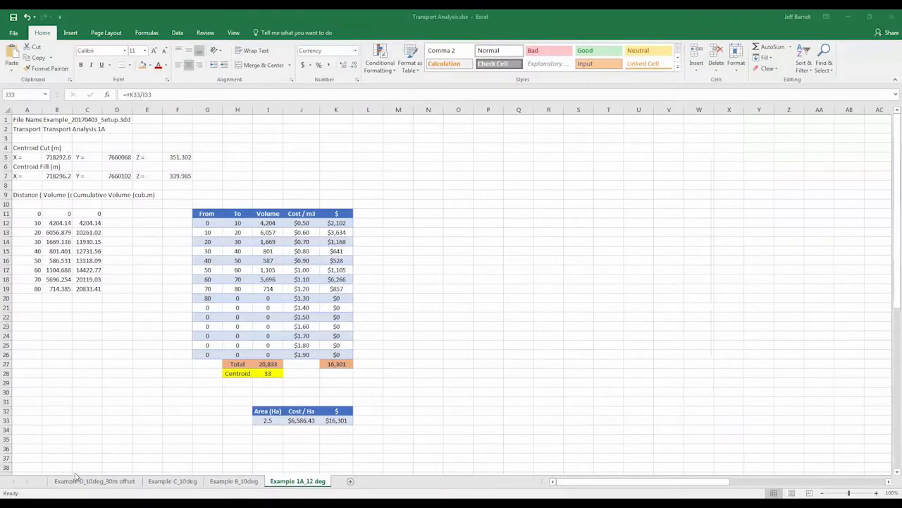
Step: Paste the copied results at A1 of the Example B_10deg sheet in Transport Analysis.xlsx and clear the leftover values in A26:C26
key(ctrl+Page_Up)
click(25, 120)
click(13, 53)
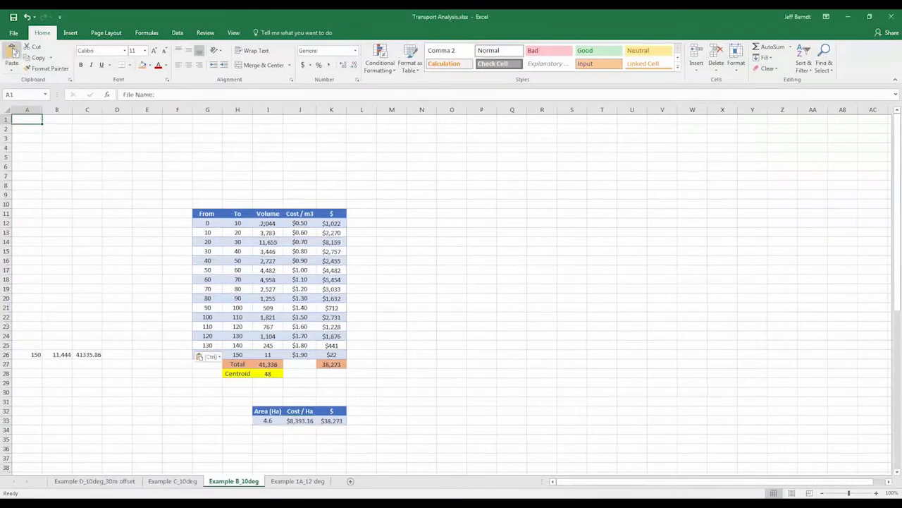
drag(34, 354, 106, 355)
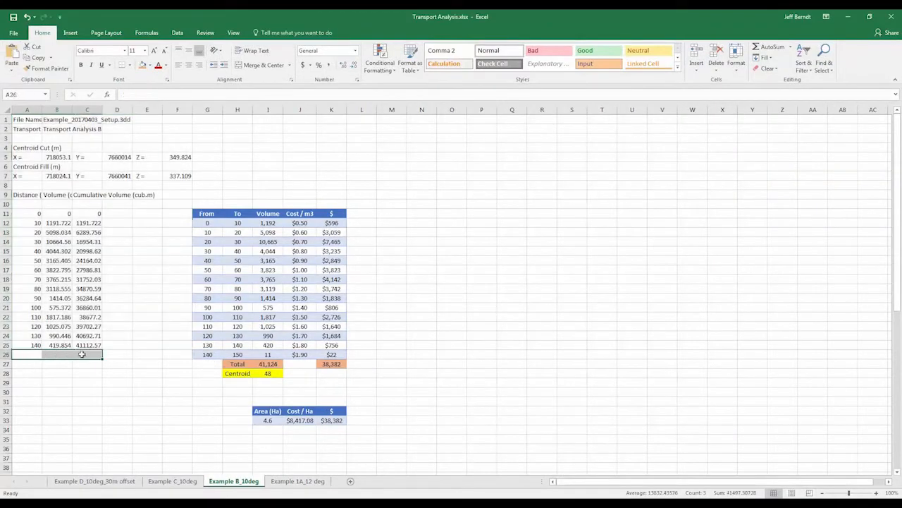
Step: Empty row 26 of the pasted distance and volume data and select the Centroid value in I28
key(Delete)
click(269, 373)
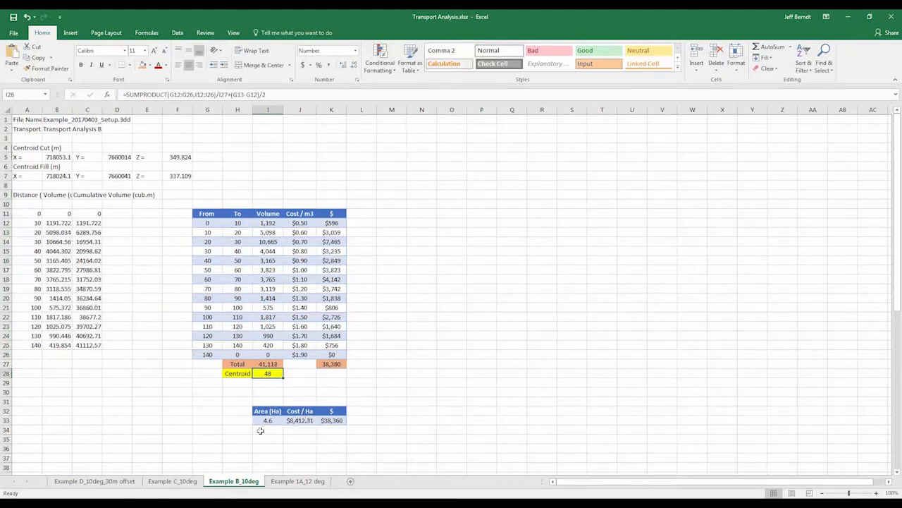
Step: Switch to the 3d-Dig Excavation Editor, close the Transport Analysis settings and apply the saved view of the straight benches
click(227, 504)
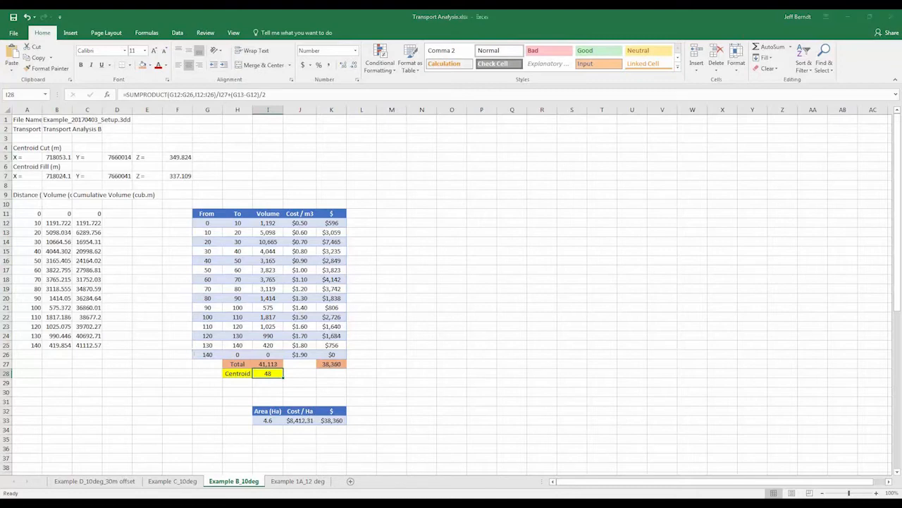
mouse_move(291, 504)
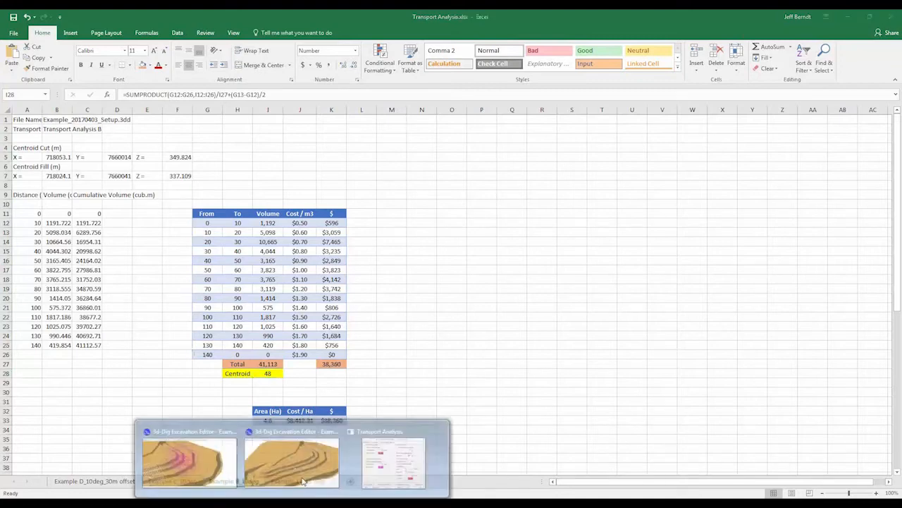
click(380, 476)
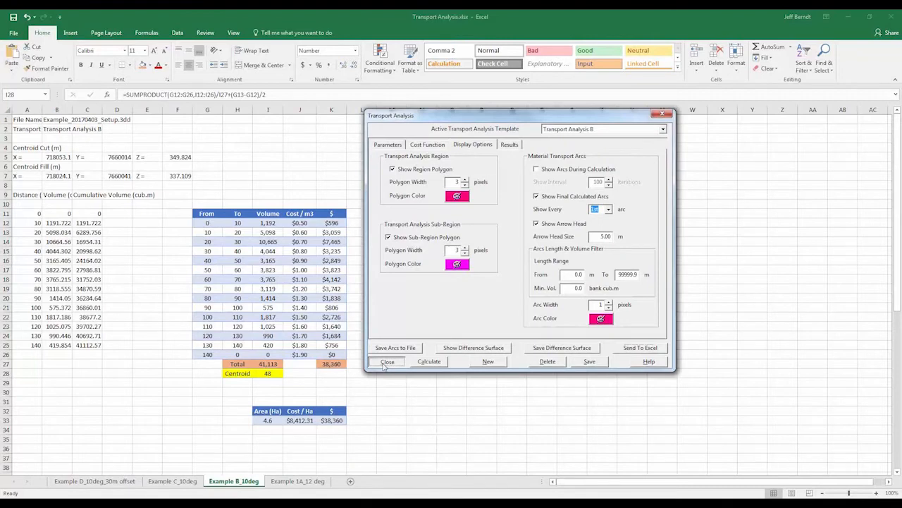
click(388, 362)
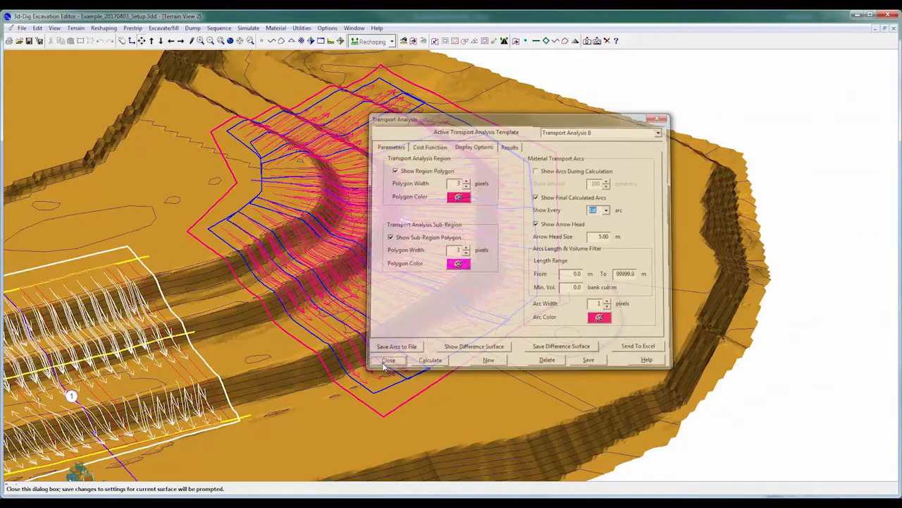
click(54, 28)
click(78, 88)
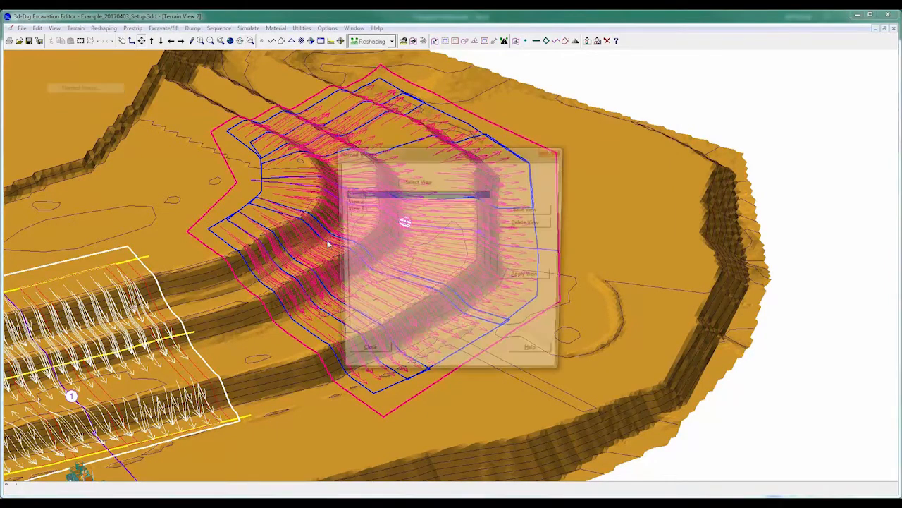
click(528, 277)
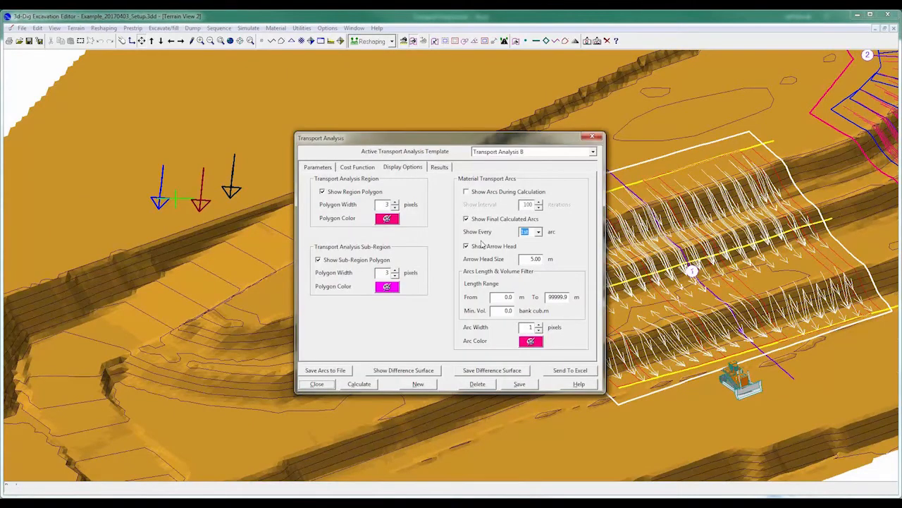
Step: For the Transport Analysis 1A template, hide the region polygon and the final calculated arcs, and save the template
click(593, 151)
click(507, 167)
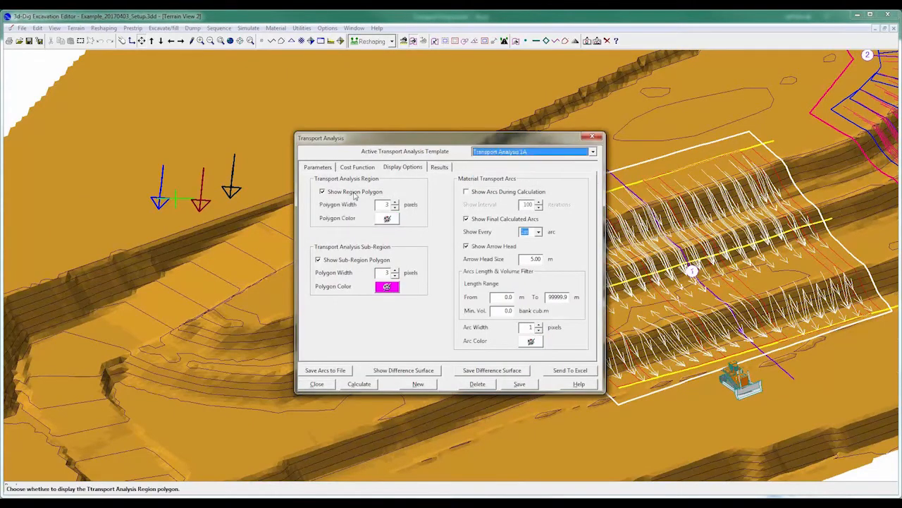
click(466, 219)
click(519, 383)
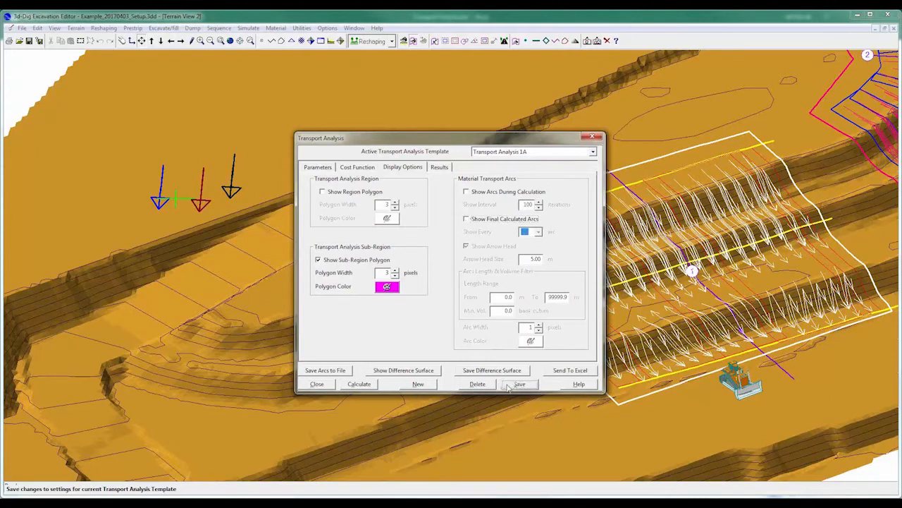
click(317, 384)
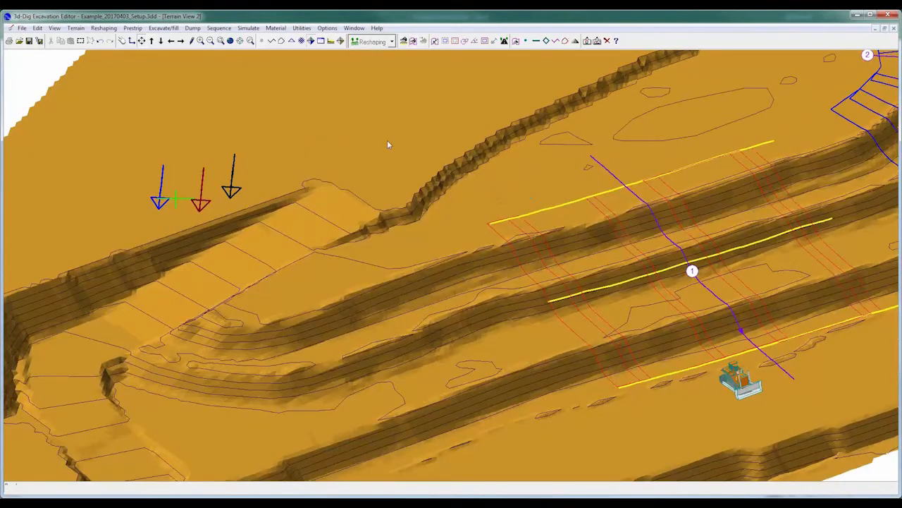
Step: Apply the terrain appearance with toe and other surface features hidden, and delete the upper and lower yellow lines crossing section 1
double_click(388, 143)
click(411, 371)
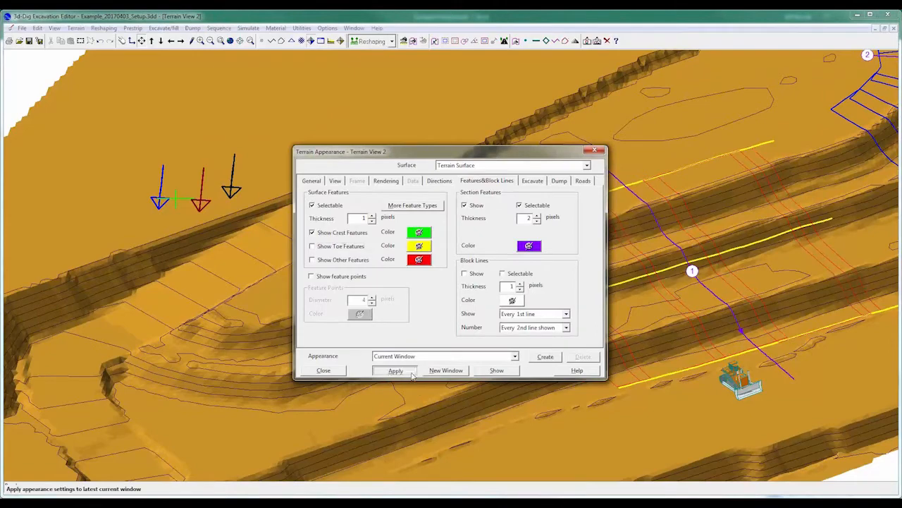
right_drag(500, 343, 727, 161)
click(749, 185)
right_click(732, 155)
click(755, 204)
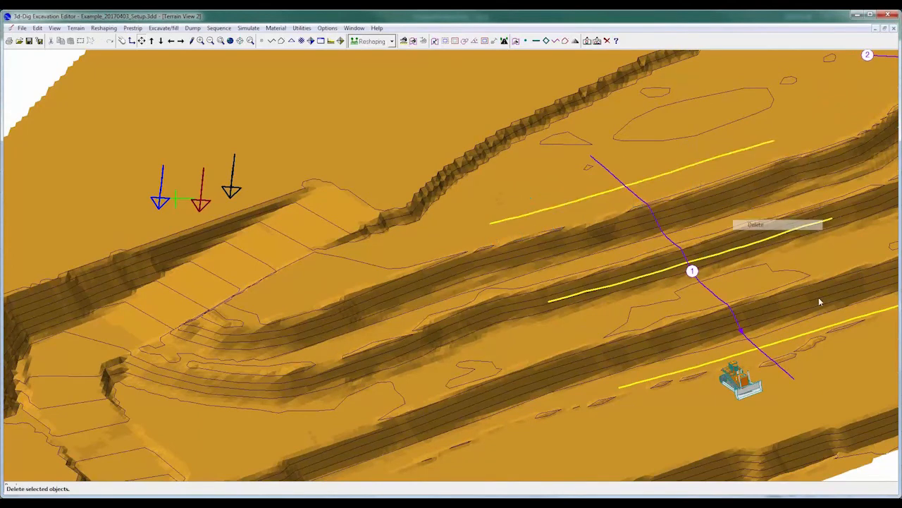
right_click(867, 315)
click(867, 387)
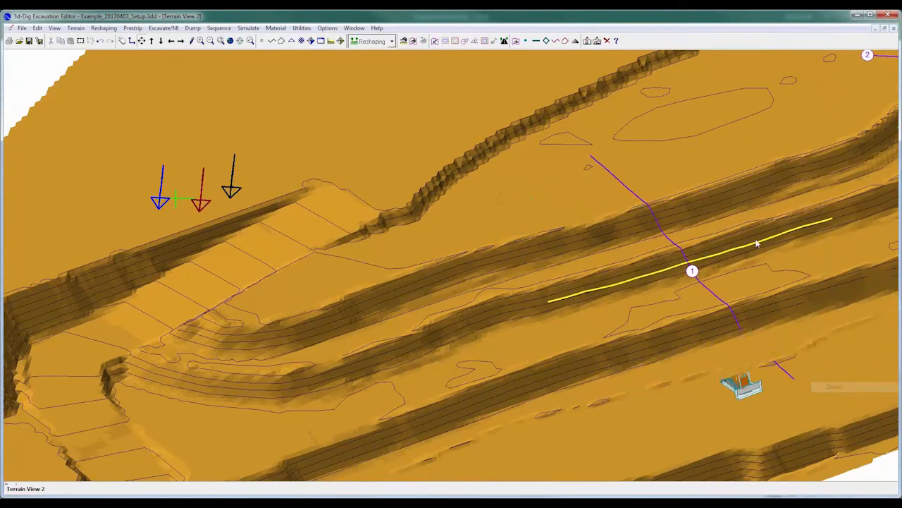
click(750, 245)
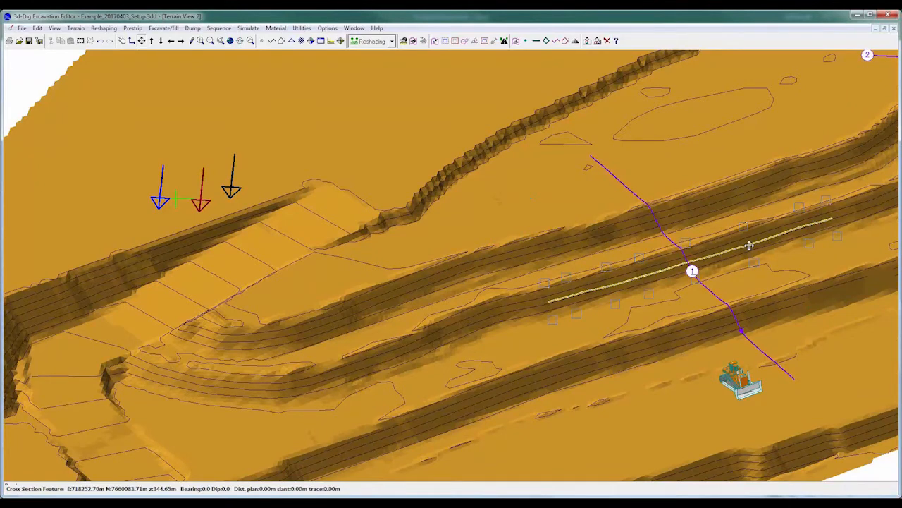
click(750, 250)
click(751, 249)
click(671, 173)
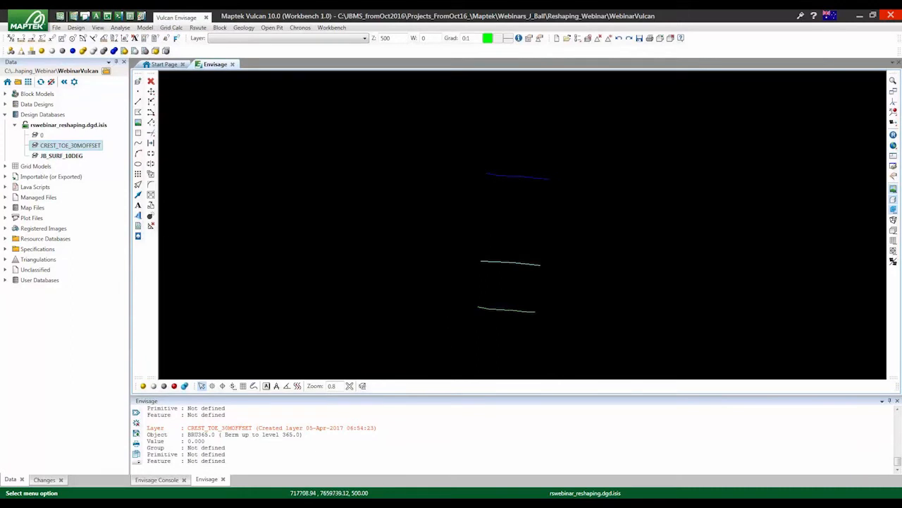
Step: Switch back to the 3d-Dig Excavation Editor and show the trace of the exp_jb_10deg inner surface on the terrain
mouse_move(265, 492)
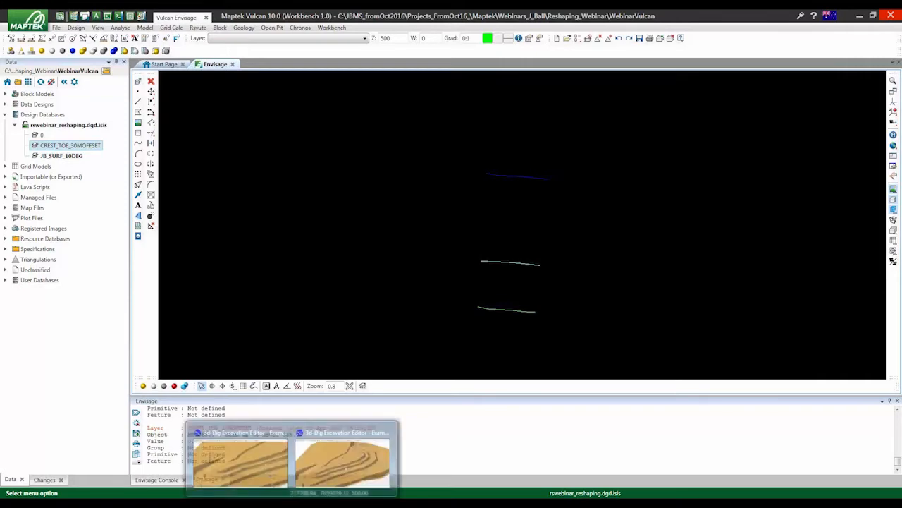
click(265, 486)
click(75, 27)
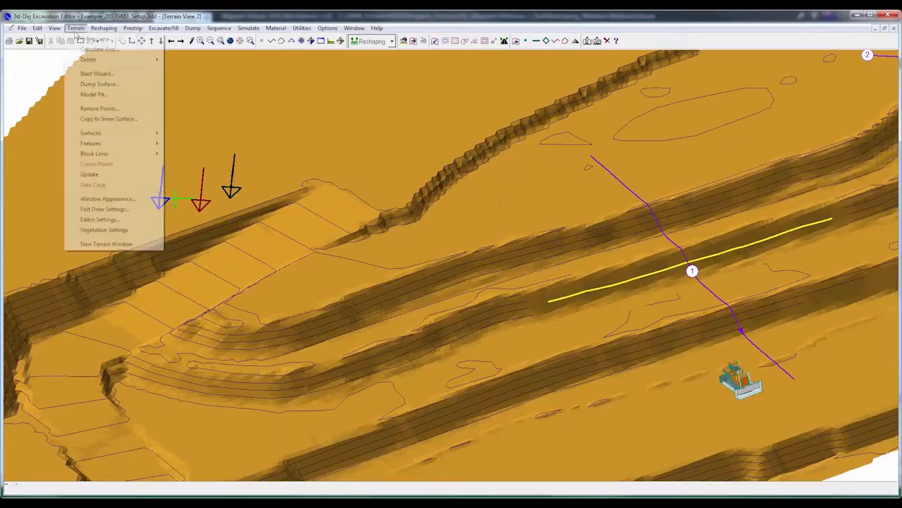
click(326, 153)
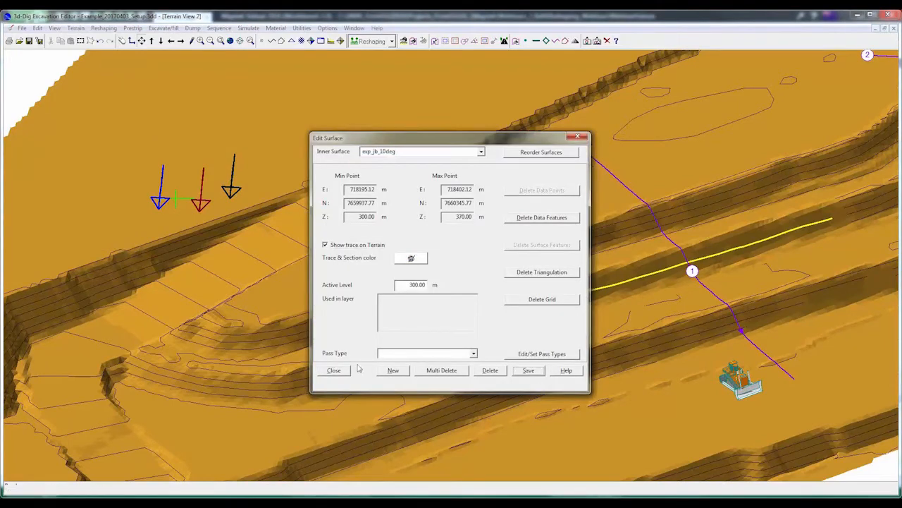
click(341, 373)
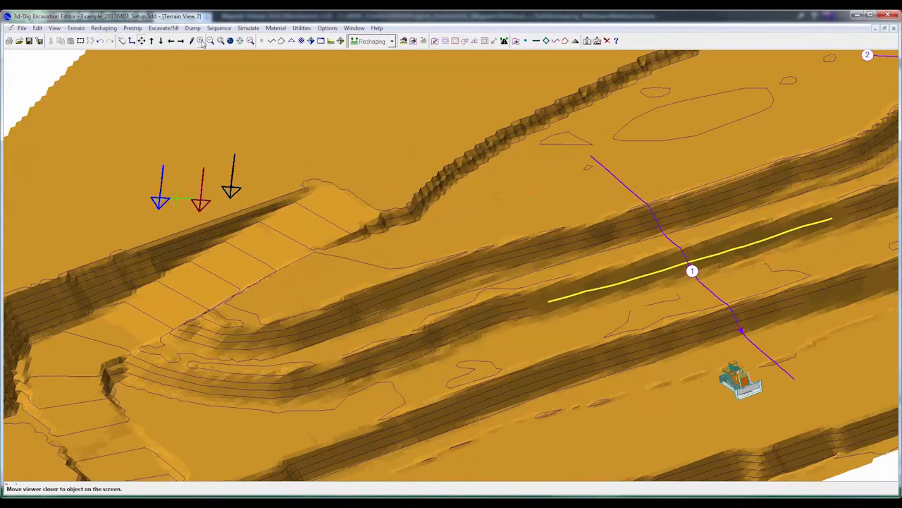
click(190, 41)
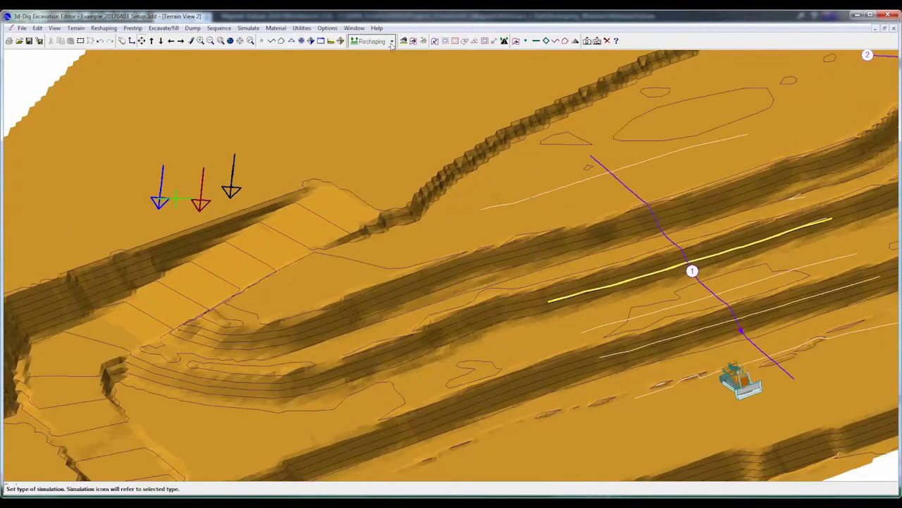
Step: Set the simulation type to Free and apply terrain appearance settings that display the excavation and dump polygons
click(392, 41)
click(385, 56)
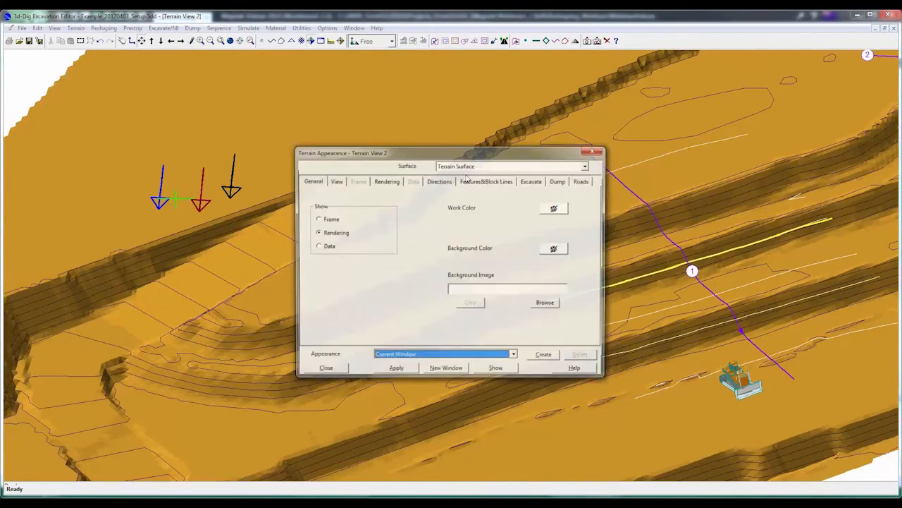
click(533, 180)
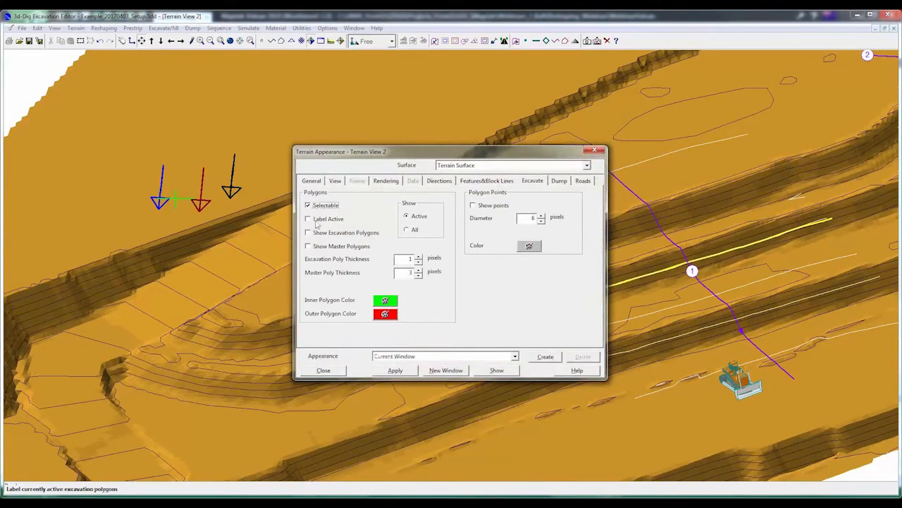
click(559, 180)
click(490, 205)
click(398, 370)
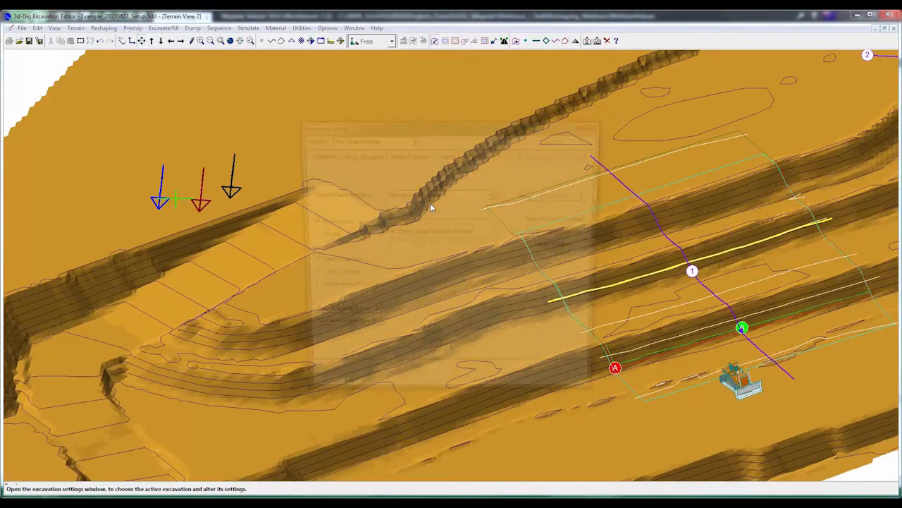
Step: Save the Dig A excavation template with its inner polygon bound to exp_jb_10deg at 0.00 m offset and logging to Dig_A
key(ctrl+Tab)
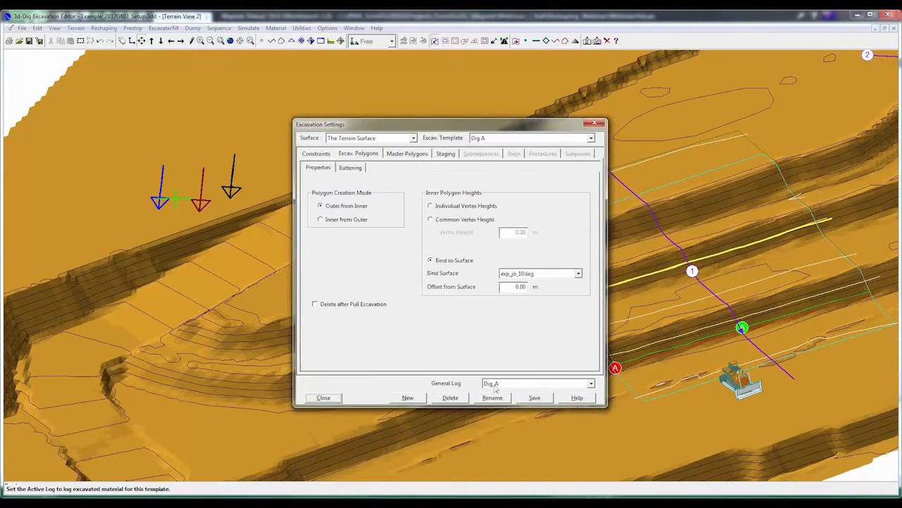
click(534, 397)
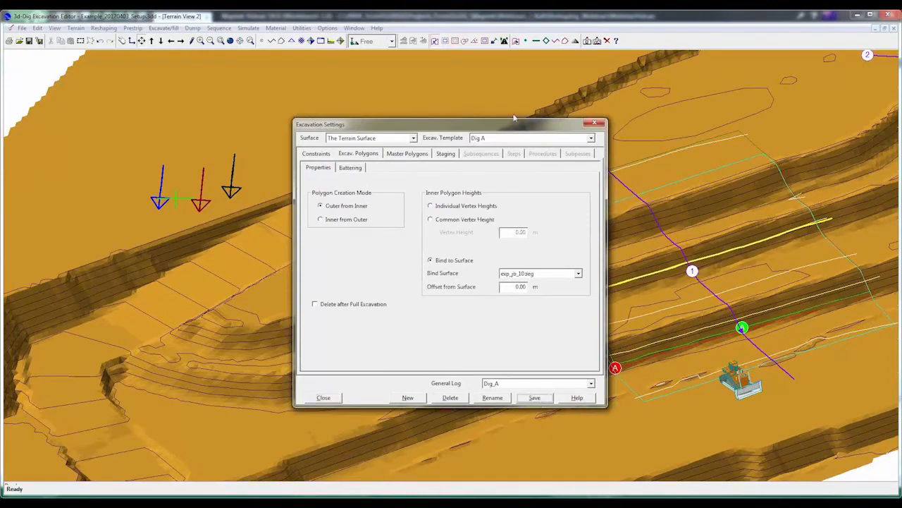
click(309, 399)
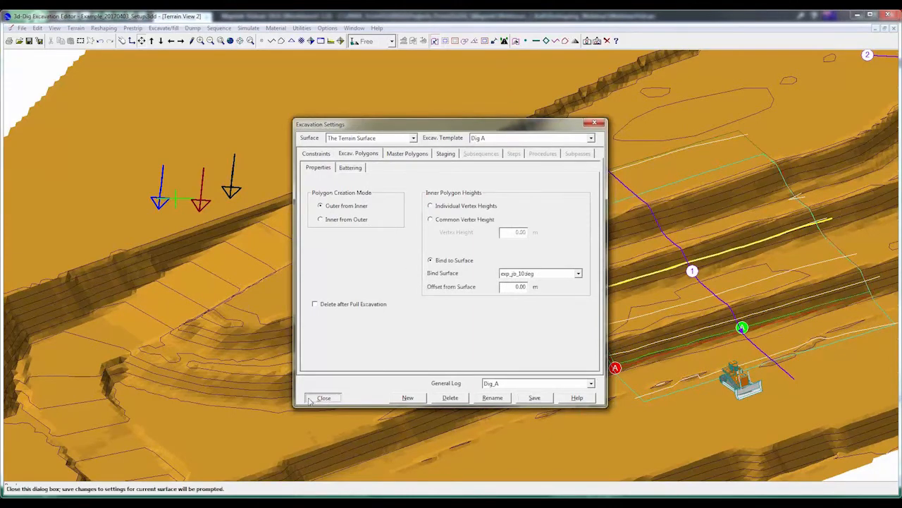
click(321, 398)
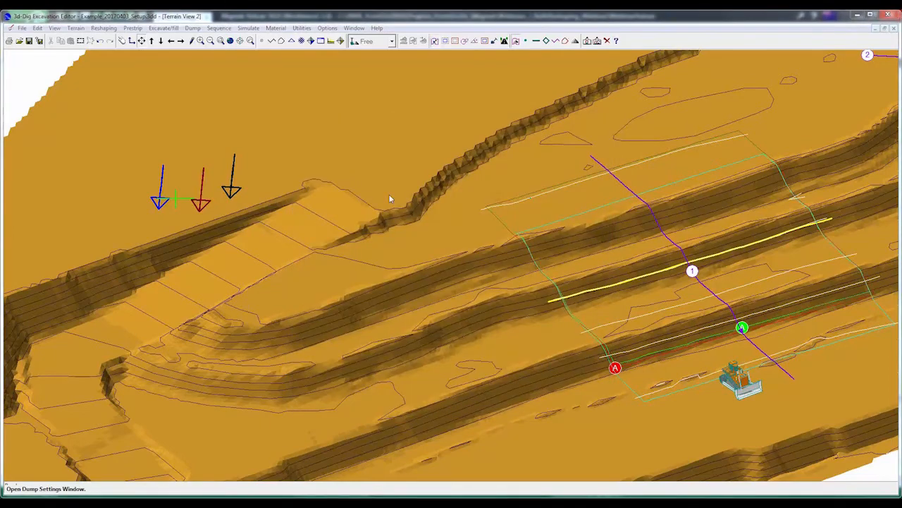
Step: Save the Dump A template with dumping constrained to the exp_jb_10deg surface and material drawn from the Dig_A log
click(345, 166)
click(439, 242)
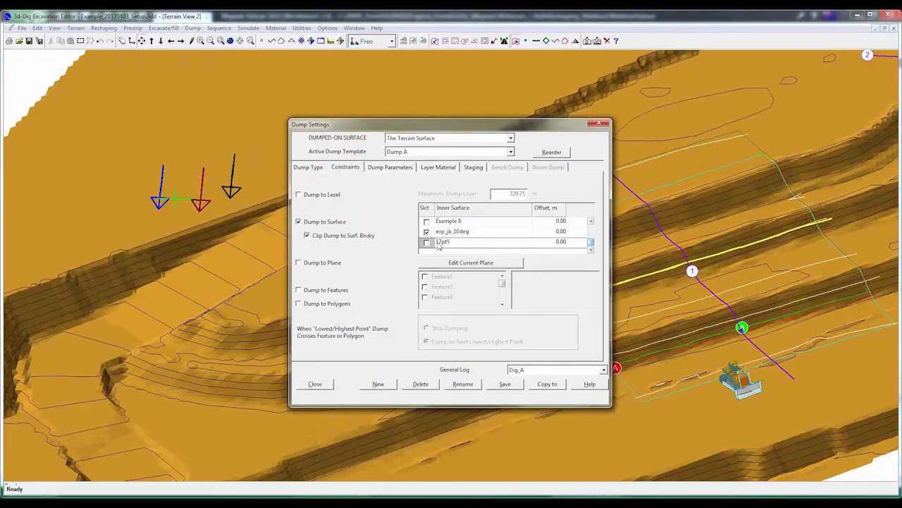
click(505, 385)
click(313, 385)
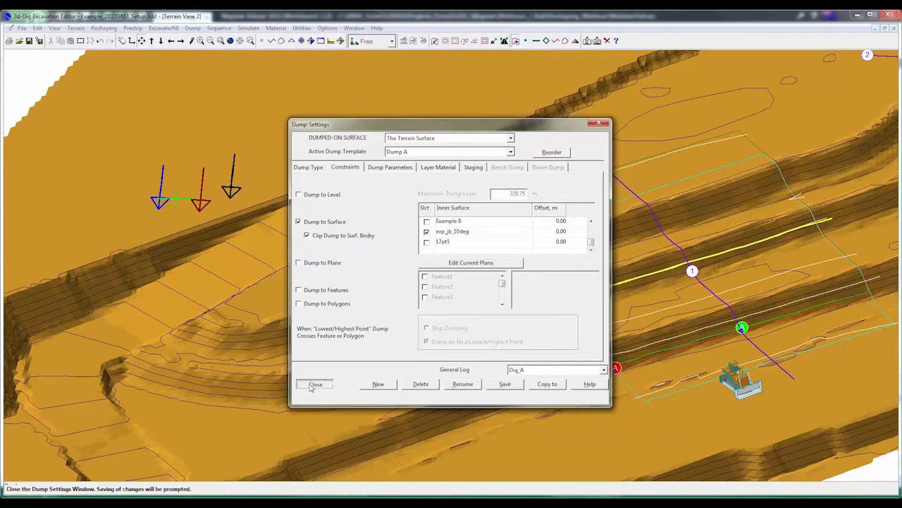
Step: Generate Dig A's outer polygon by batter projection, and run the excavation followed by the Dump A area dump
click(493, 41)
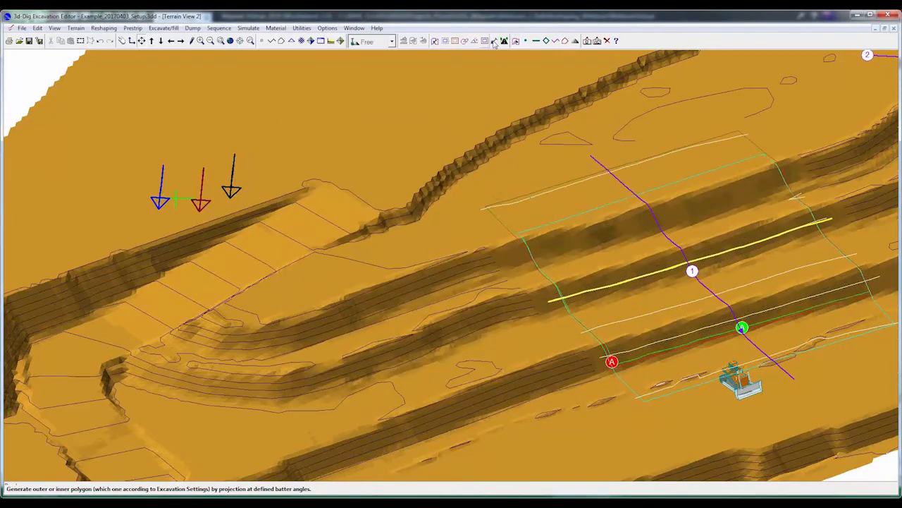
click(495, 42)
click(576, 41)
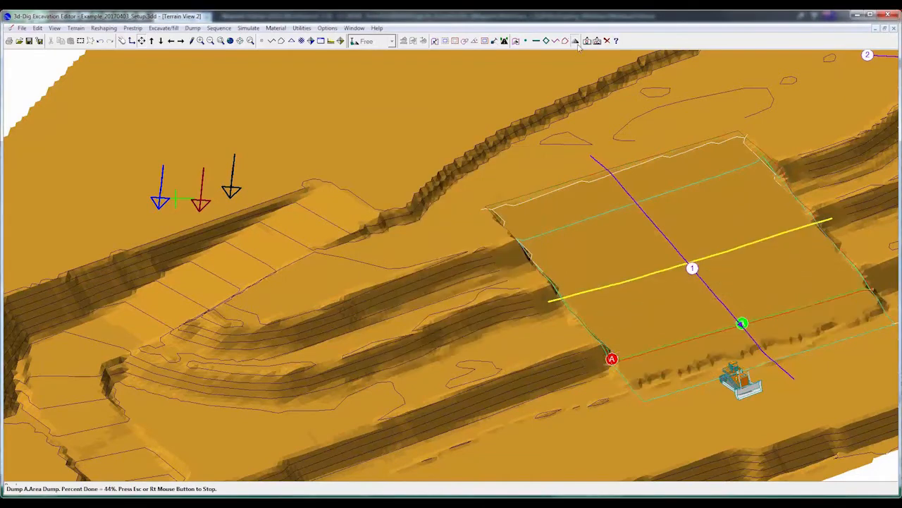
Step: Review the cut and fill volumes in the general material log, and undo the excavation and dump on the terrain
click(276, 27)
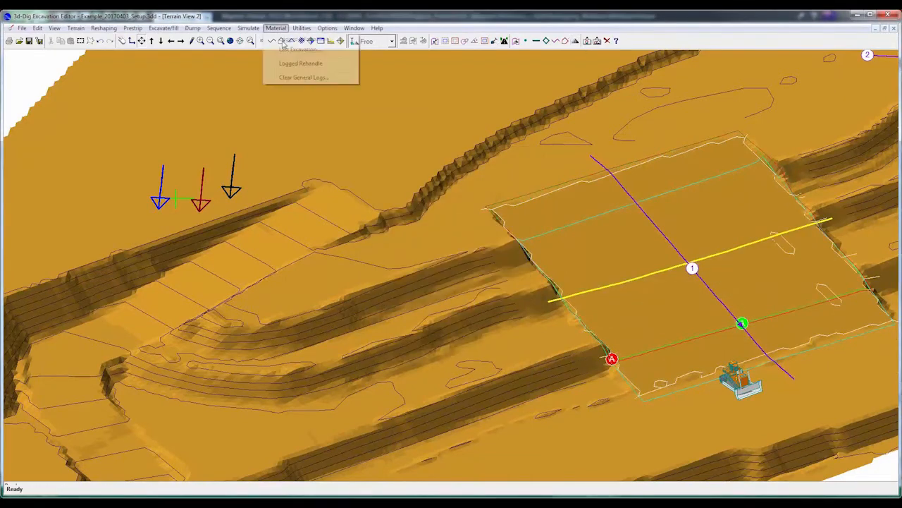
click(285, 40)
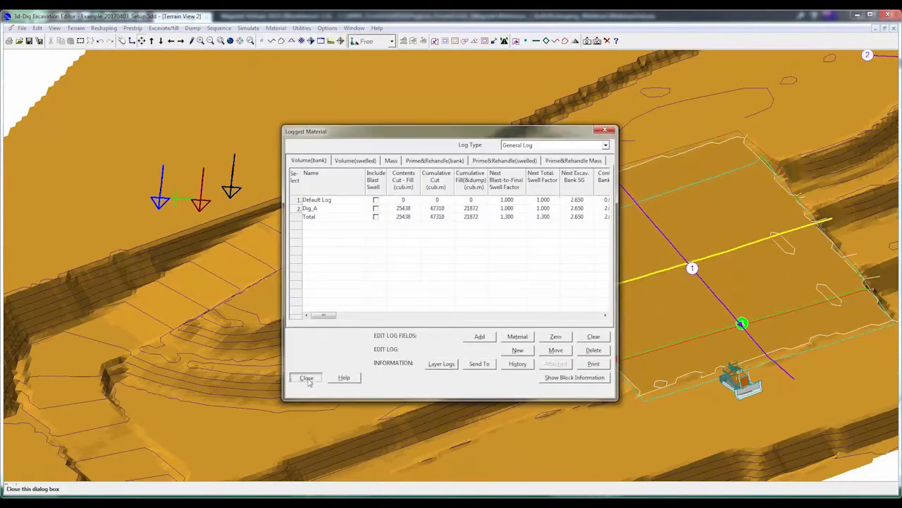
click(307, 379)
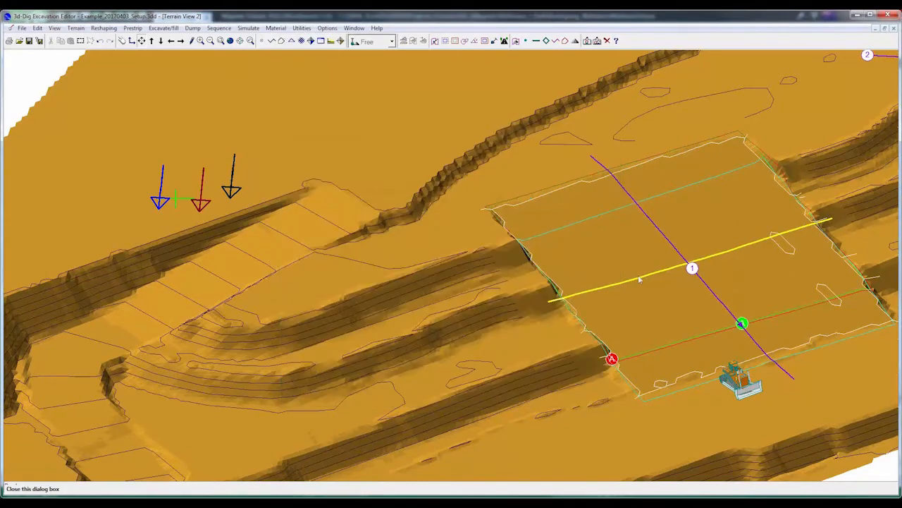
click(100, 42)
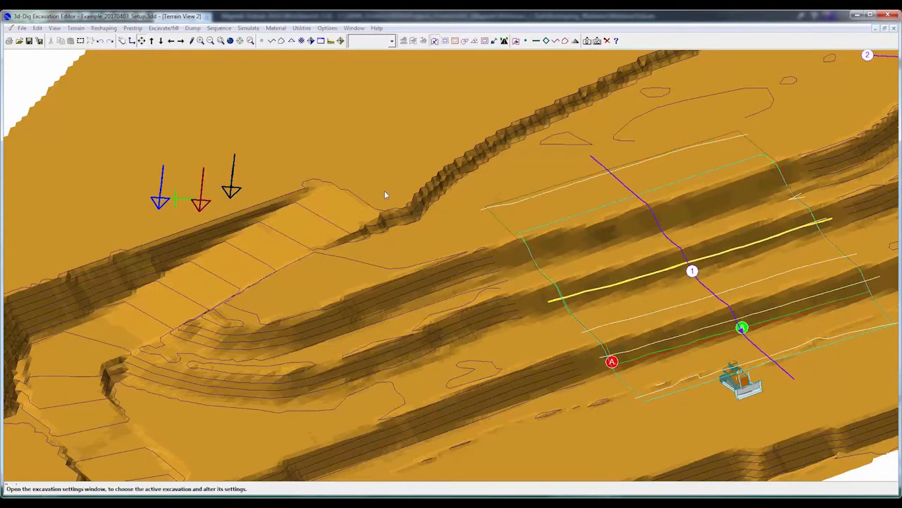
Step: Set the Dig A inner polygon's offset from the exp_jb_10deg surface to 0.92 m and save the excavation template
click(359, 153)
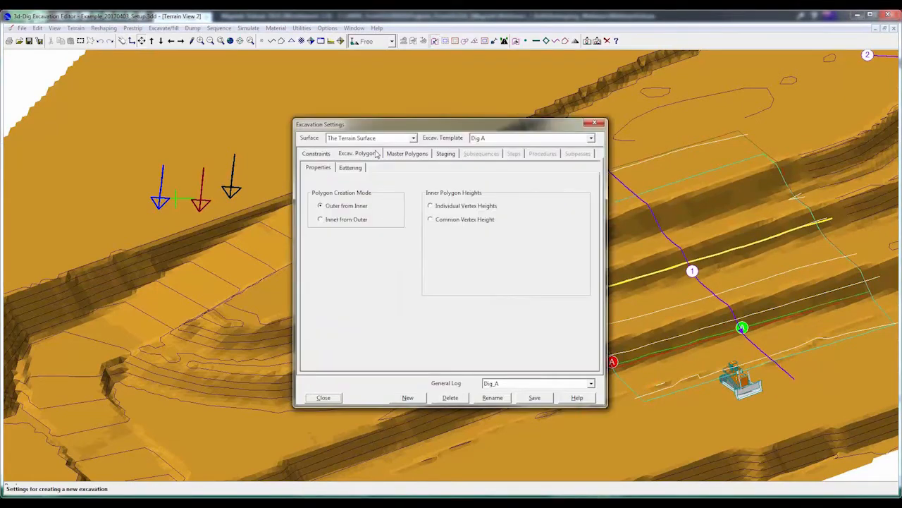
text(2)
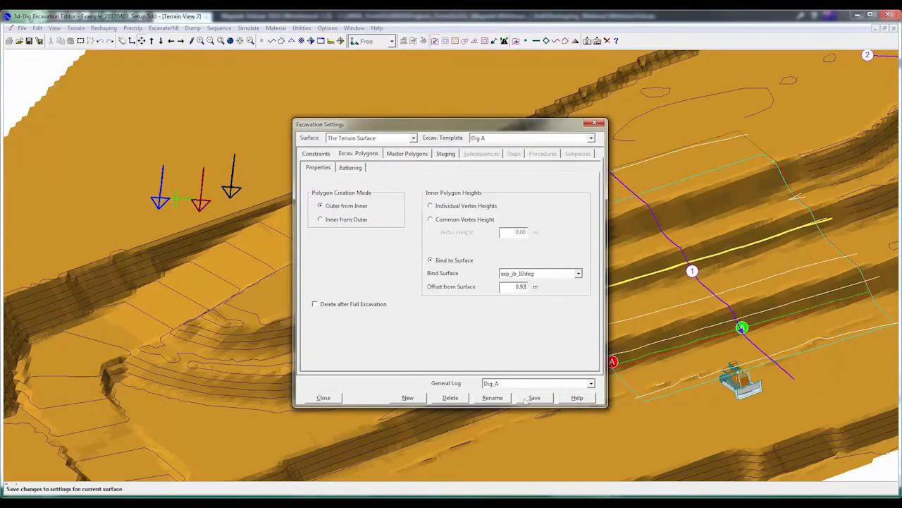
click(324, 398)
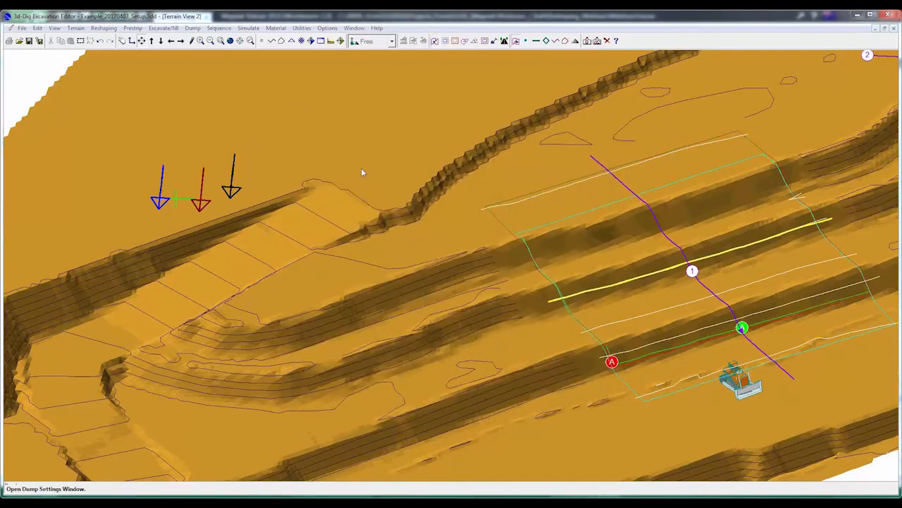
Step: Set the exp_jb_10deg surface offset in the Dump A template's constraints to 0.92 m
scroll(575, 243, down, 1)
double_click(557, 231)
key(BackSpace)
key(BackSpace)
text(92)
key(Return)
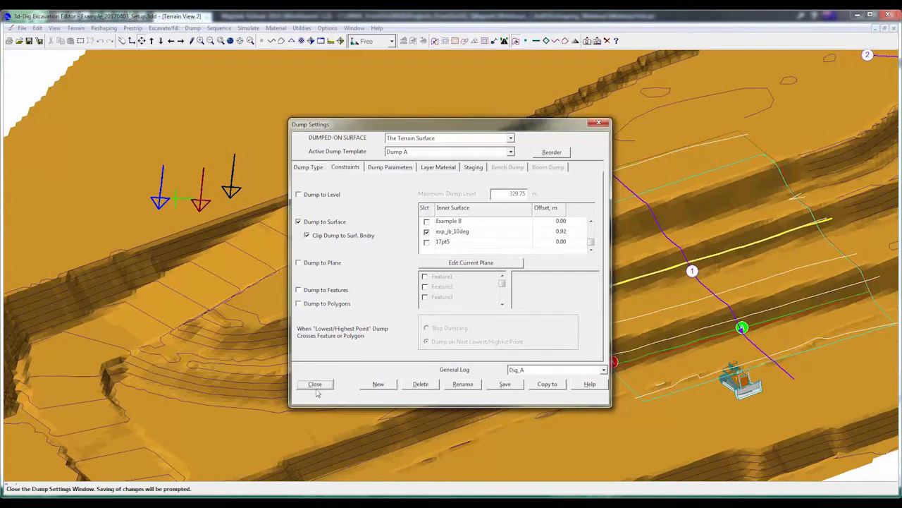
click(315, 388)
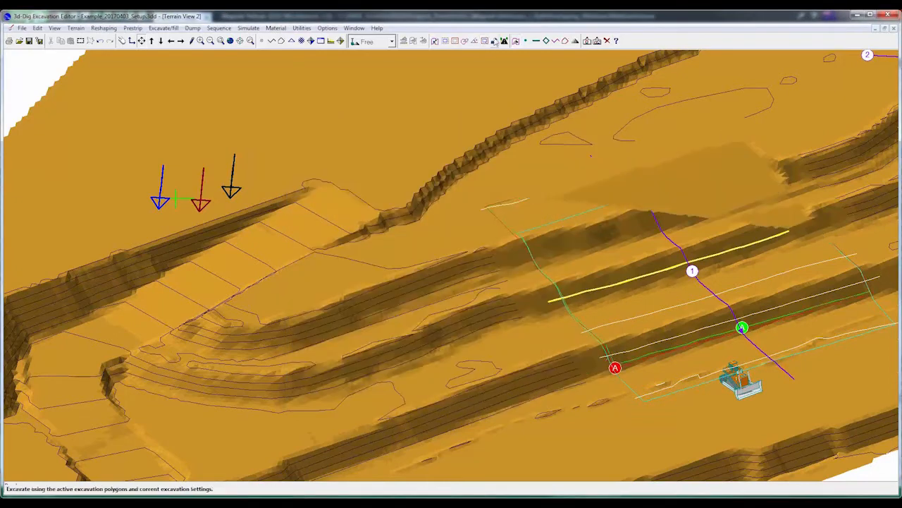
Step: Run the Dig A excavation and Dump A area dump, and check the cut and fill balance in the general log
click(495, 40)
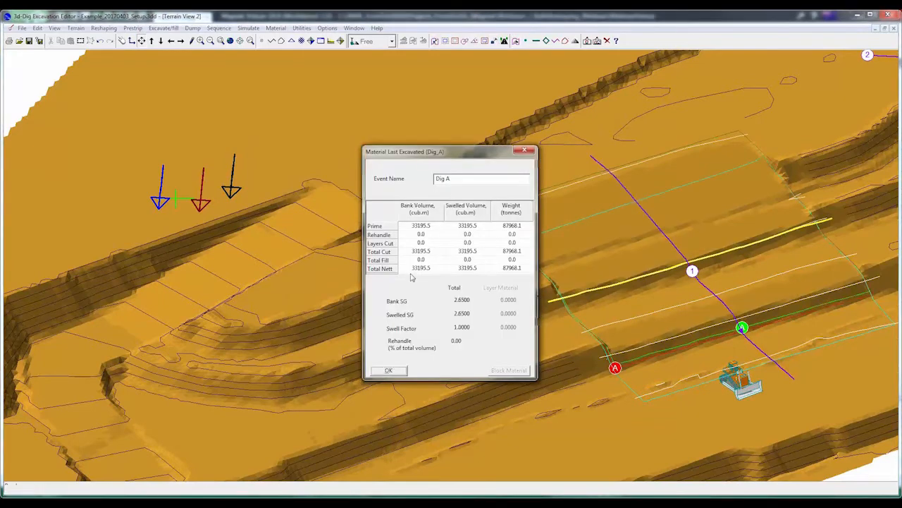
key(Return)
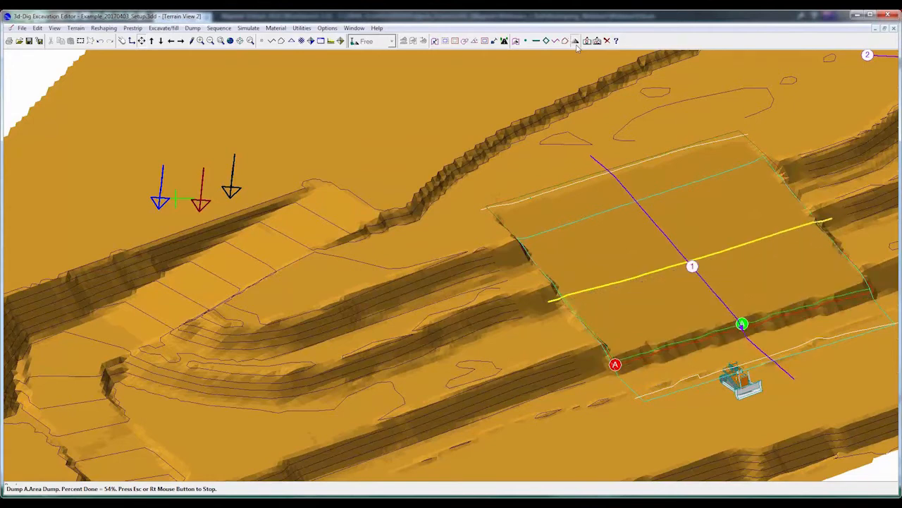
click(452, 284)
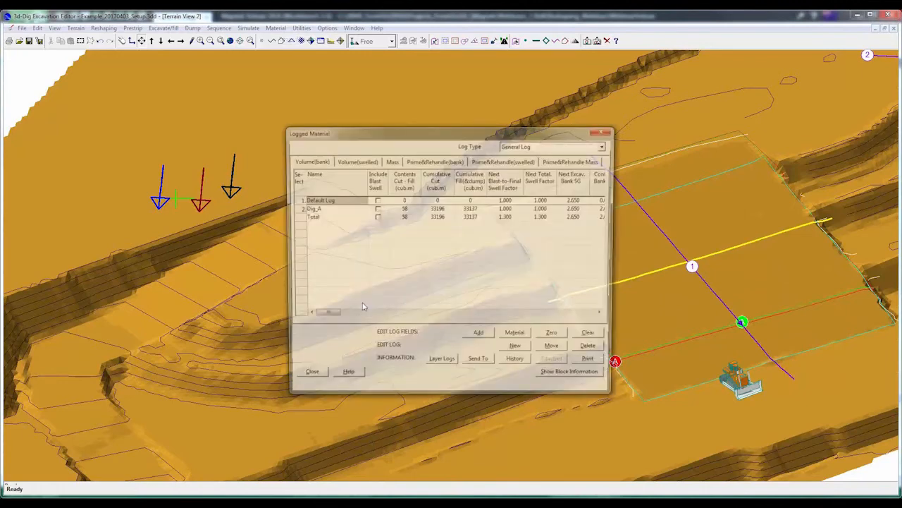
click(308, 378)
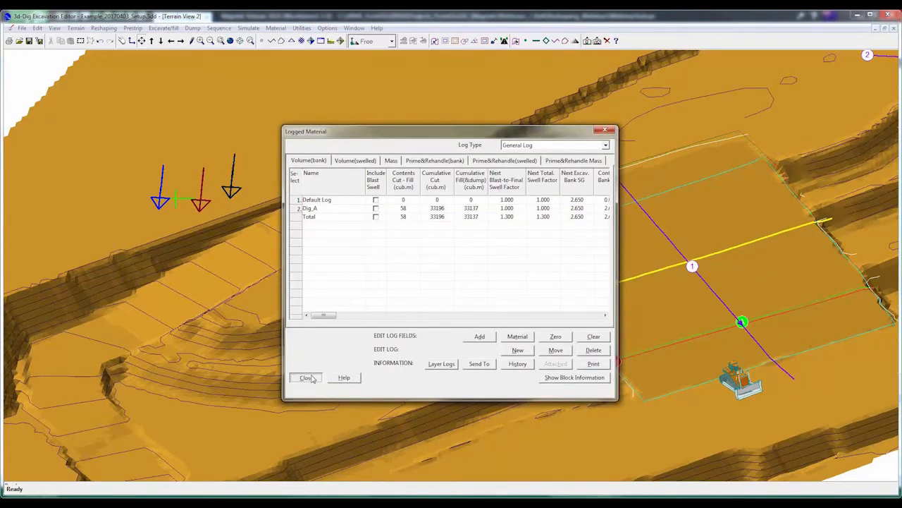
Step: Copy the reshaped terrain to a new inner surface named EX_C
click(75, 28)
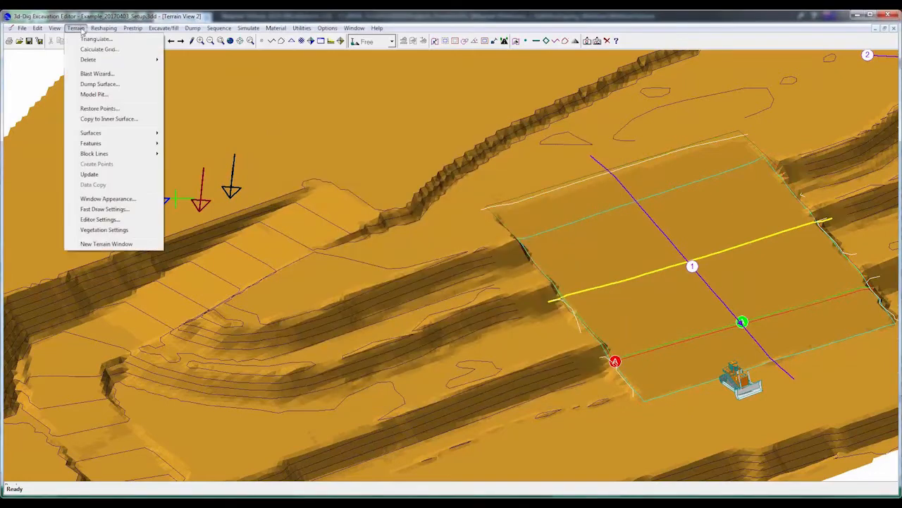
click(138, 120)
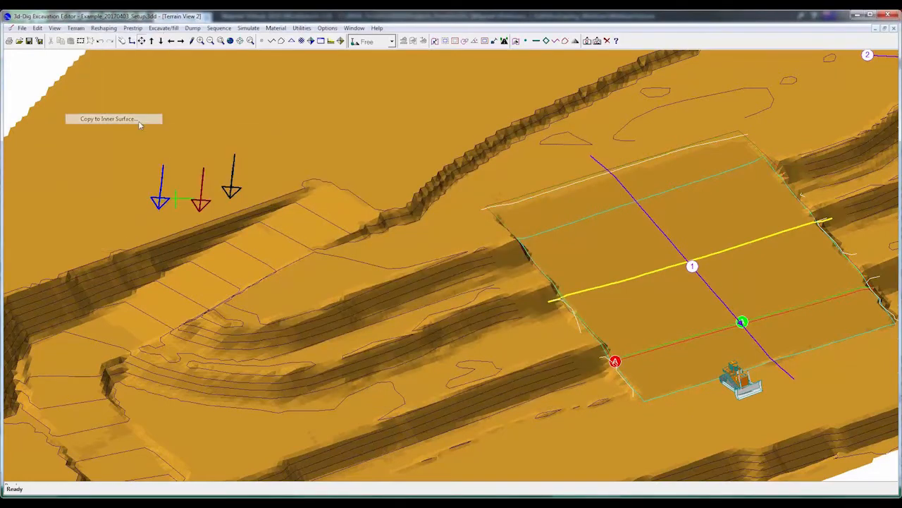
click(523, 227)
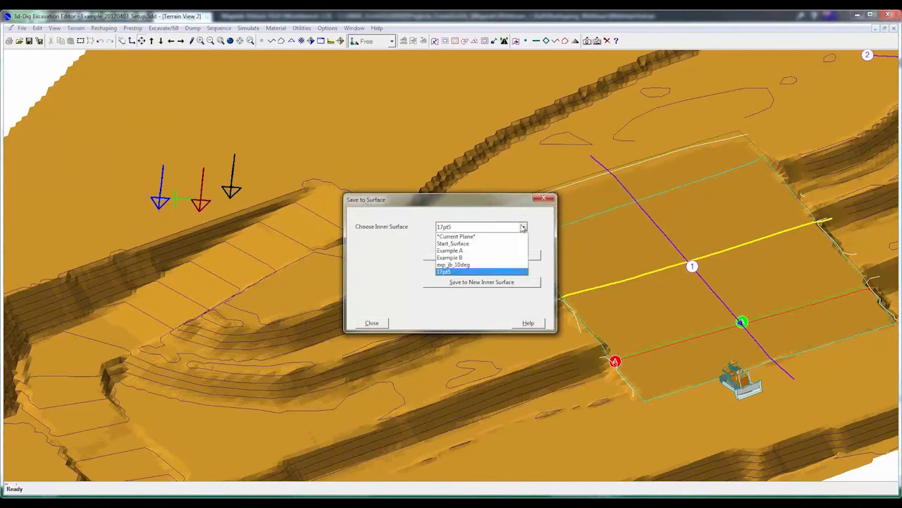
click(479, 215)
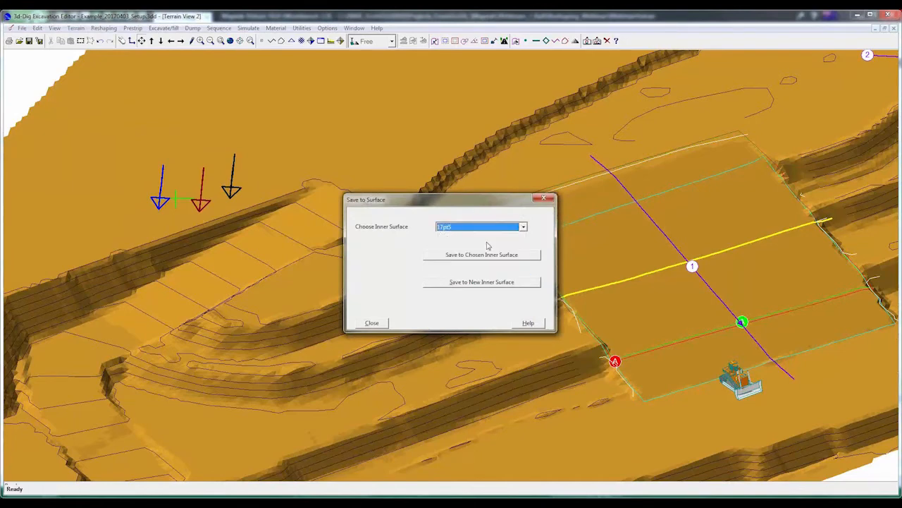
click(484, 282)
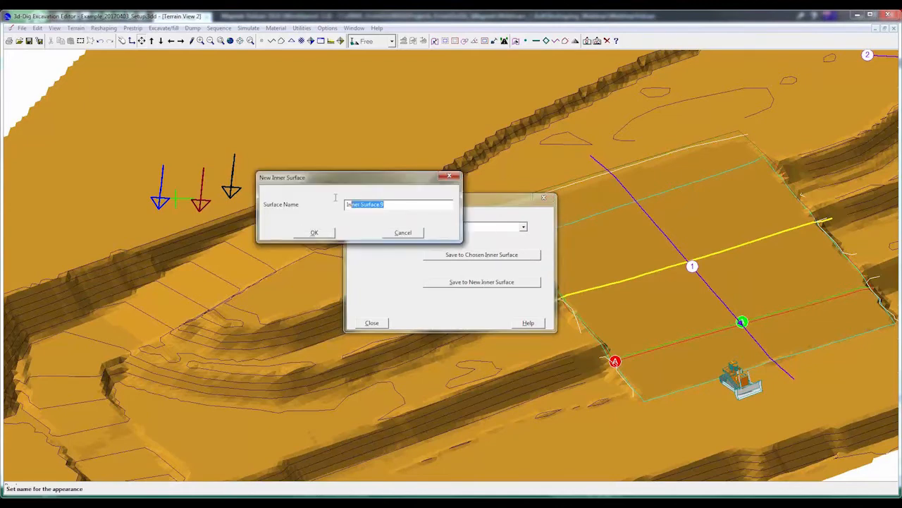
text(EX)
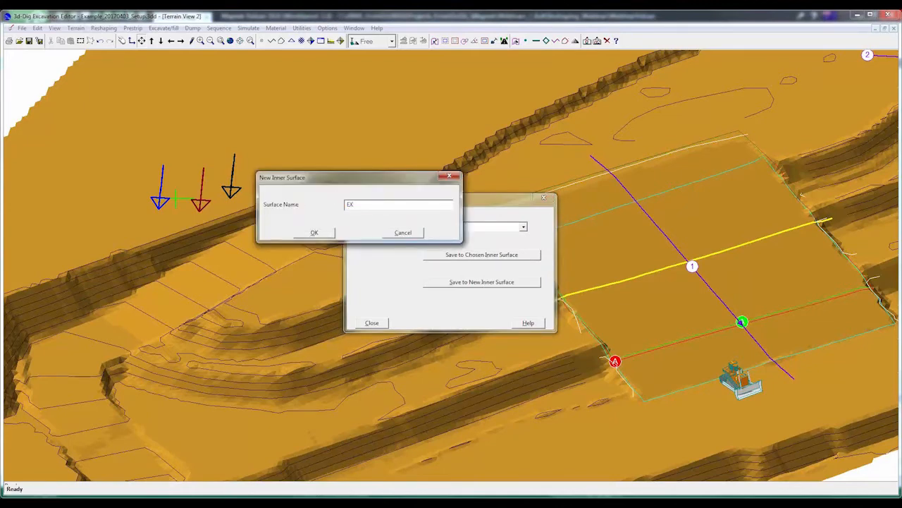
text(_C)
click(313, 233)
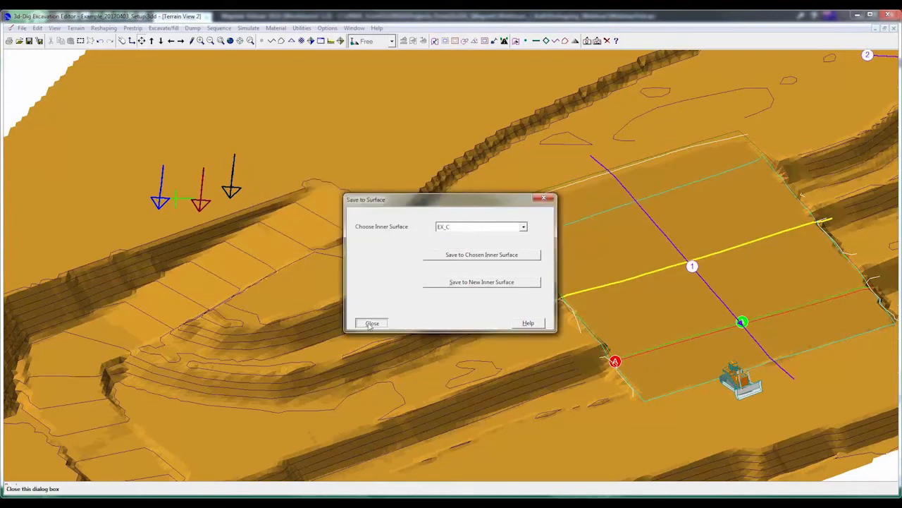
click(371, 323)
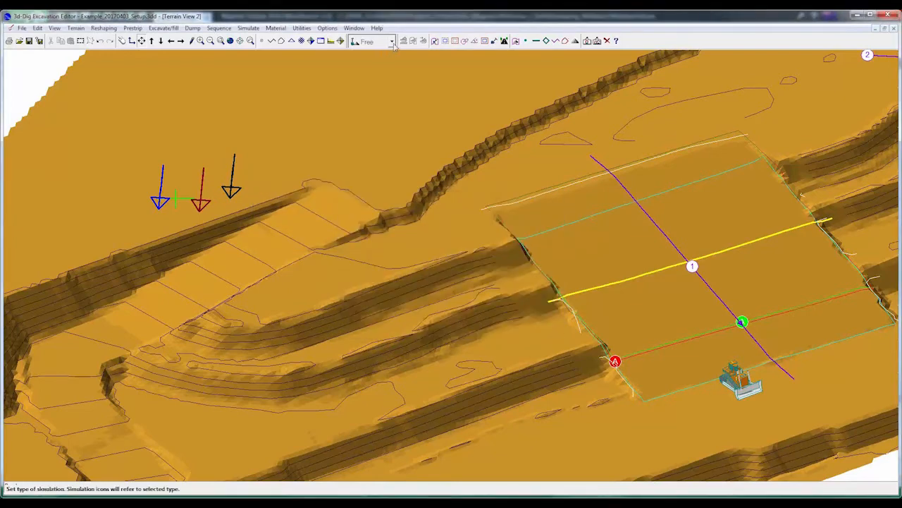
Step: Make Transport Analysis C the active transport analysis template and save it with the region polygon displayed
click(181, 42)
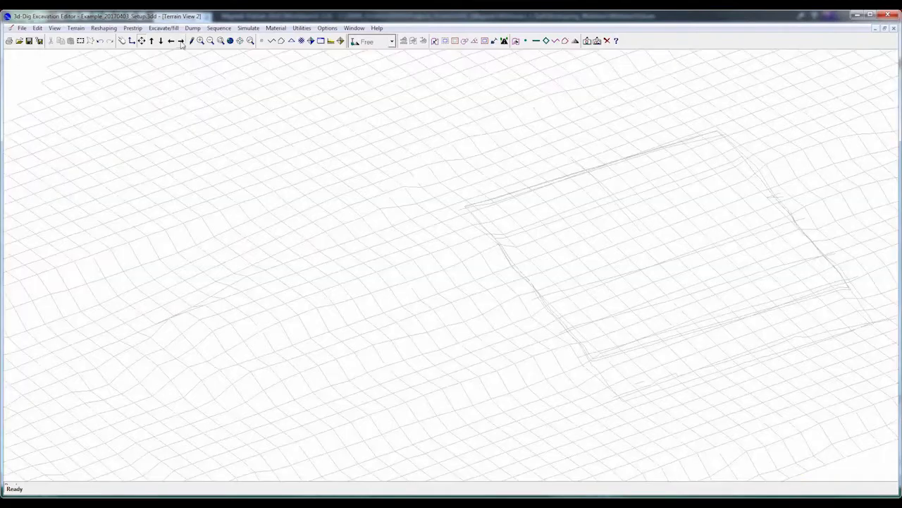
click(181, 42)
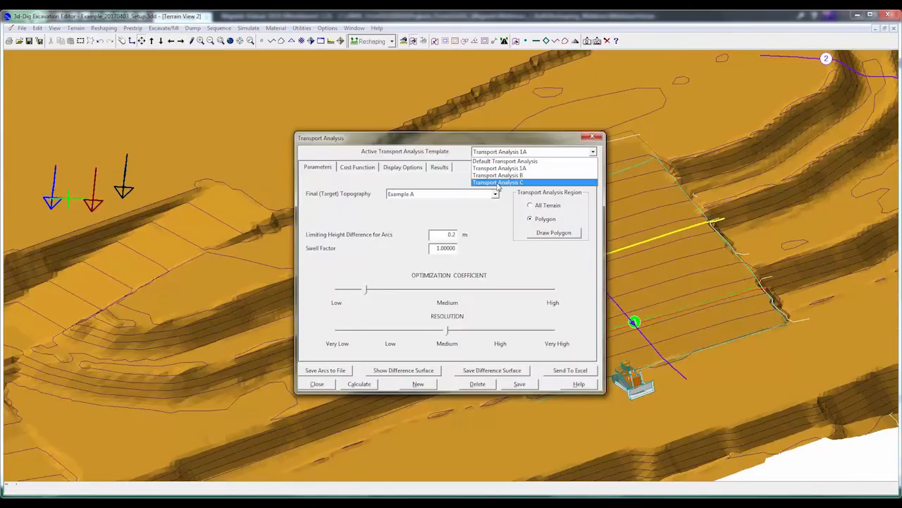
click(399, 167)
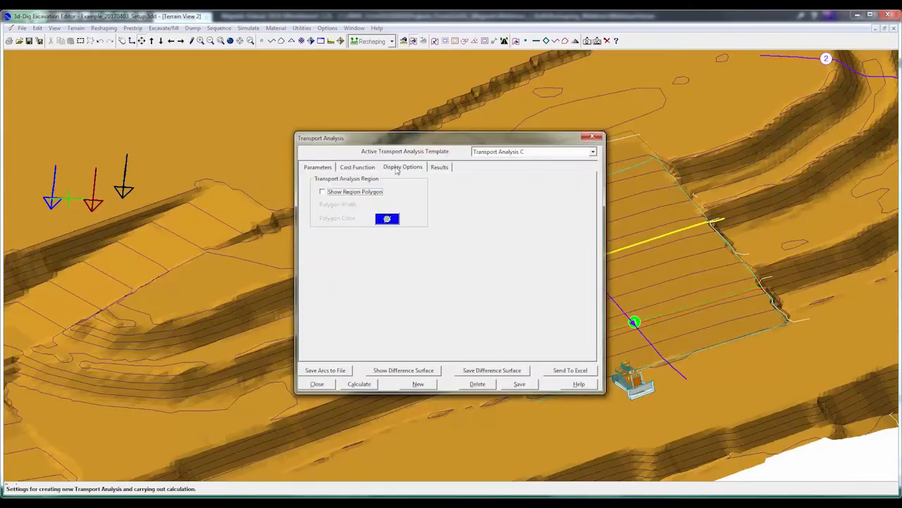
click(520, 384)
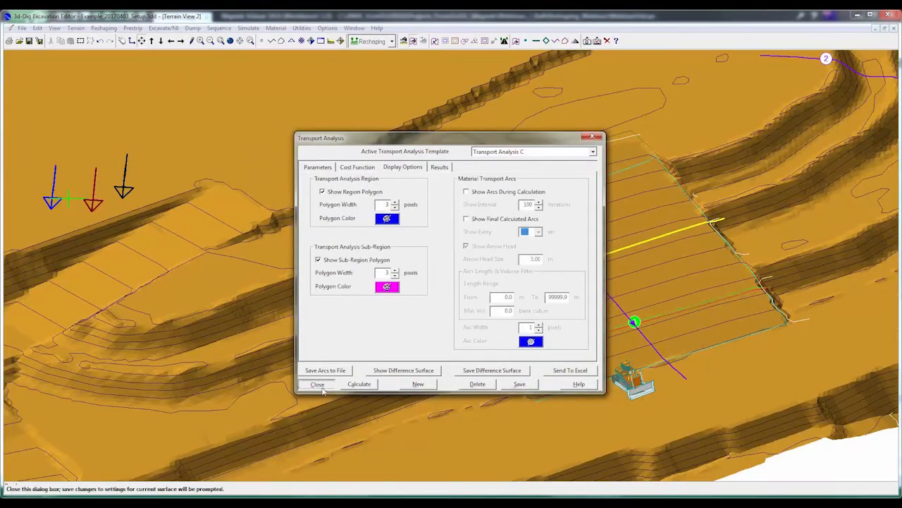
click(318, 384)
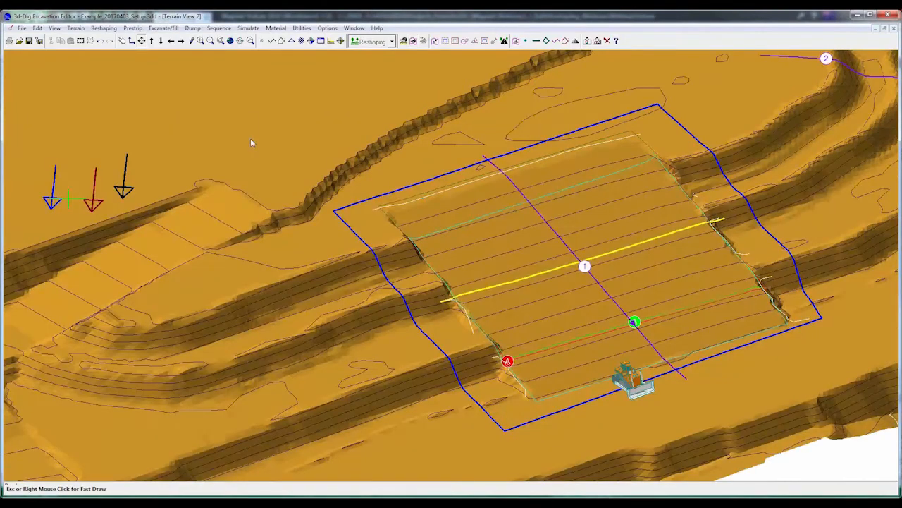
Step: Apply the saved restore point to the terrain, including its material logs
click(75, 28)
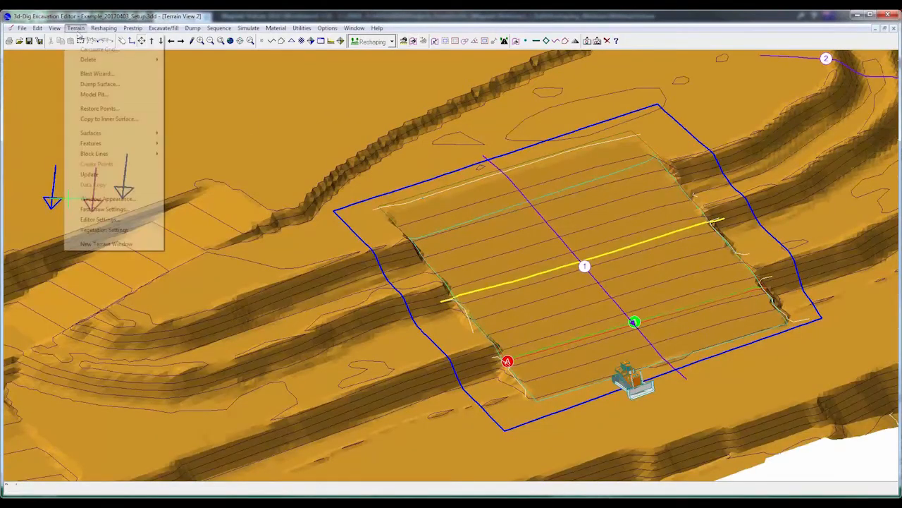
click(444, 304)
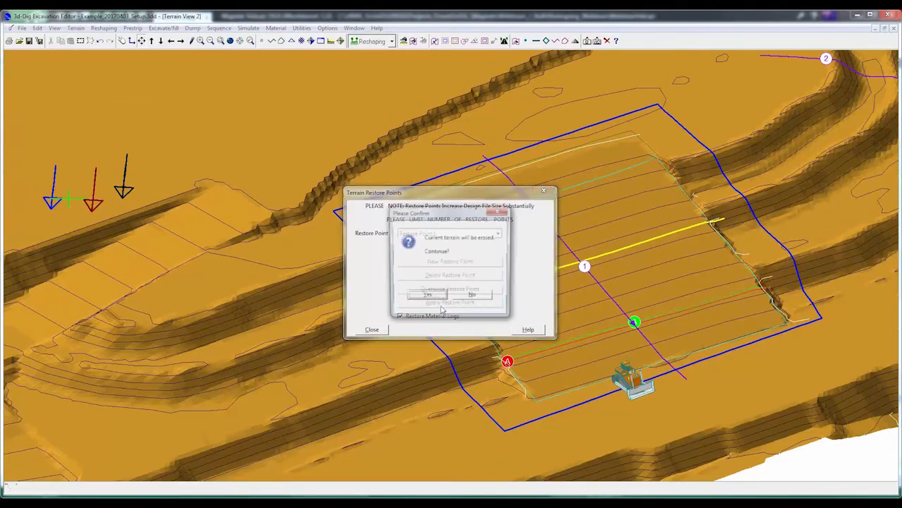
click(426, 296)
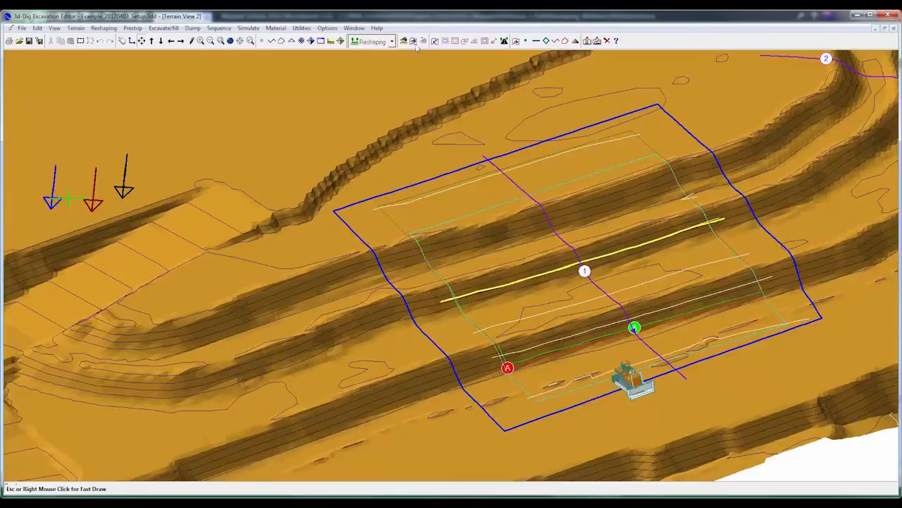
Step: Calculate Transport Analysis C with final calculated arcs displayed, and send the results to Excel with a 10 m distance step
click(404, 176)
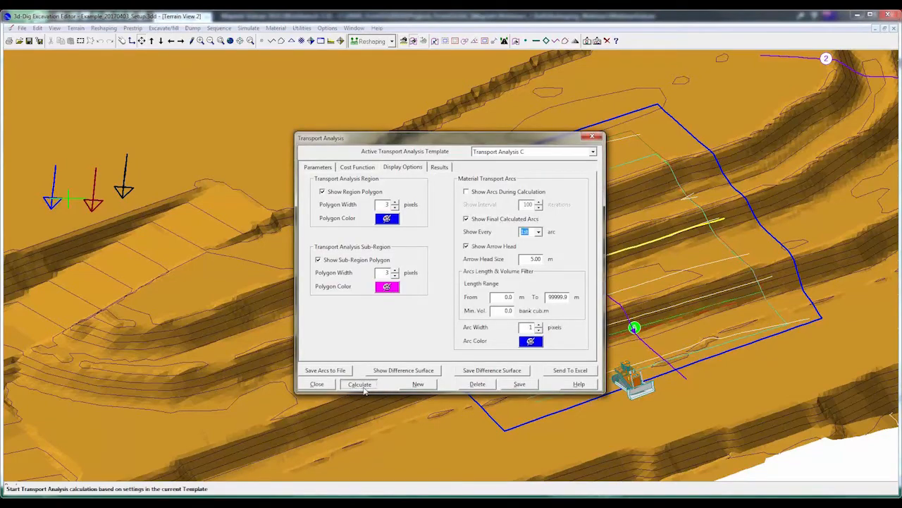
click(361, 387)
scroll(461, 242, up, 5)
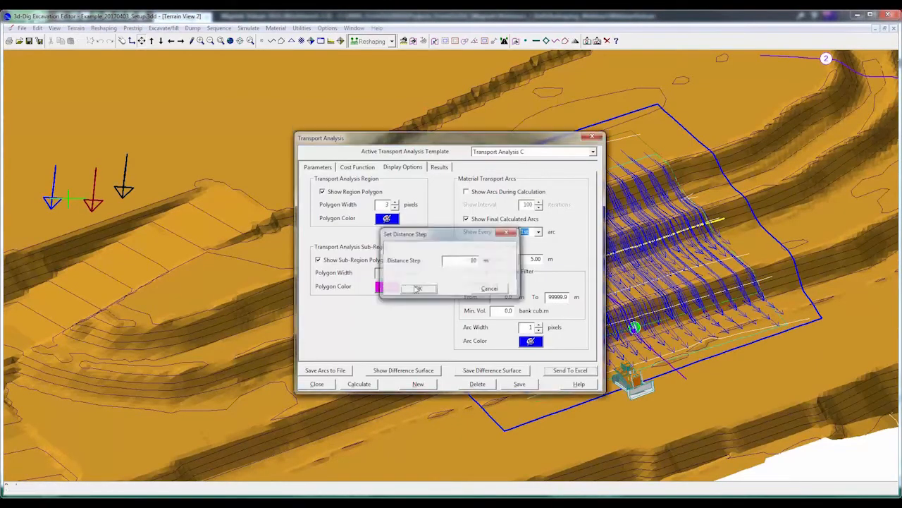
Step: Switch to Excel's Book3 and copy the Transport Analysis C results, including the centroids and distance-volume table
mouse_move(212, 504)
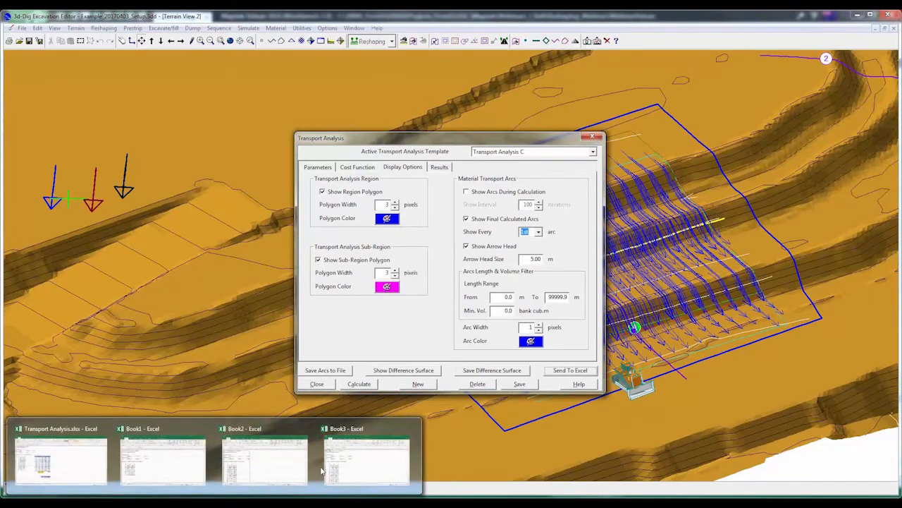
click(322, 469)
drag(121, 159, 278, 365)
key(ctrl+c)
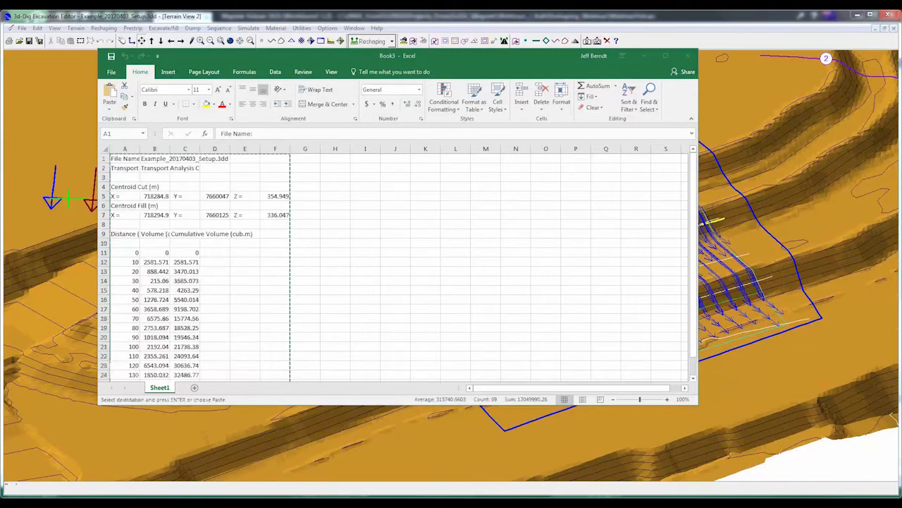
Step: Paste the results at A1 of the Example C_10deg sheet in Transport Analysis.xlsx and check the cost per hectare
mouse_move(89, 480)
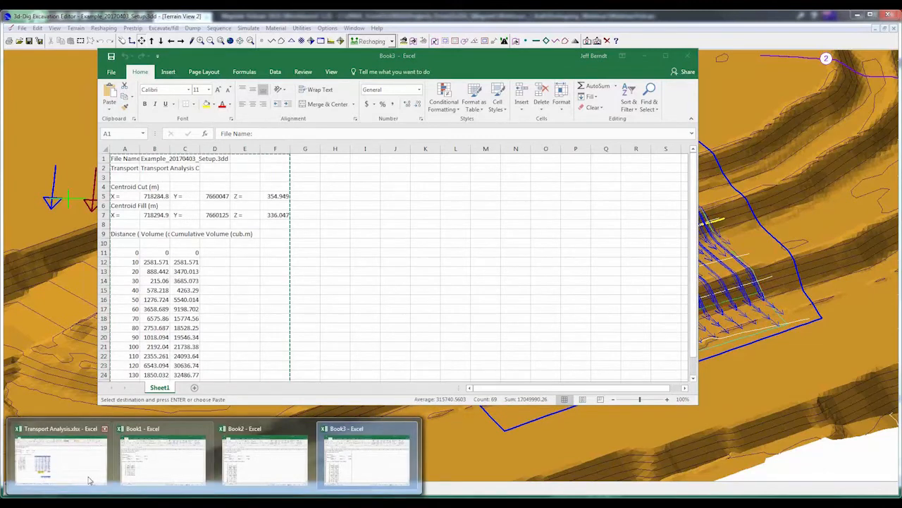
click(61, 458)
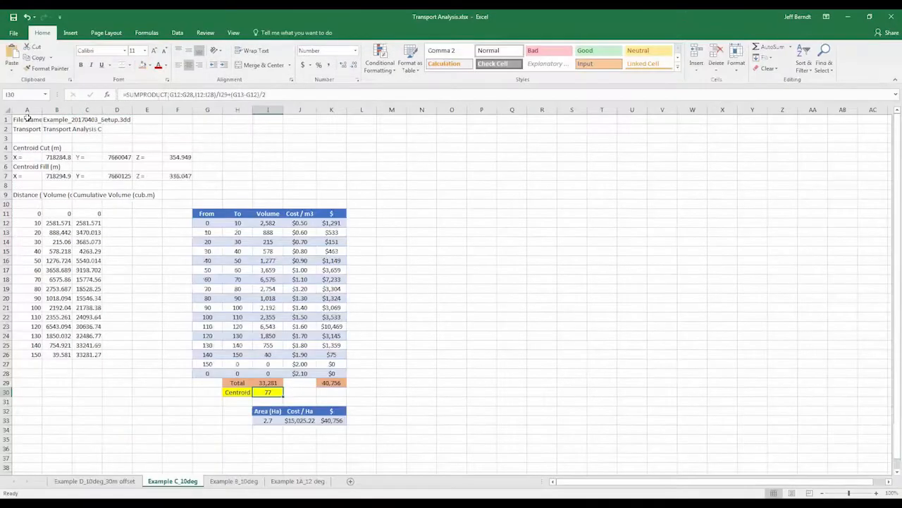
click(27, 119)
key(ctrl+v)
click(298, 420)
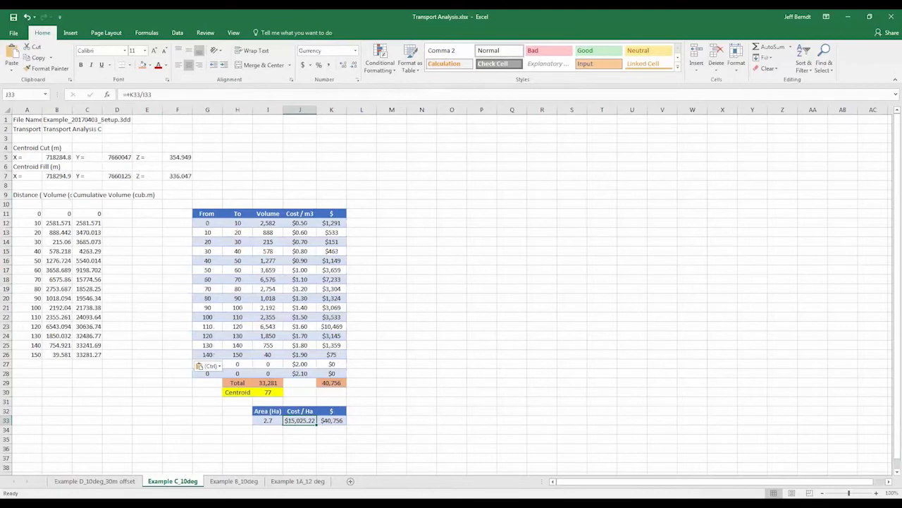
Step: Switch back to the Transport Analysis settings in 3d-Dig
key(alt+Tab)
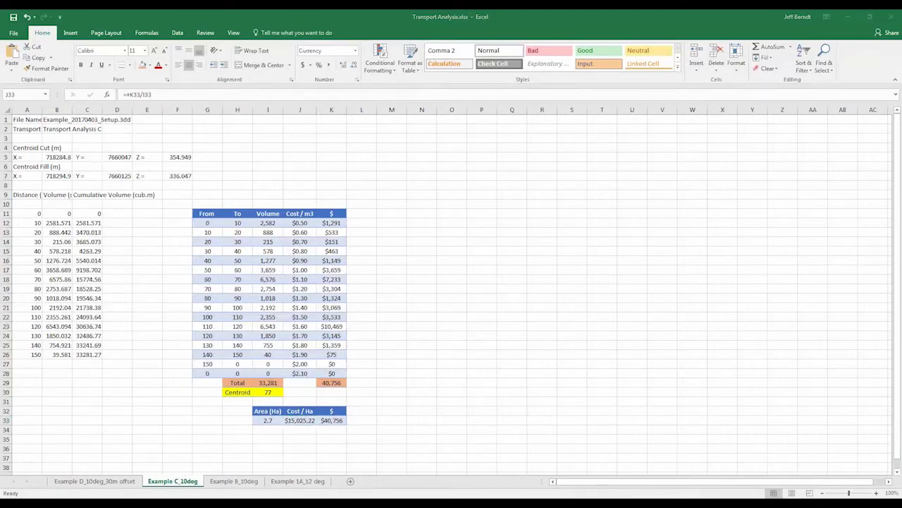
mouse_move(292, 502)
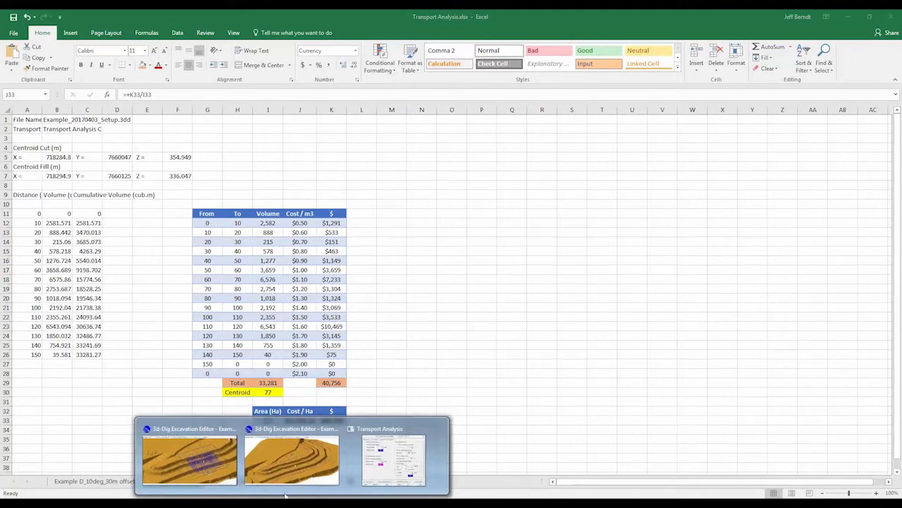
click(392, 459)
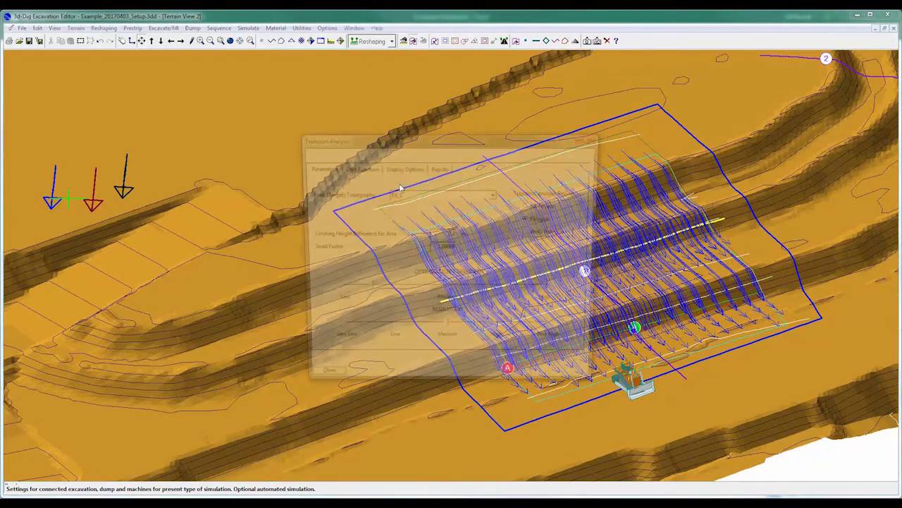
Step: Hide the final calculated arcs and the region polygon in Transport Analysis C's display options
click(404, 169)
click(466, 218)
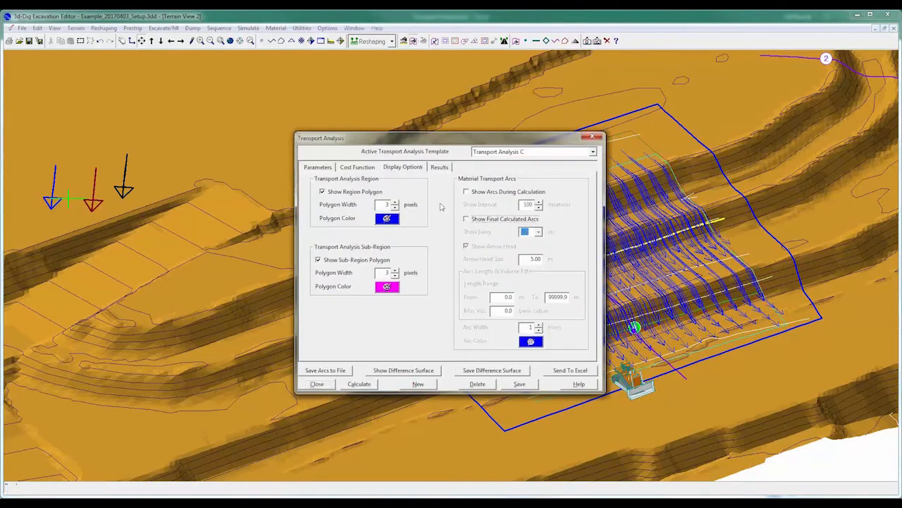
click(322, 191)
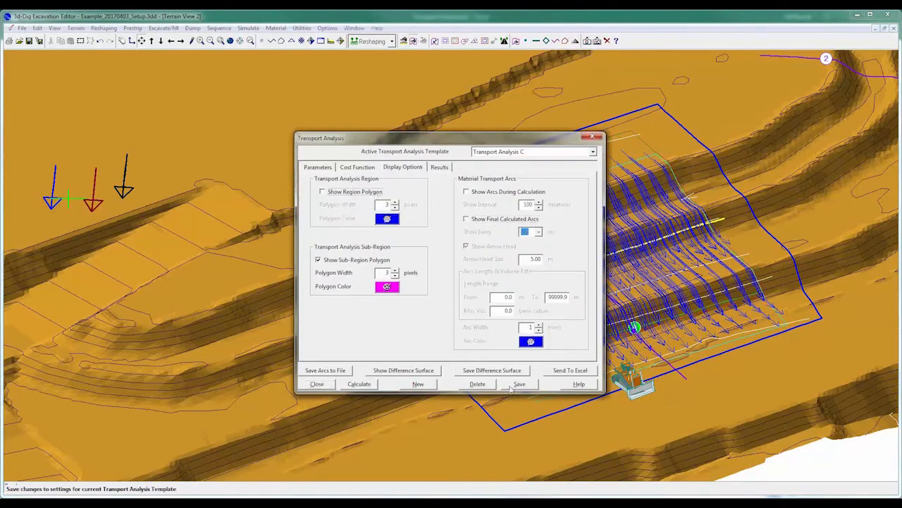
click(318, 387)
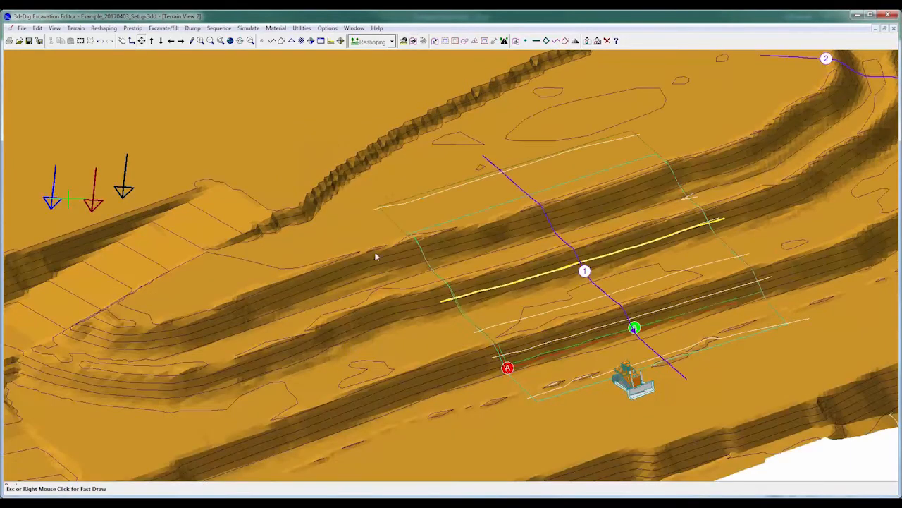
Step: Set the simulation type to Free, and excavate and dump the reshaping area with the active settings
click(391, 41)
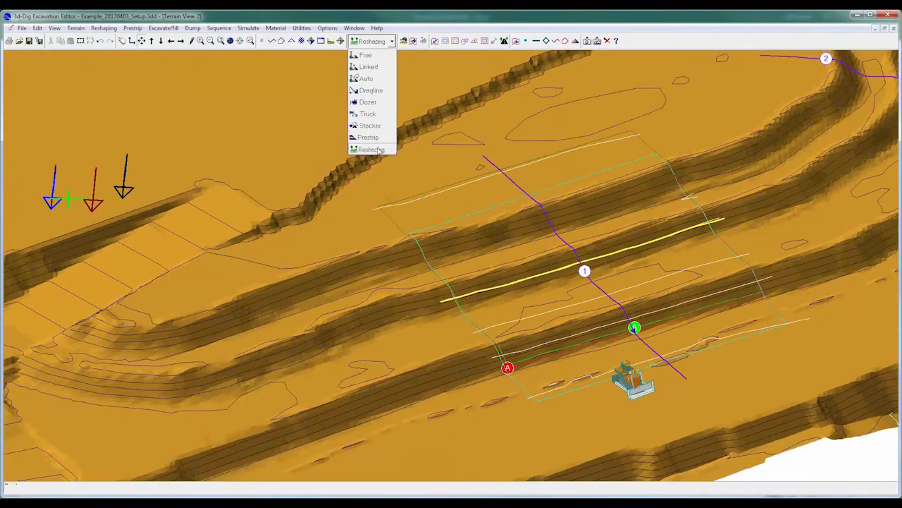
click(366, 55)
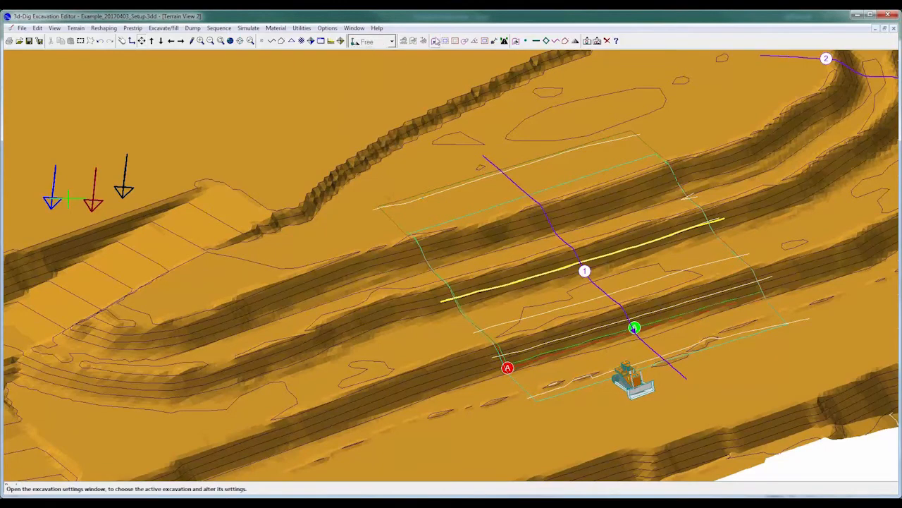
click(493, 40)
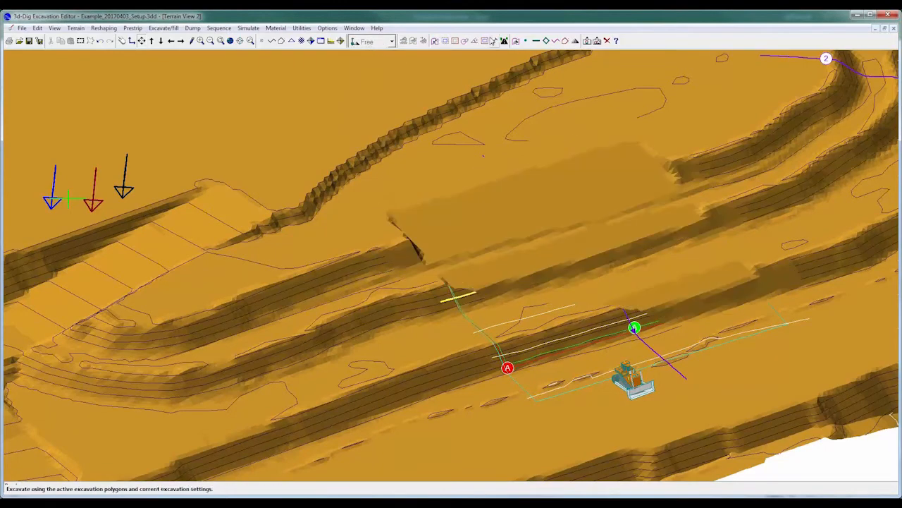
click(492, 41)
click(576, 41)
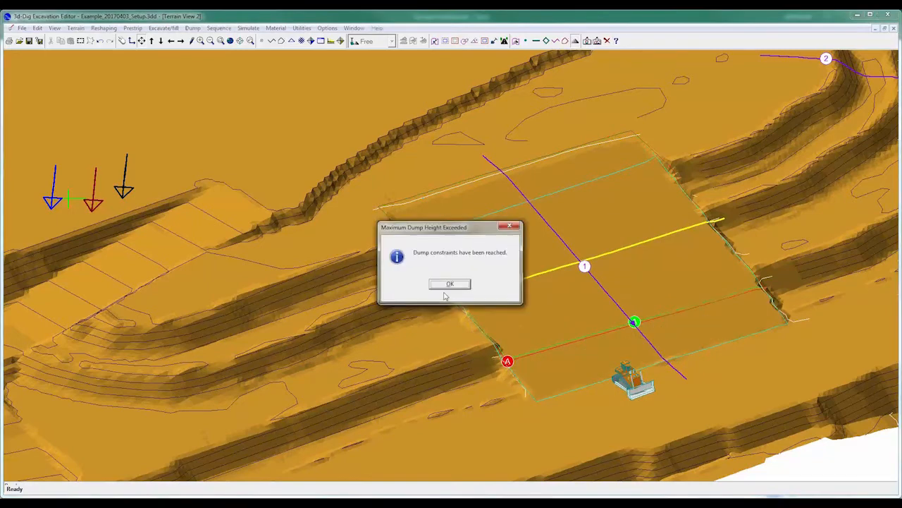
click(449, 285)
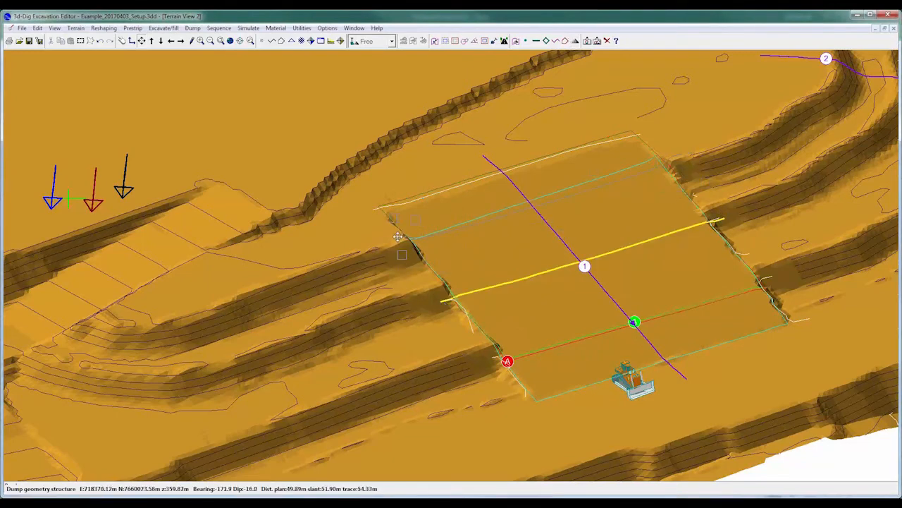
Step: Measure the offsets from the uppermost crest and the lowest toe to the outer limits of the reshaped area
click(399, 237)
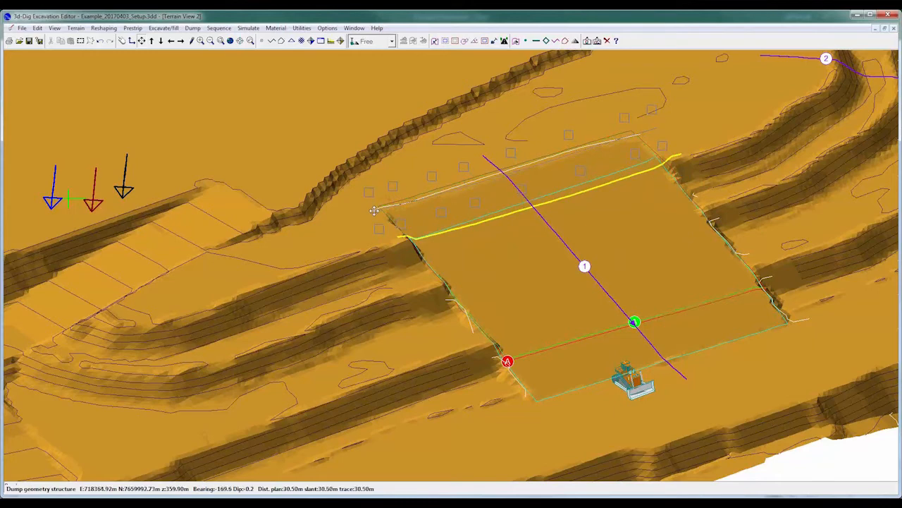
click(486, 379)
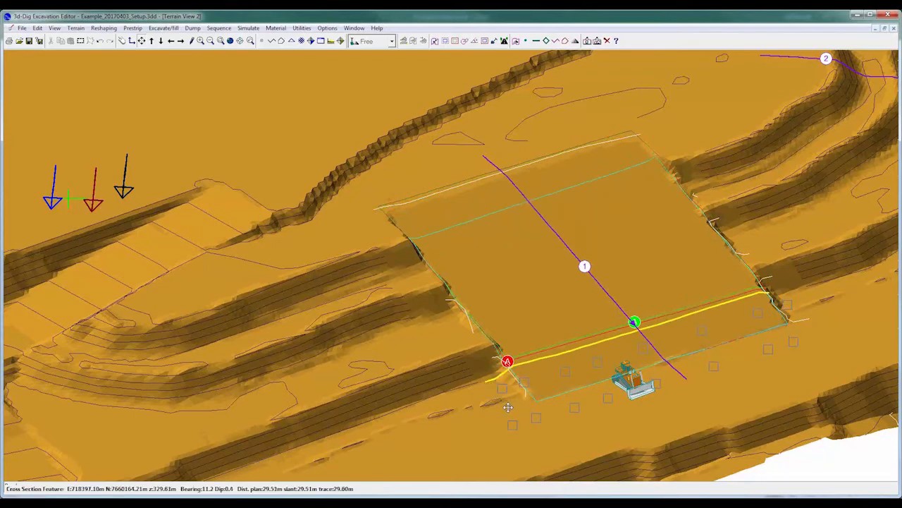
click(510, 406)
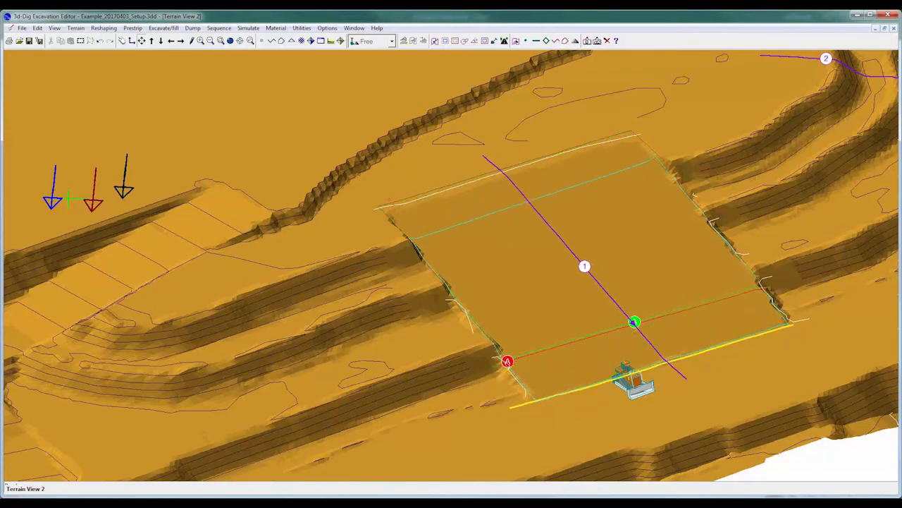
Step: Switch to Maptek Vulcan, load the CREST_TOE_30MOFFSET layer and remove the JB_SURF_10DEG layer from the view
mouse_move(292, 500)
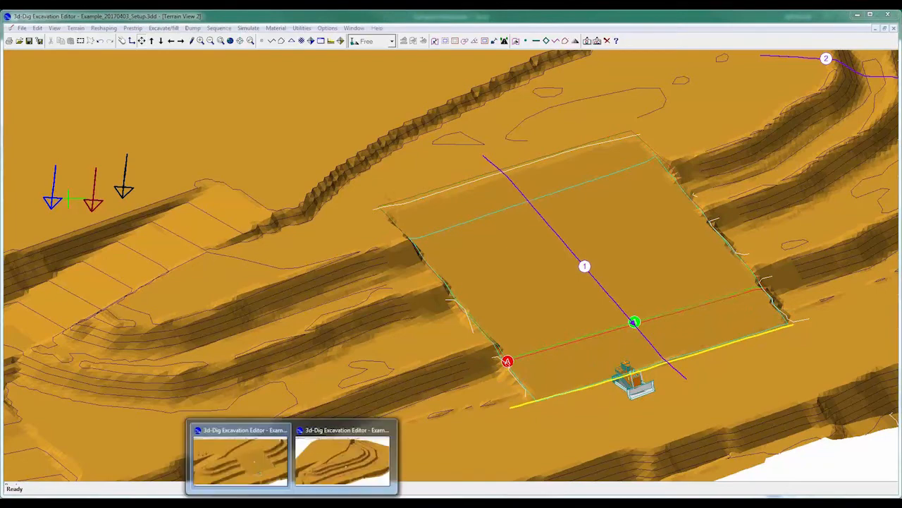
click(342, 460)
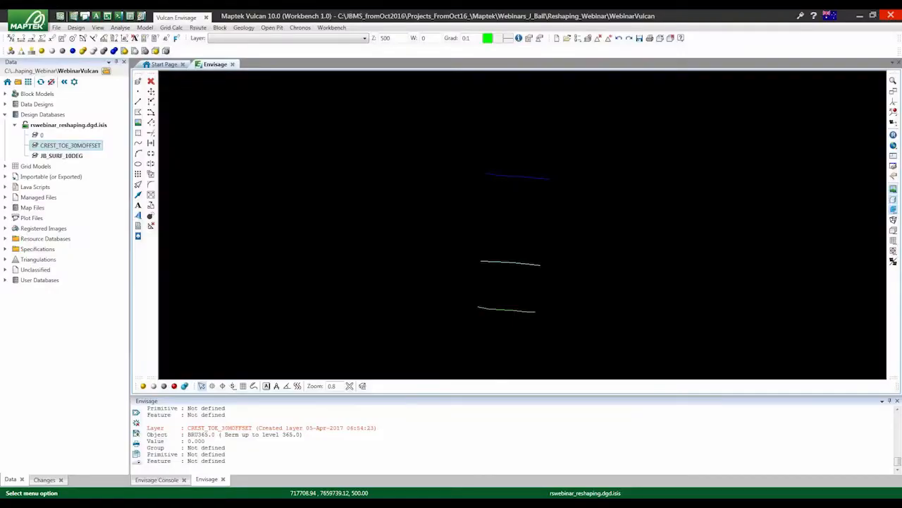
right_click(75, 146)
click(90, 158)
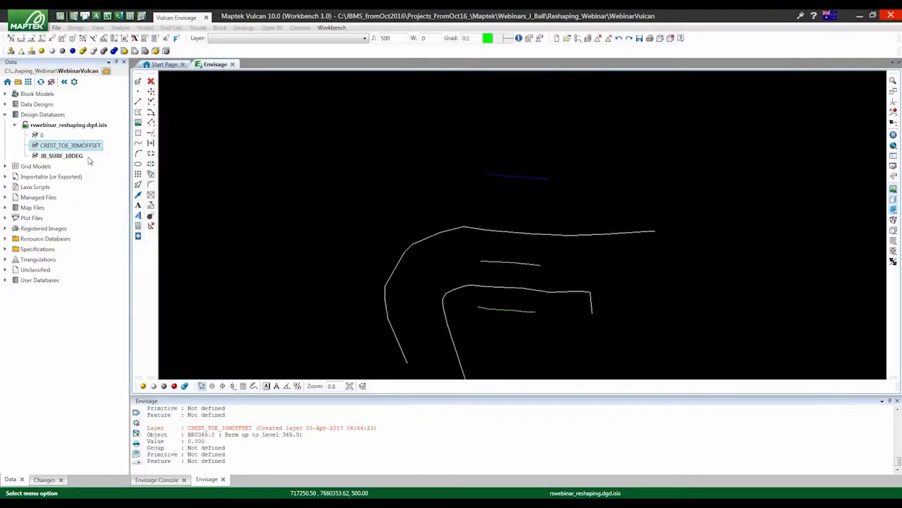
right_click(76, 155)
click(84, 240)
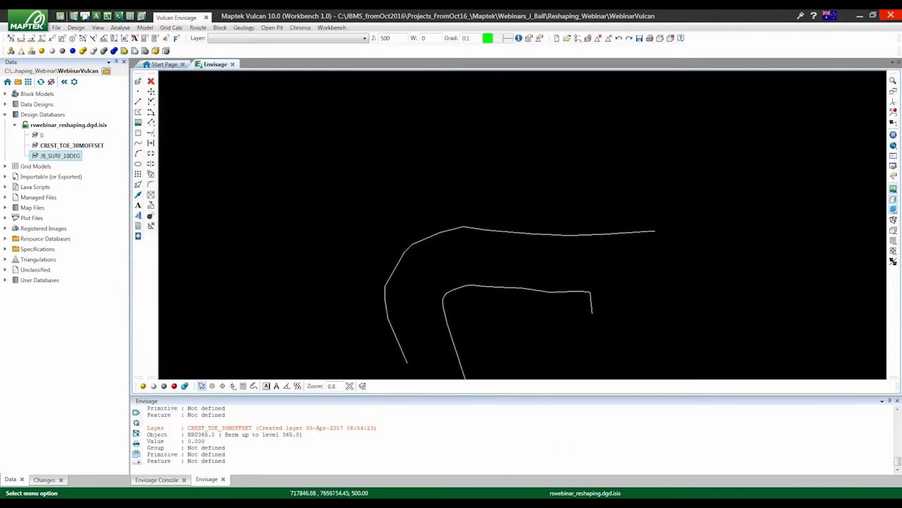
Step: Switch to the 3d-Dig project Example_20170403_Setup_30m offset and place the cursor at points along the upper bench and behind it
mouse_move(293, 504)
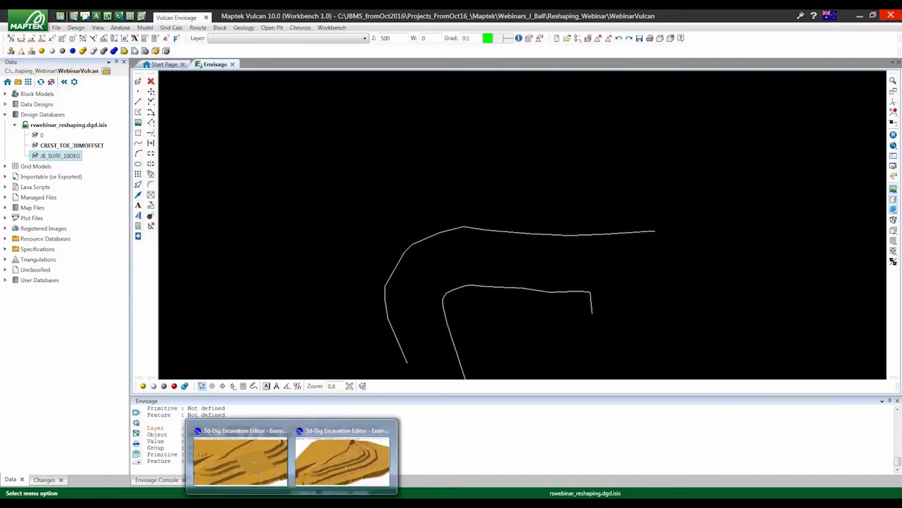
click(317, 466)
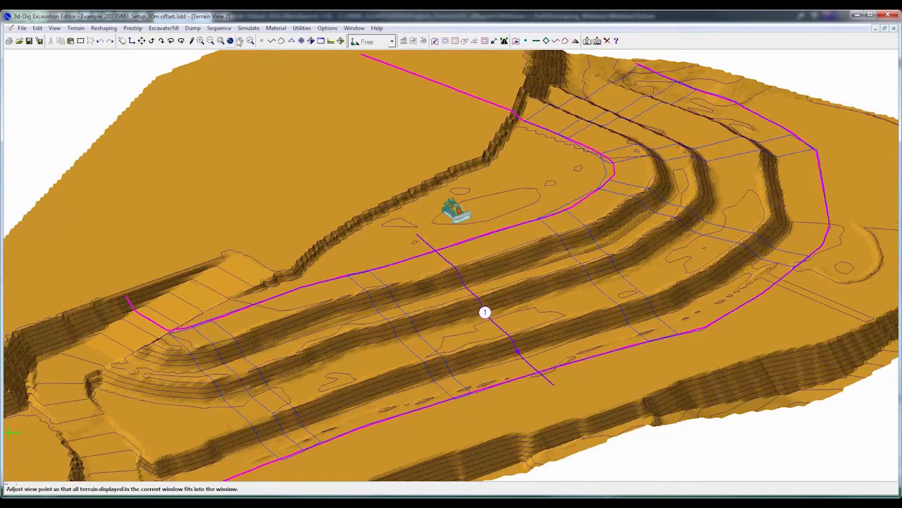
click(240, 42)
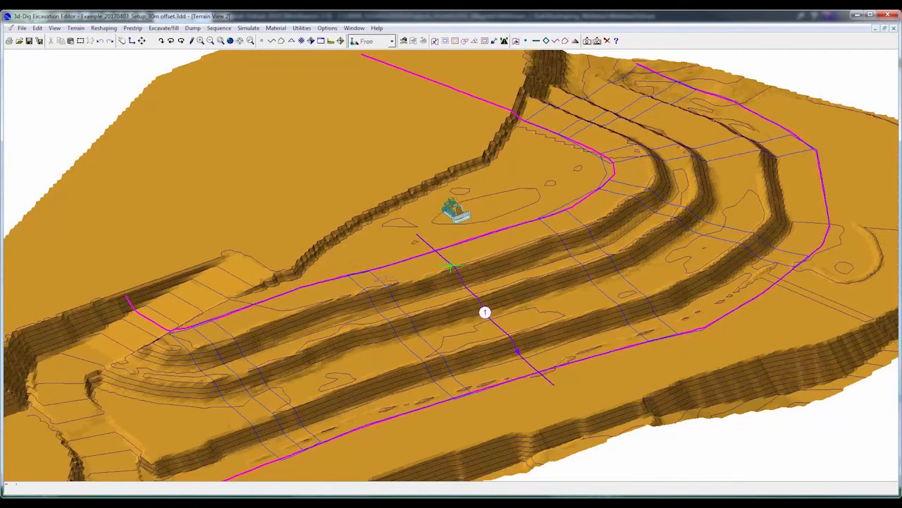
click(205, 337)
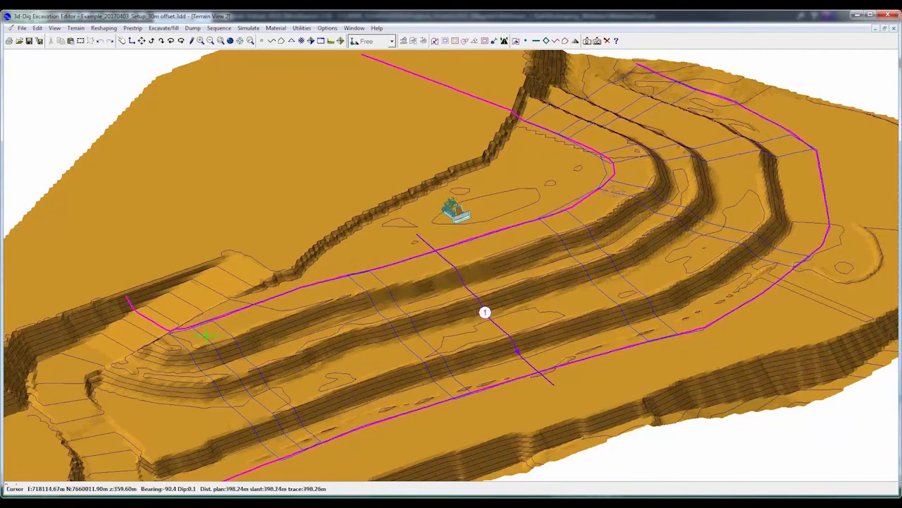
click(638, 174)
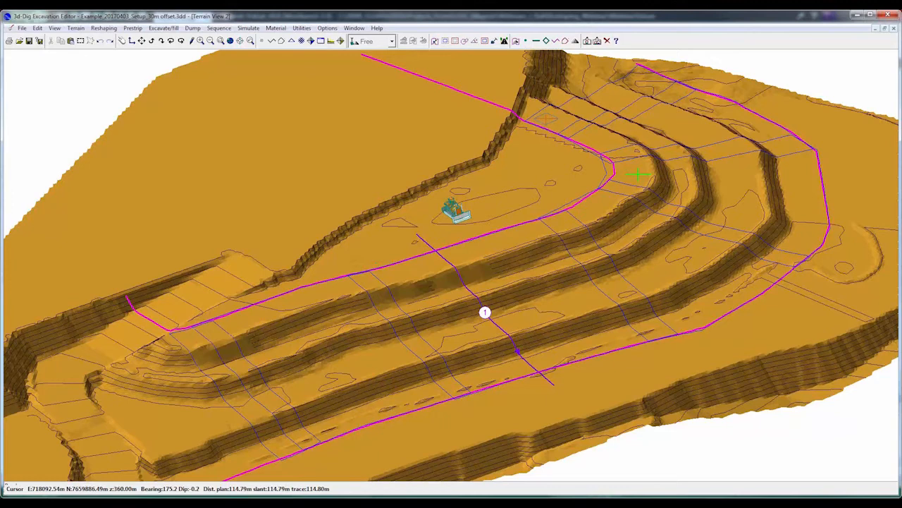
click(433, 125)
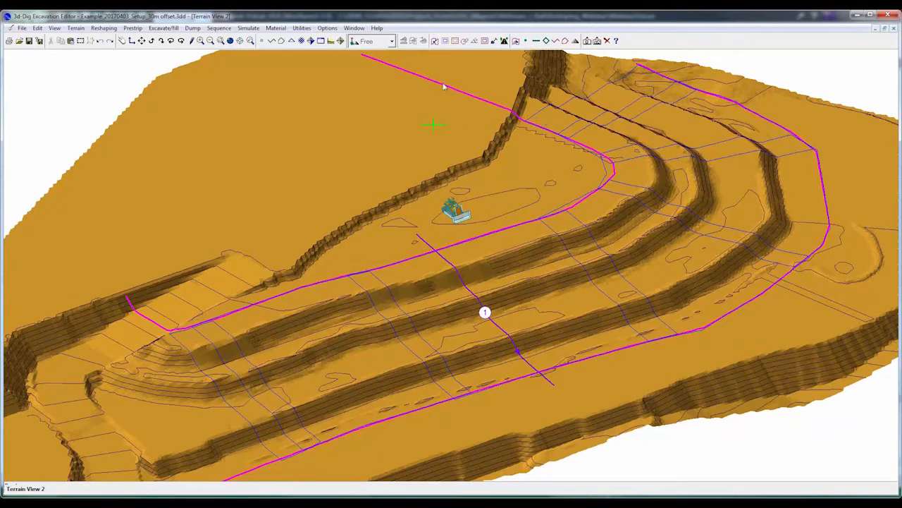
Step: Undo the last excavation to bring back the reshaped surface between the 30 m offset lines
click(100, 43)
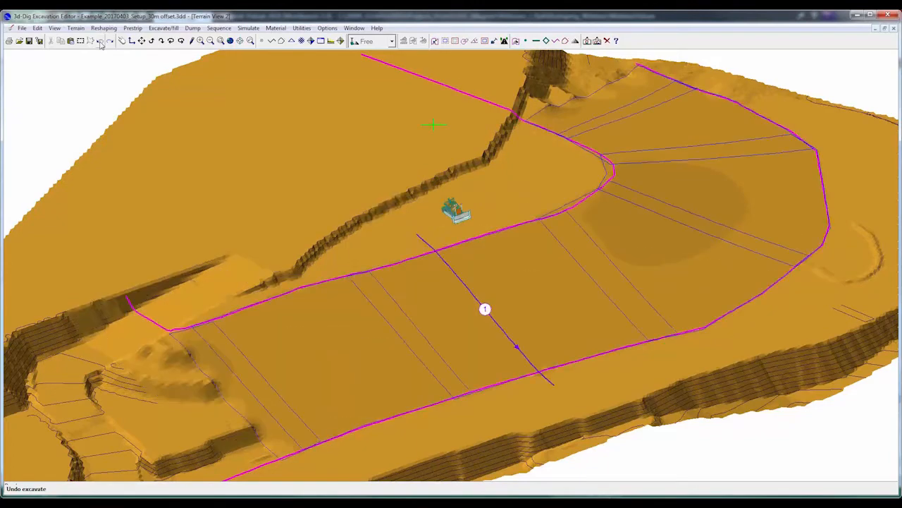
click(192, 42)
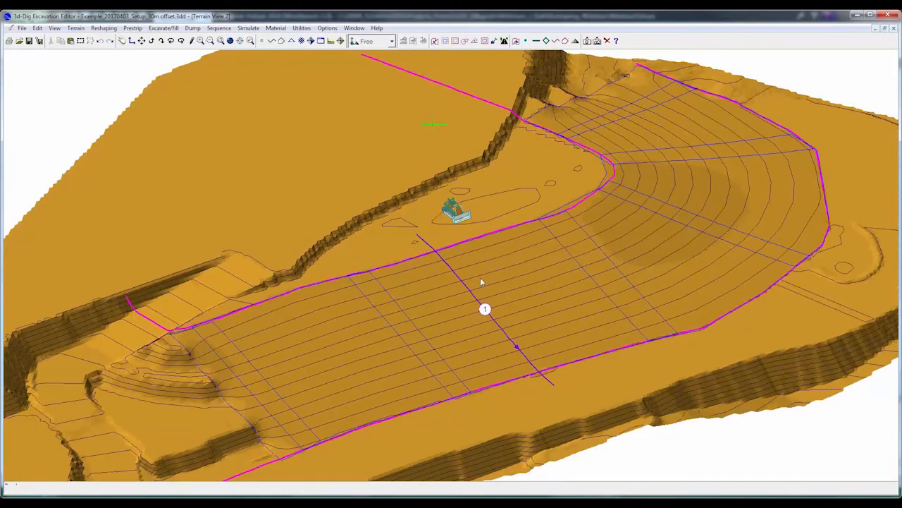
Step: Redo the excavation and check the cut, fill and net volumes of the material last excavated for Dig A
click(110, 41)
click(110, 41)
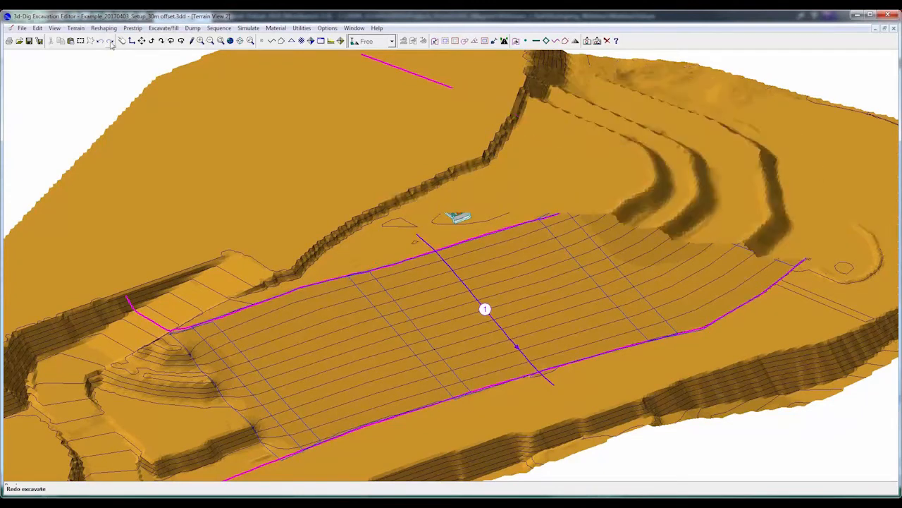
click(110, 42)
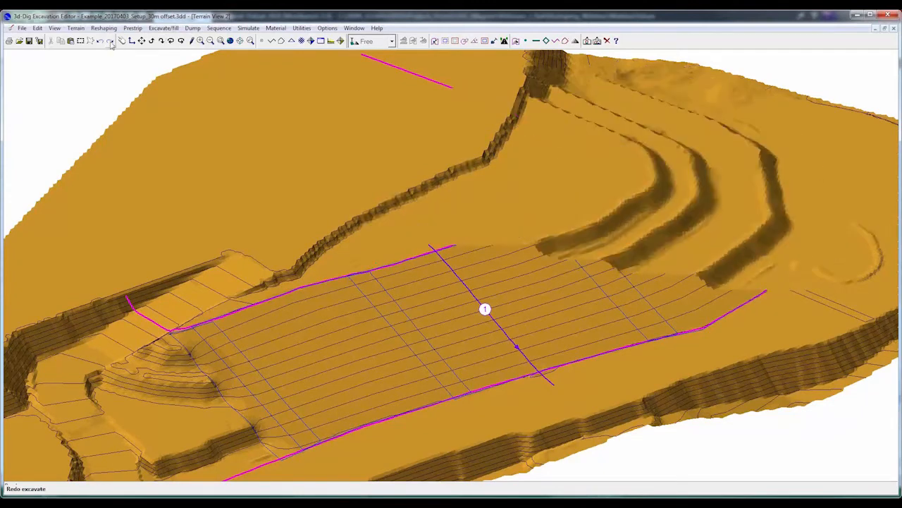
click(110, 42)
click(100, 42)
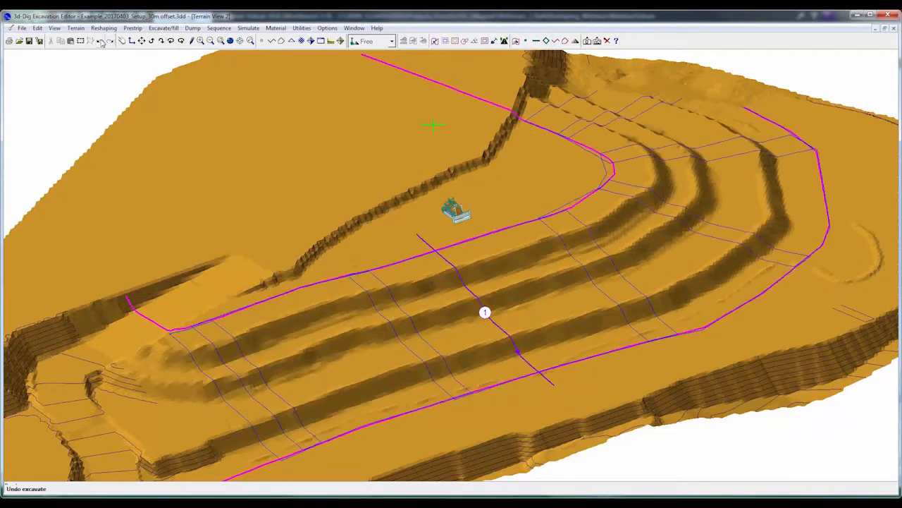
click(494, 41)
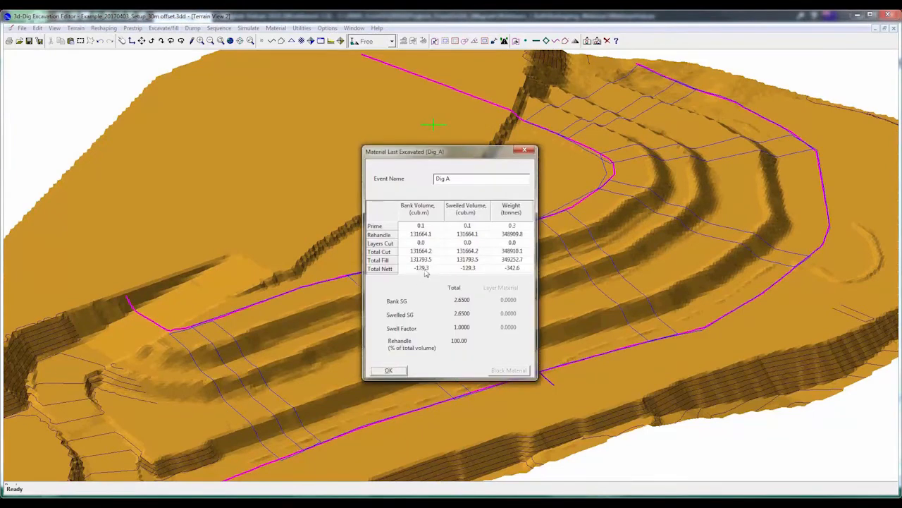
click(388, 374)
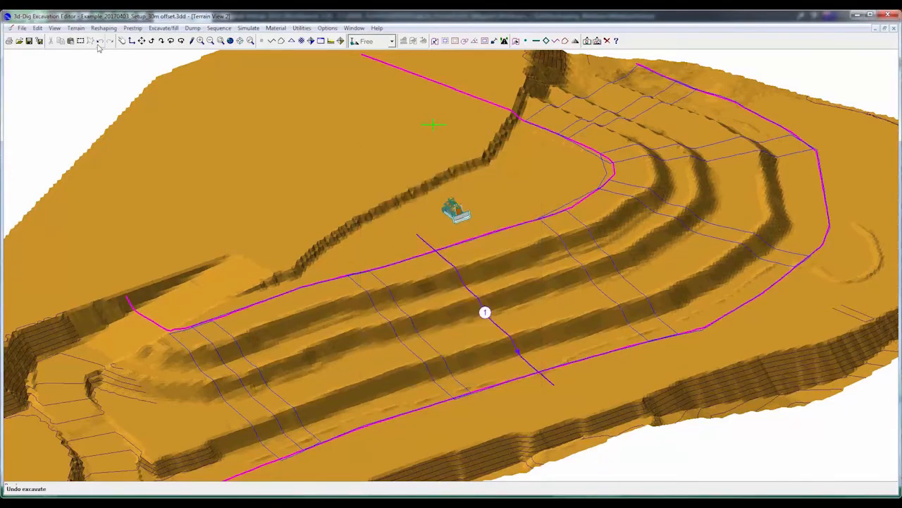
Step: Undo the excavation again and display the reshaped surface's slope angles in Terrain View 1
click(101, 40)
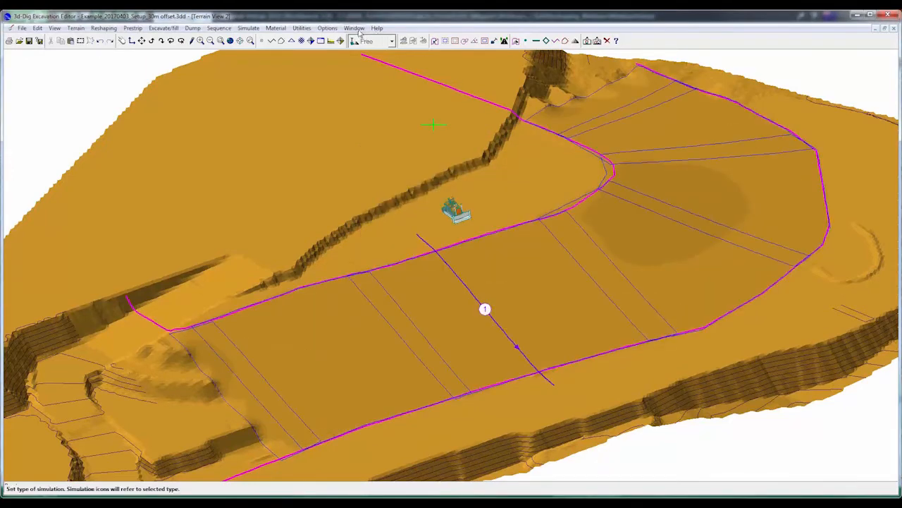
click(354, 28)
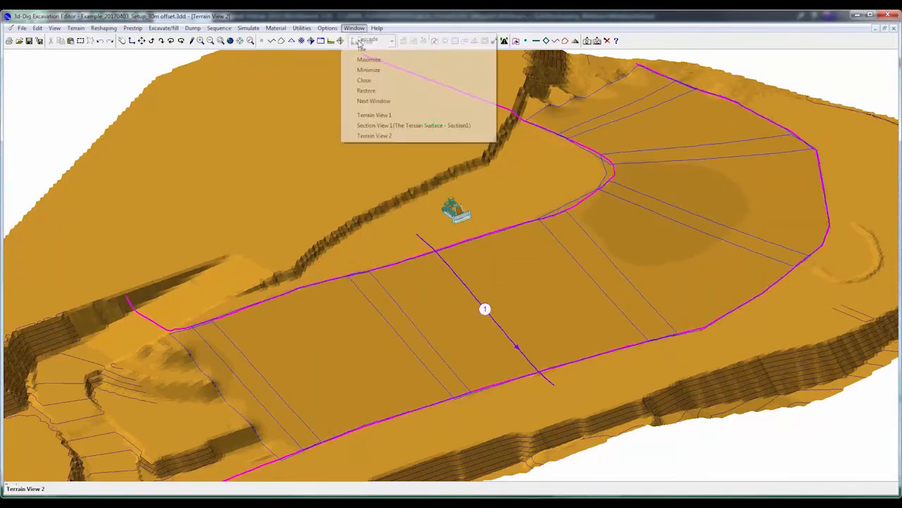
click(351, 117)
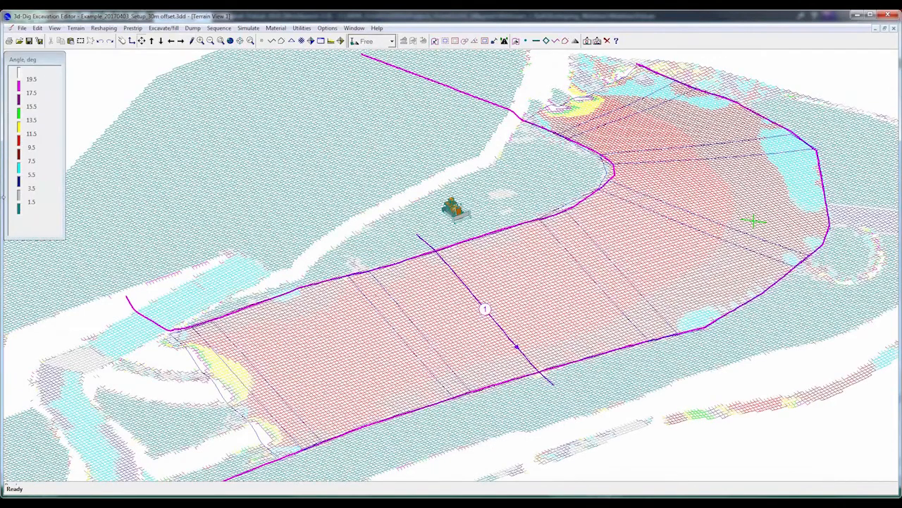
Step: Examine the cross section of the reshaped and start surfaces in Section View 1 and return to Terrain View 2
click(355, 29)
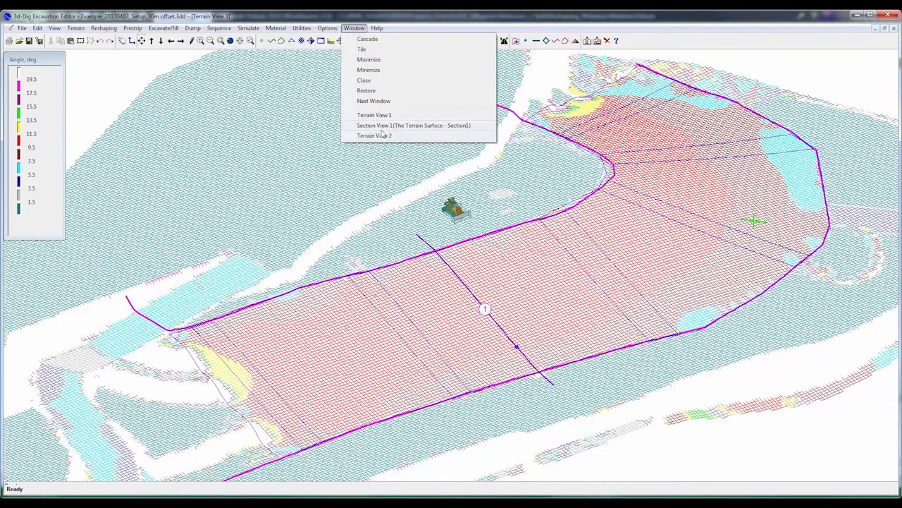
click(381, 126)
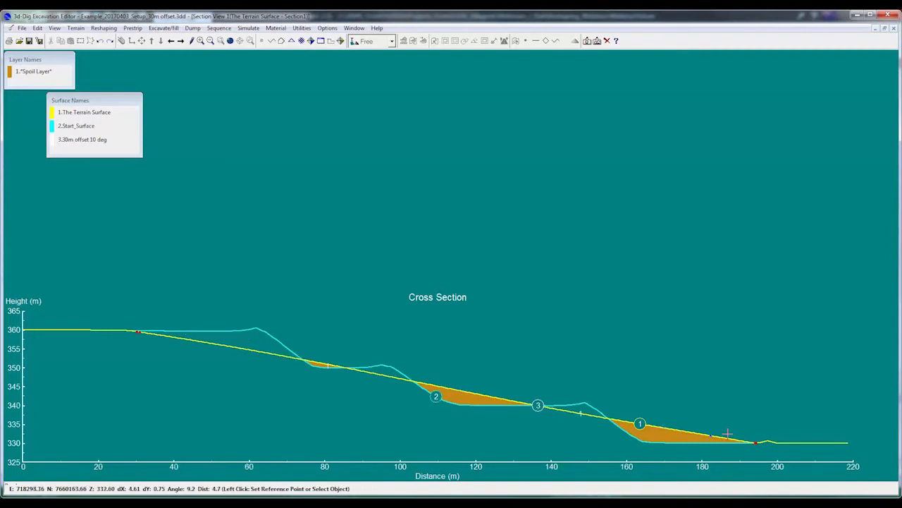
click(356, 29)
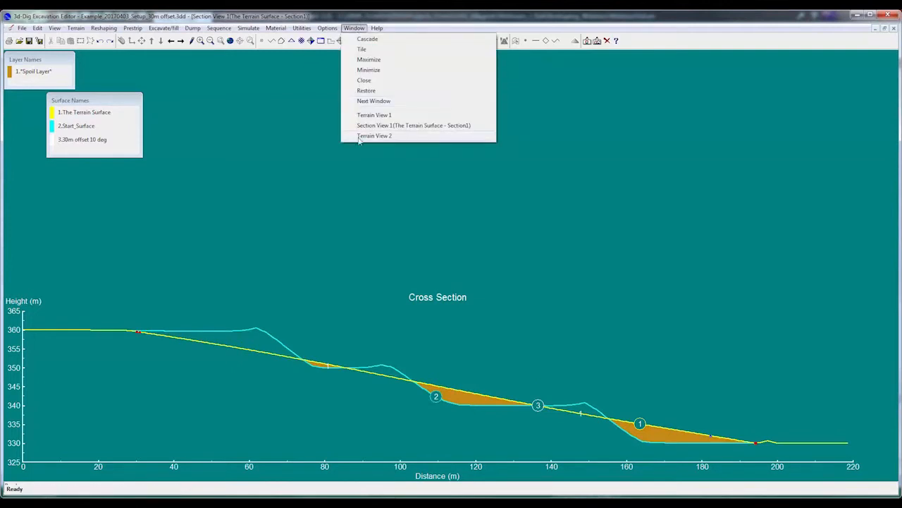
click(374, 136)
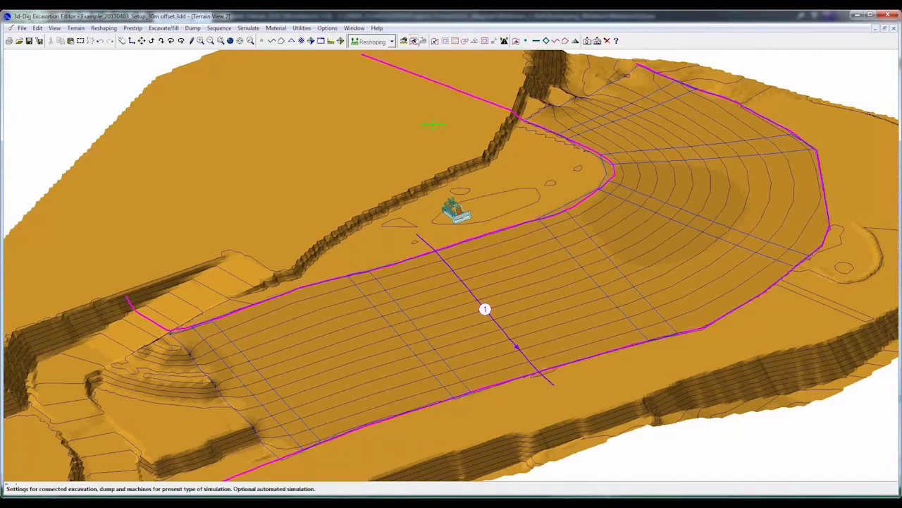
Step: Turn on the final calculated material transport arcs in the display options of Transport Analysis 1A
click(423, 40)
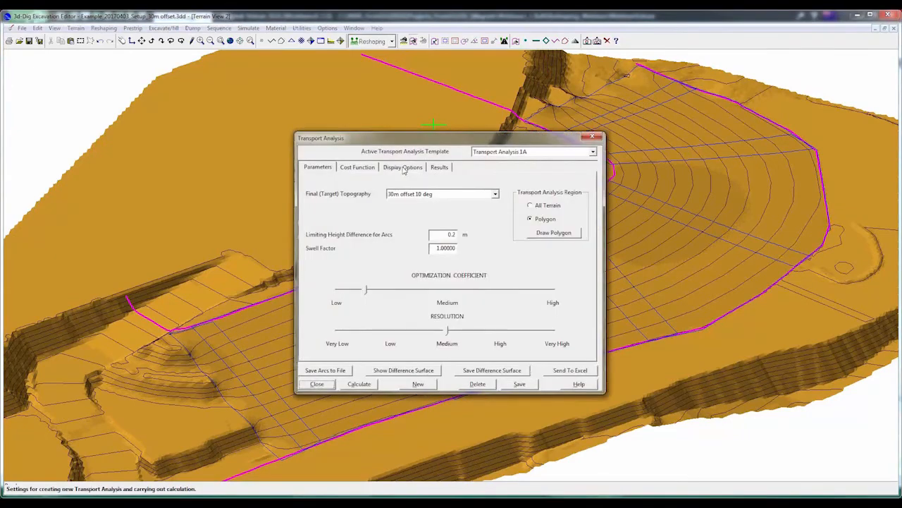
click(403, 166)
click(466, 220)
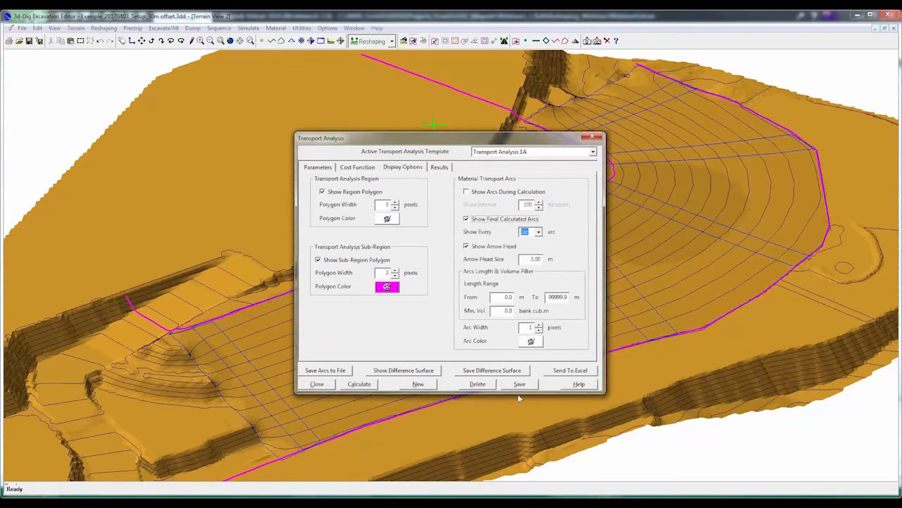
click(315, 384)
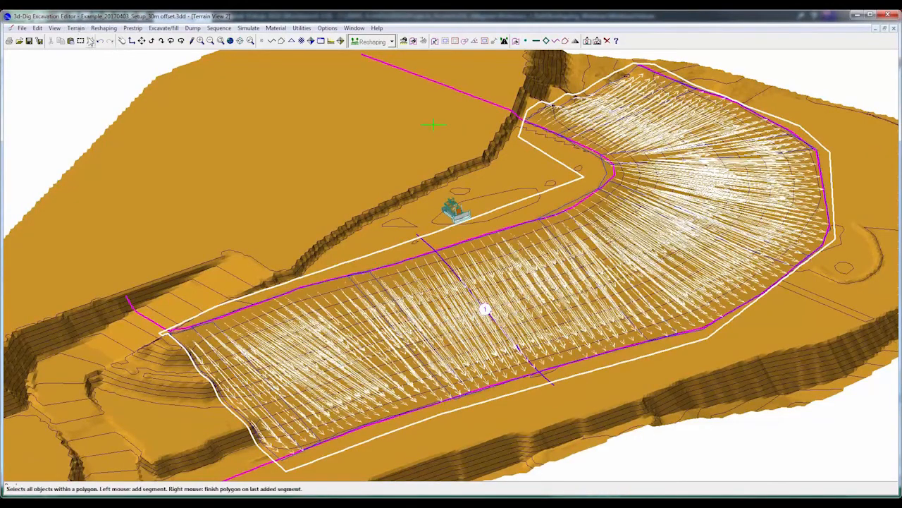
Step: Apply Restore Point 1 to bring back the original benched terrain beneath the transport arcs
click(75, 27)
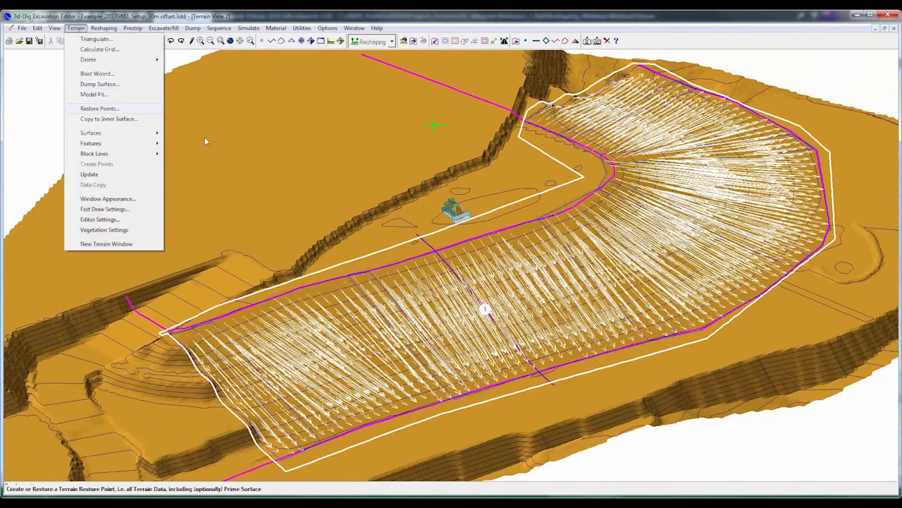
key(Return)
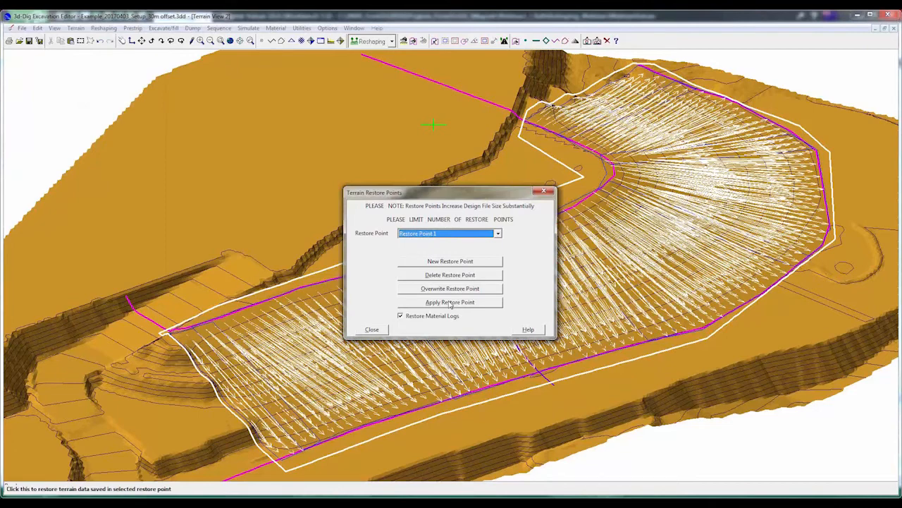
click(449, 302)
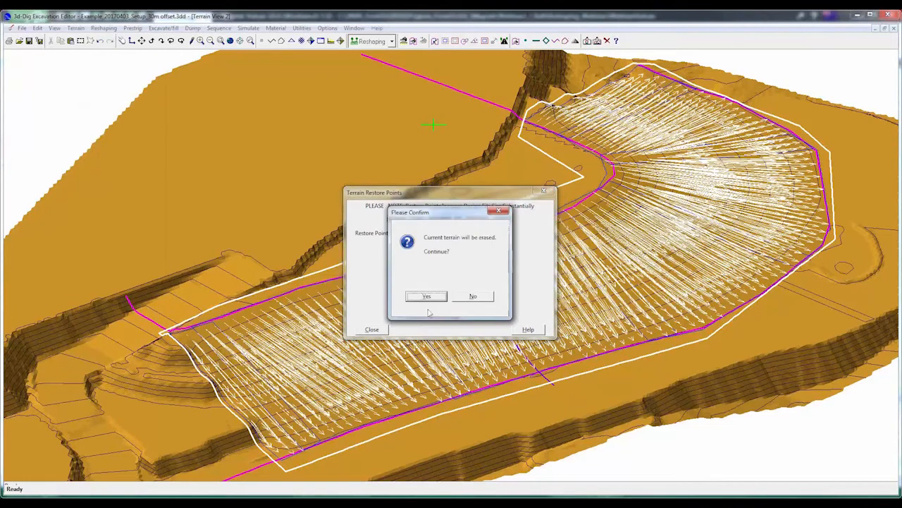
click(373, 329)
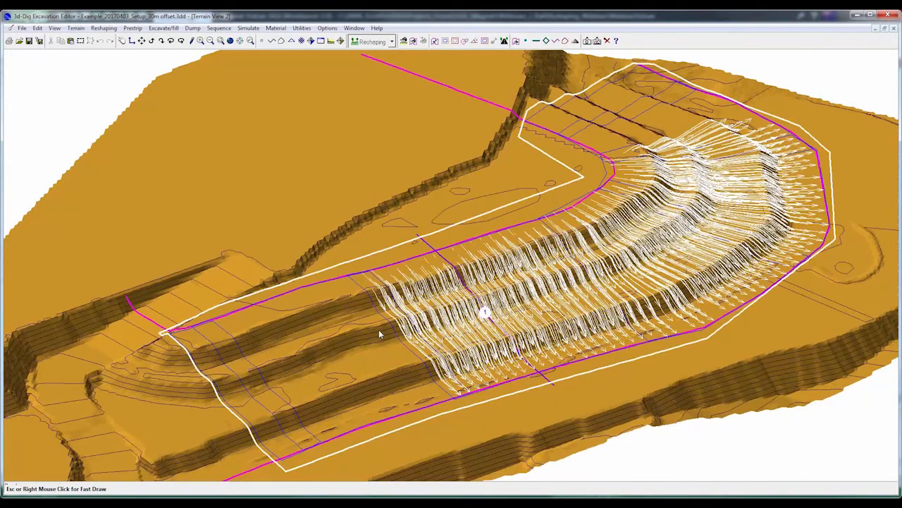
Step: Switch to the Transport Analysis.xlsx workbook in Excel and check the centroid push distance on the Example D_10deg_30m offset sheet
click(415, 41)
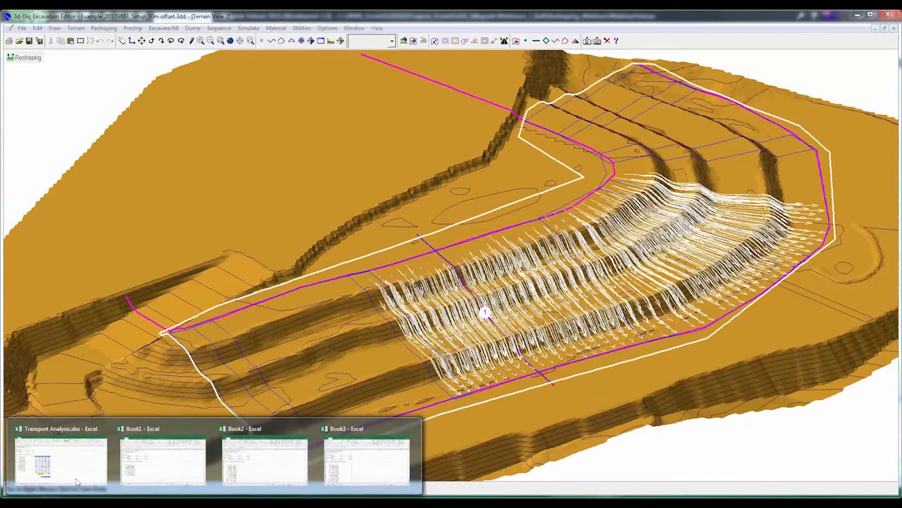
click(77, 482)
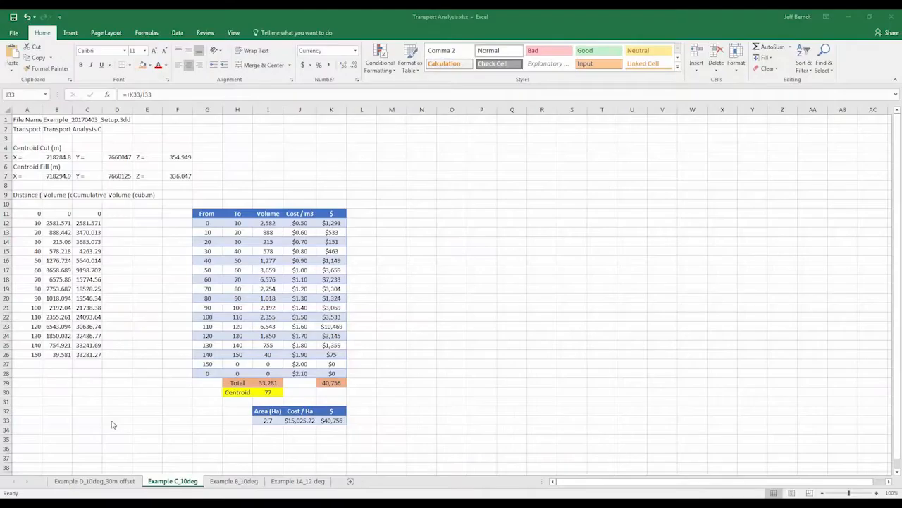
key(ctrl+Page_Up)
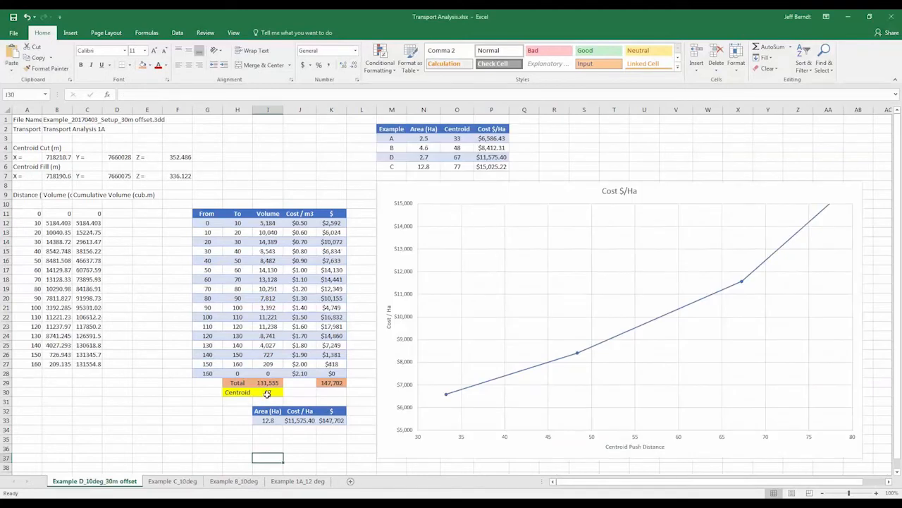
click(265, 392)
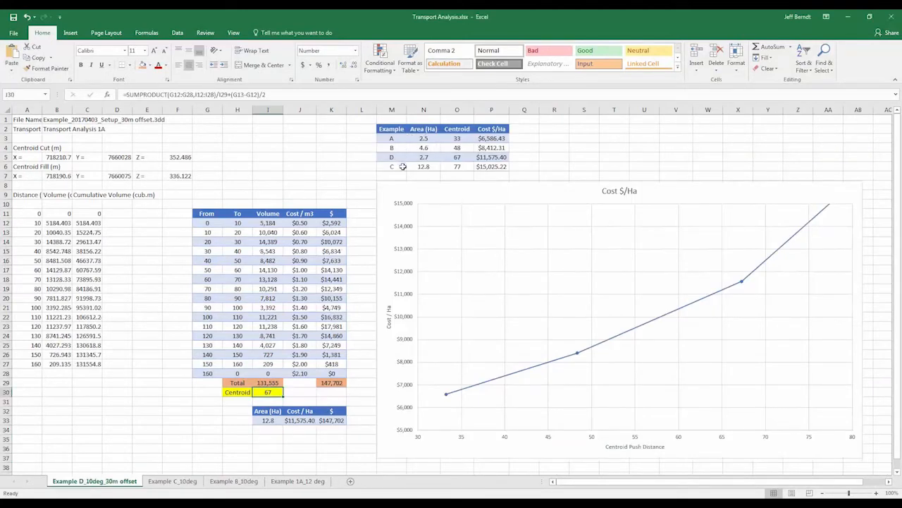
Step: Compare the centroid distances of examples A, B, D and C in the summary table above the Cost $/Ha chart
click(423, 138)
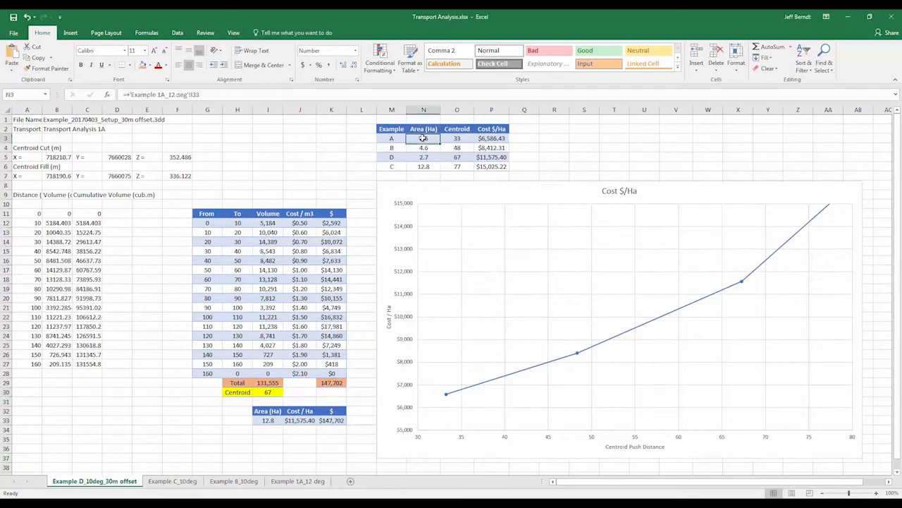
click(455, 139)
click(458, 148)
click(462, 157)
click(457, 166)
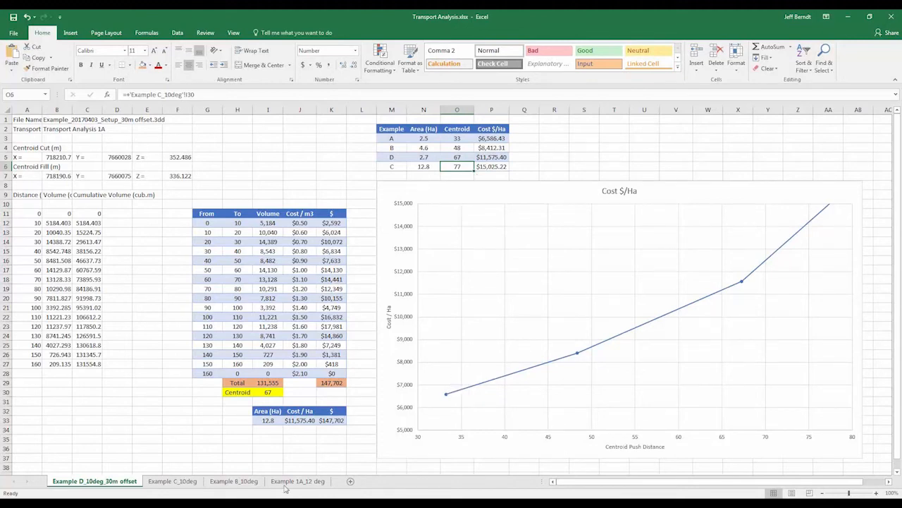
Step: Switch to the Example_20170403_Setup.3dd project in 3d-Dig and review the metric and US program unit settings without changing them
mouse_move(291, 504)
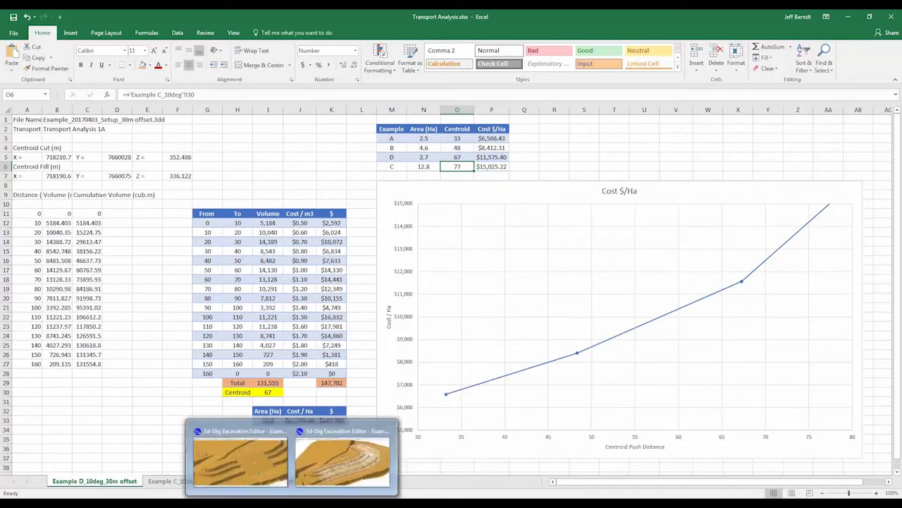
click(269, 474)
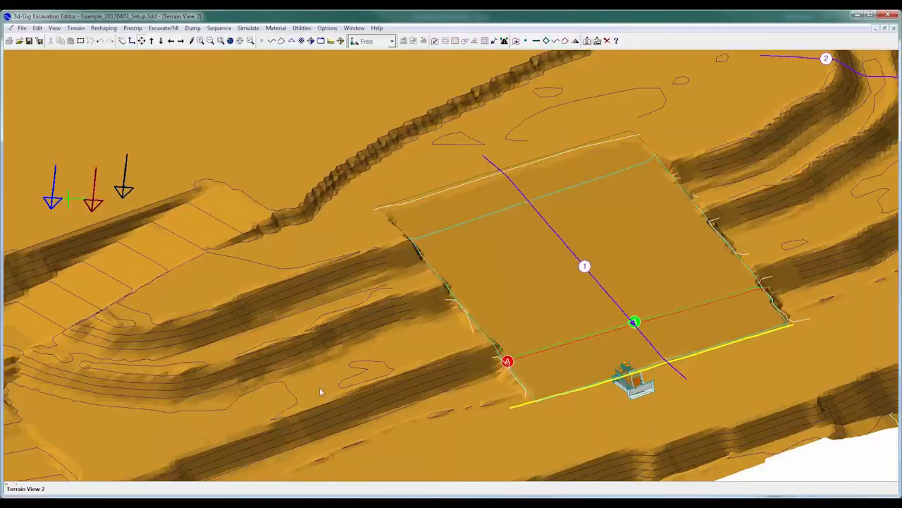
click(308, 28)
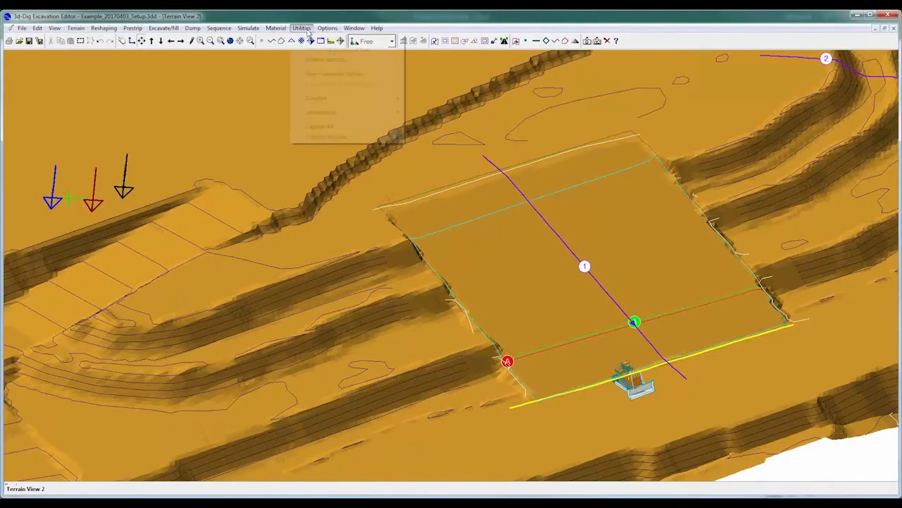
click(337, 38)
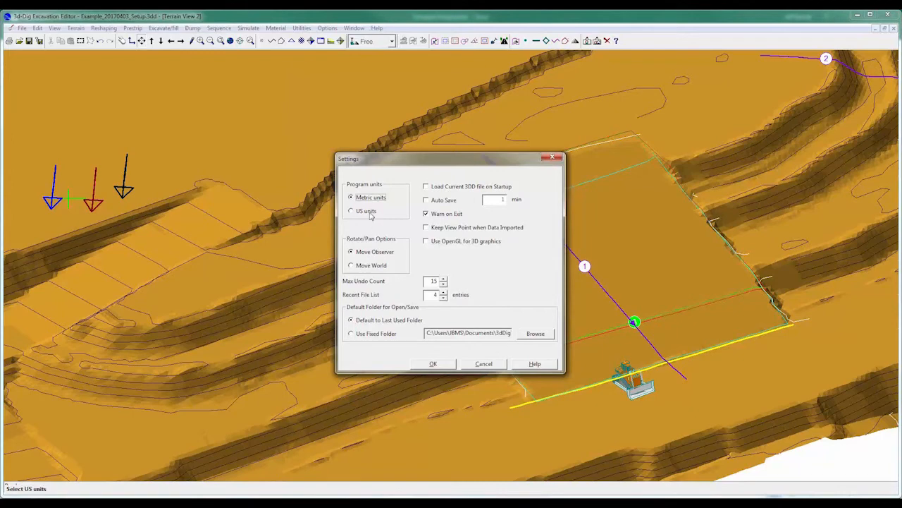
click(495, 366)
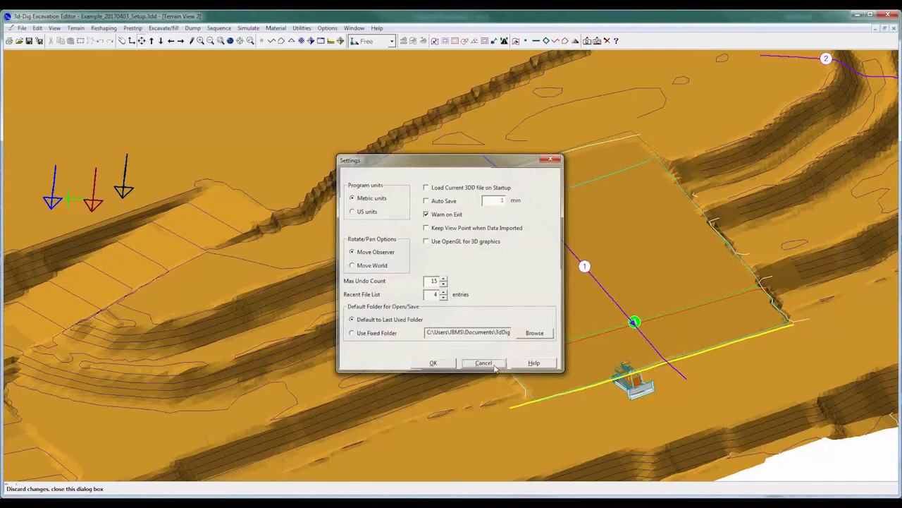
click(483, 363)
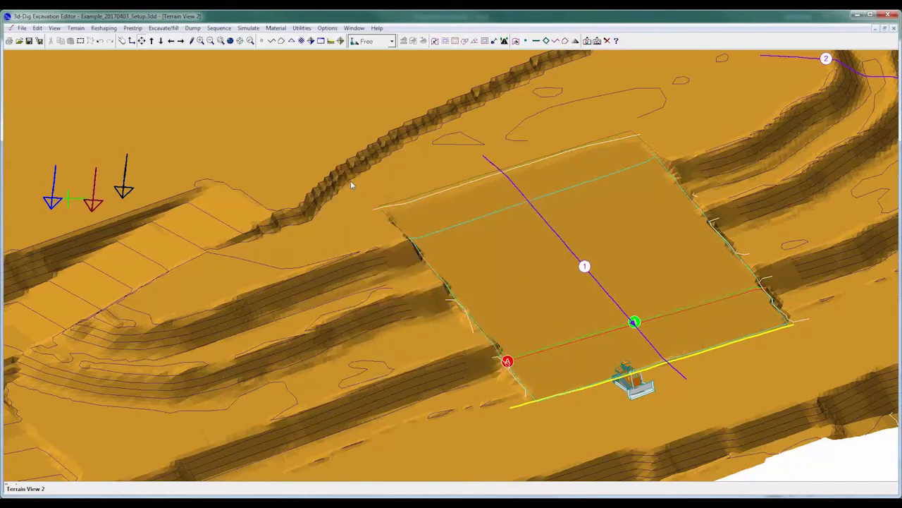
click(73, 28)
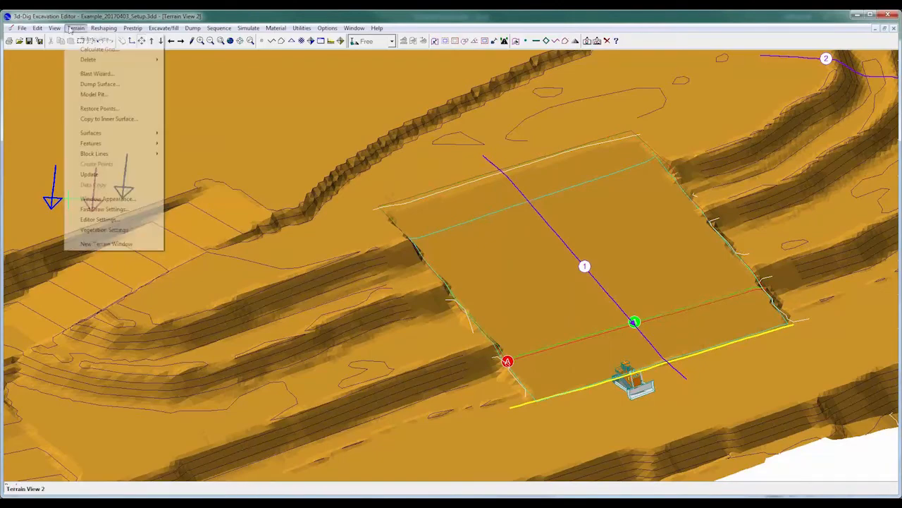
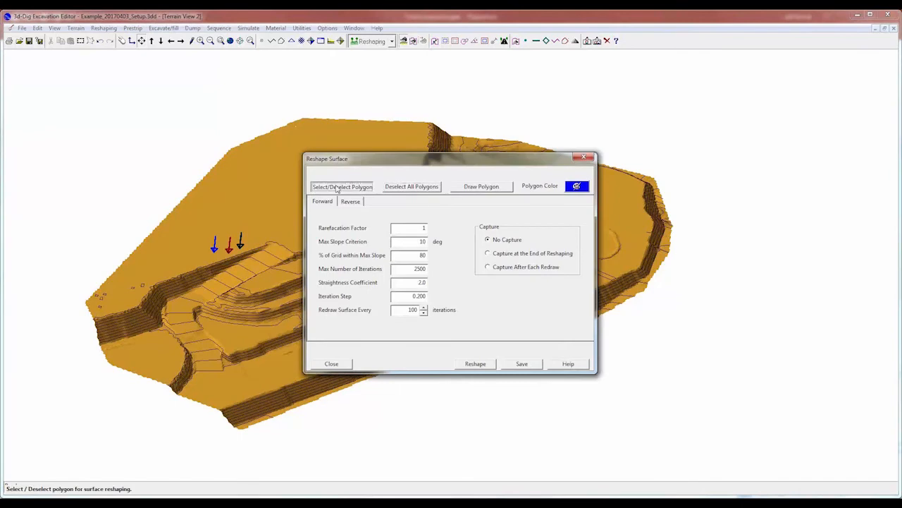
Step: Draw a surface reshaping polygon in Terrain View 2 that encloses the whole benched slope
click(336, 187)
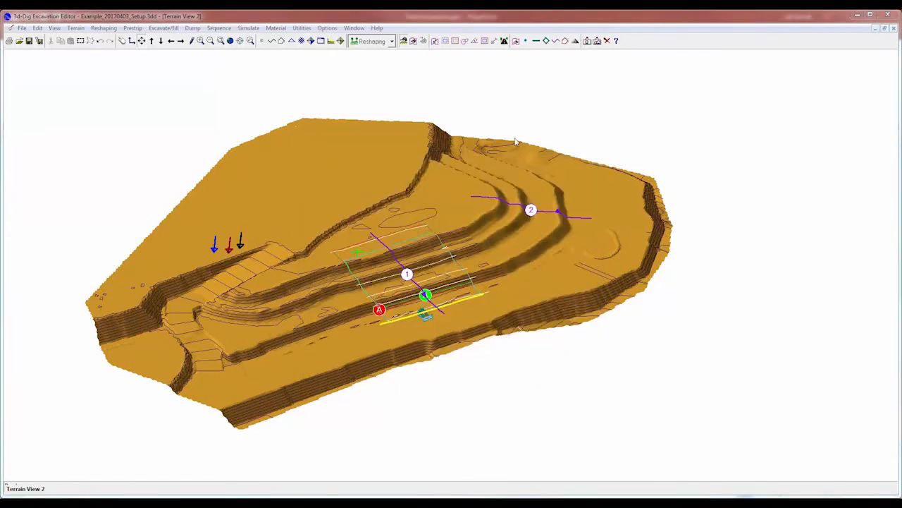
right_click(515, 141)
click(481, 187)
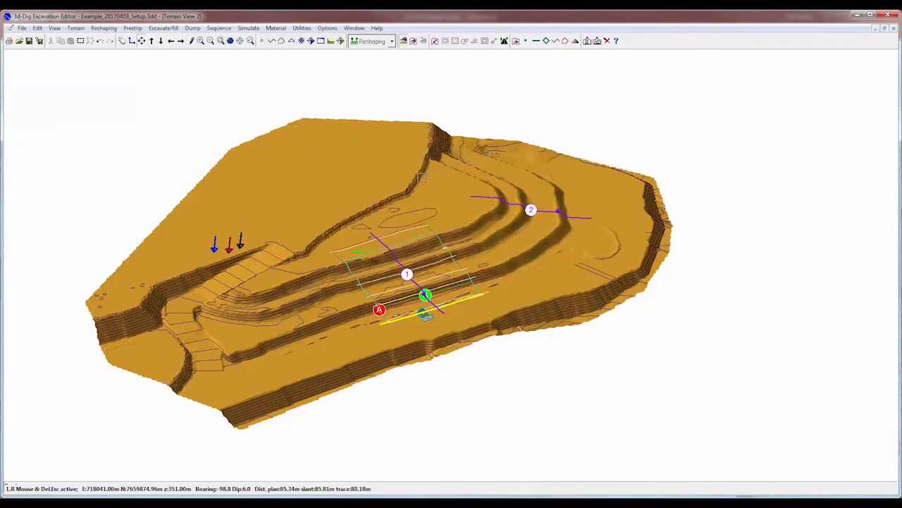
click(597, 180)
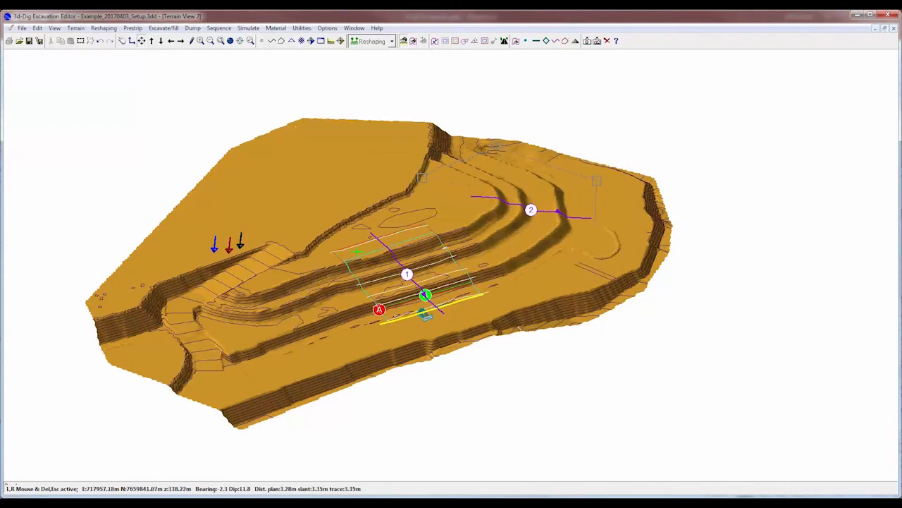
click(590, 248)
click(517, 300)
click(370, 347)
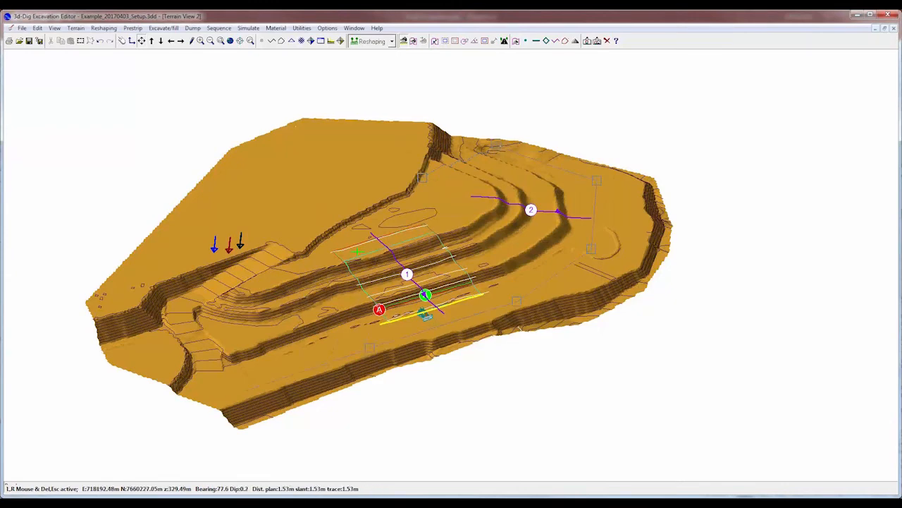
click(246, 390)
click(219, 285)
right_click(220, 285)
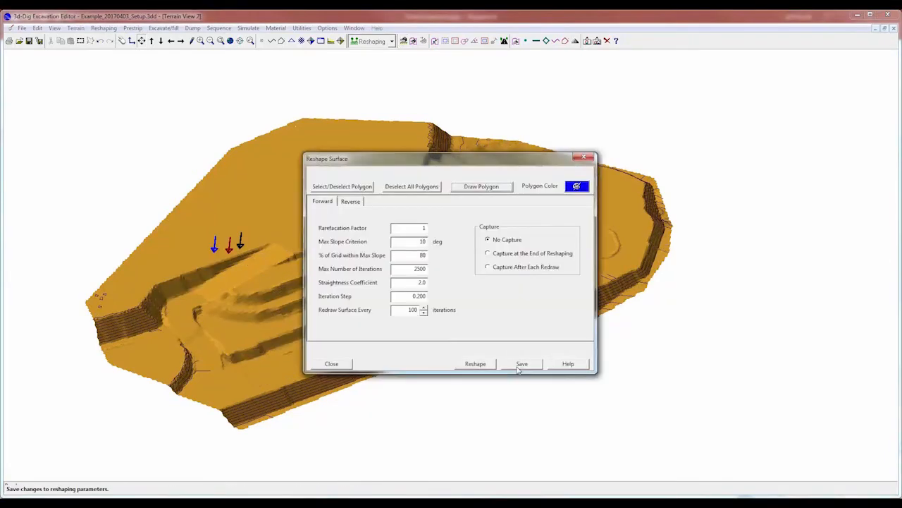
click(330, 363)
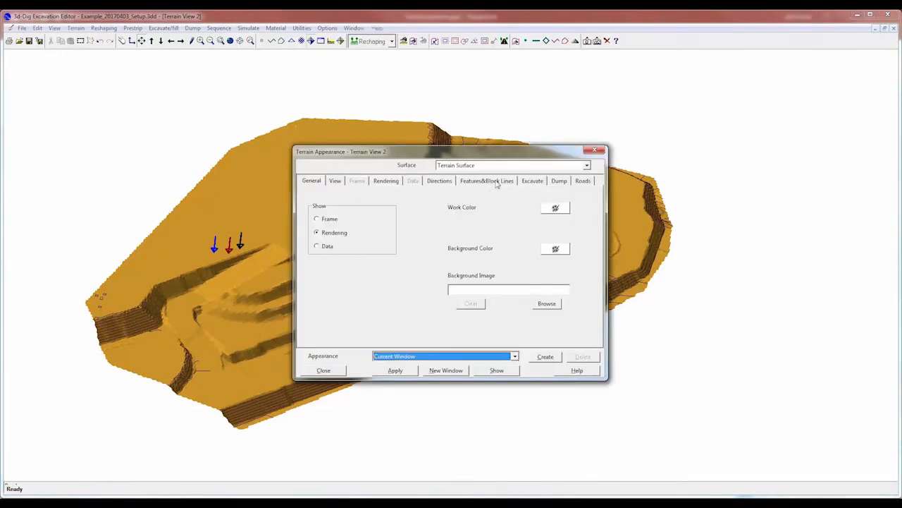
Step: Update the features and block lines appearance of Terrain View 2 so the block outlines are displayed
click(487, 181)
click(396, 371)
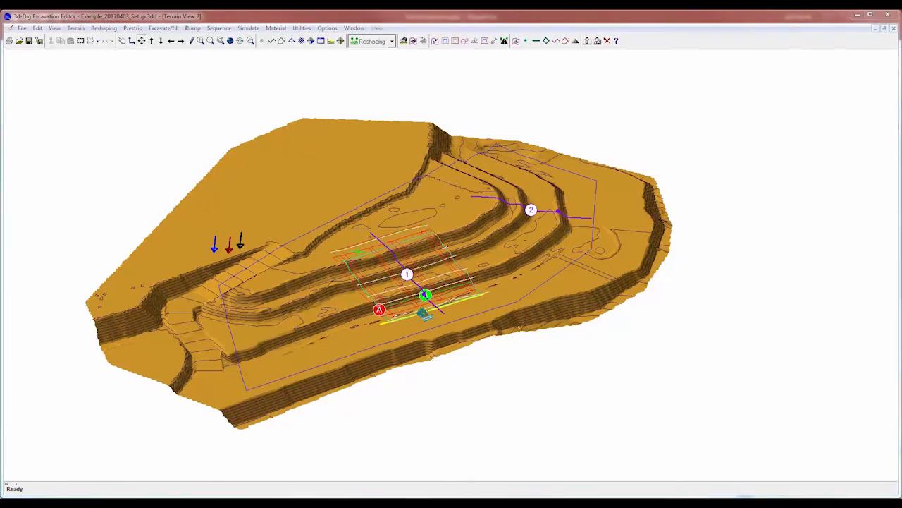
Step: View the transport arcs in the 30m offset project and return to the Example_20170403_Setup.3dd project
mouse_move(291, 502)
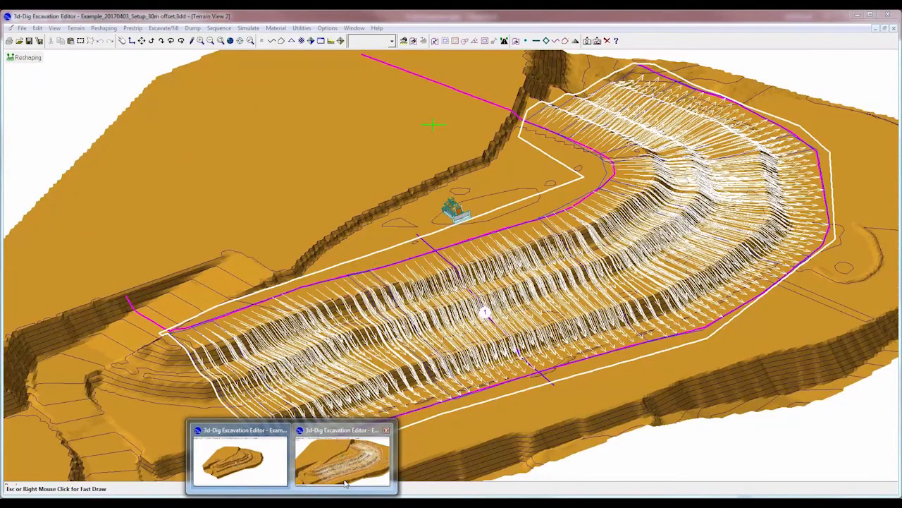
click(345, 483)
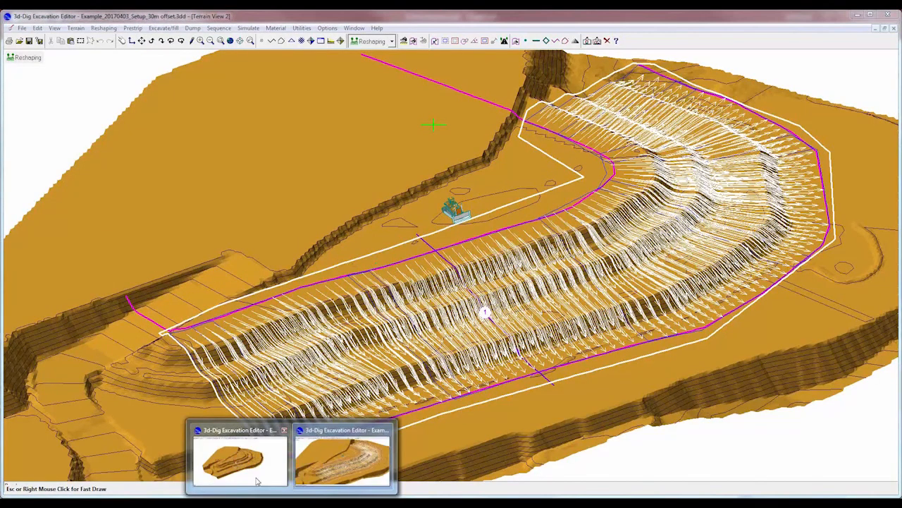
click(239, 458)
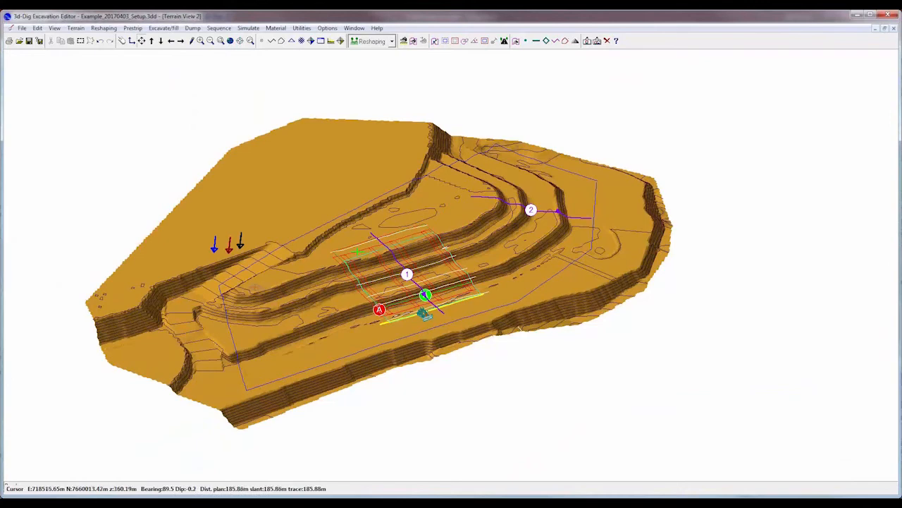
Step: Review the forward Reshape Surface settings for the polygon enclosing the benched slope and leave them without reshaping
click(256, 287)
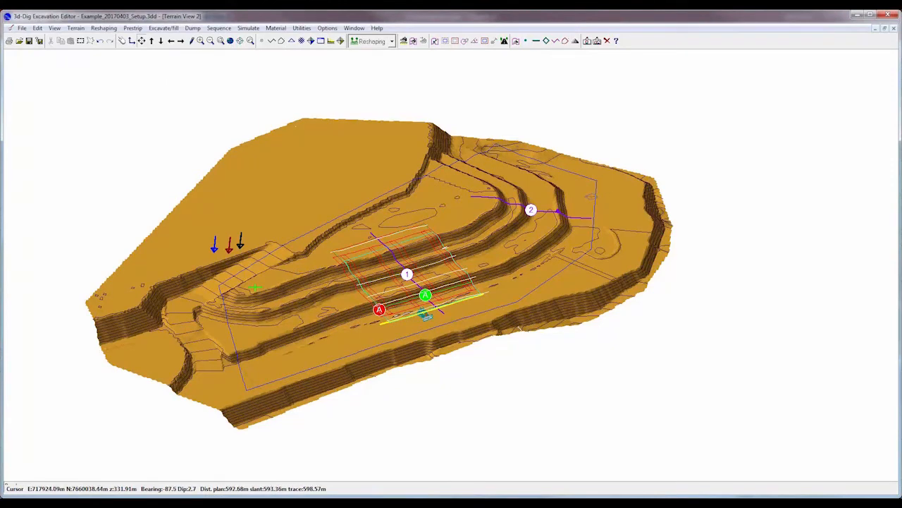
click(404, 41)
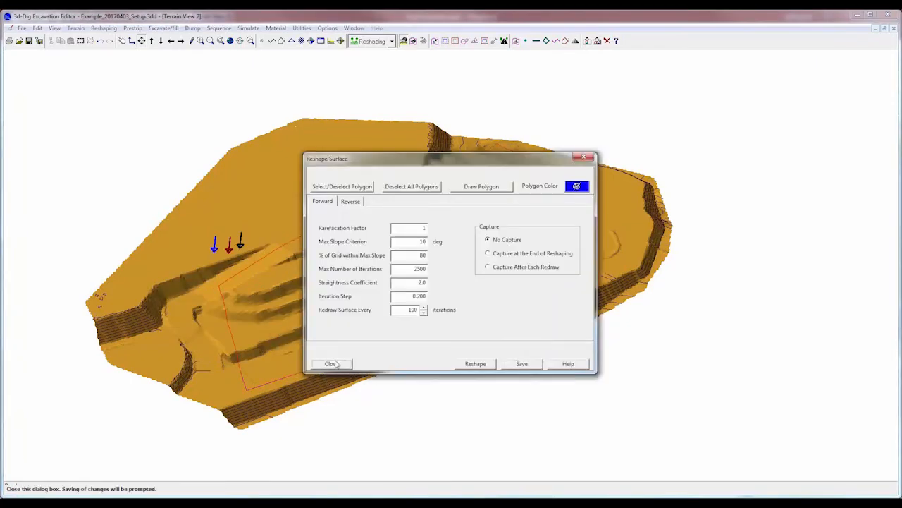
click(333, 364)
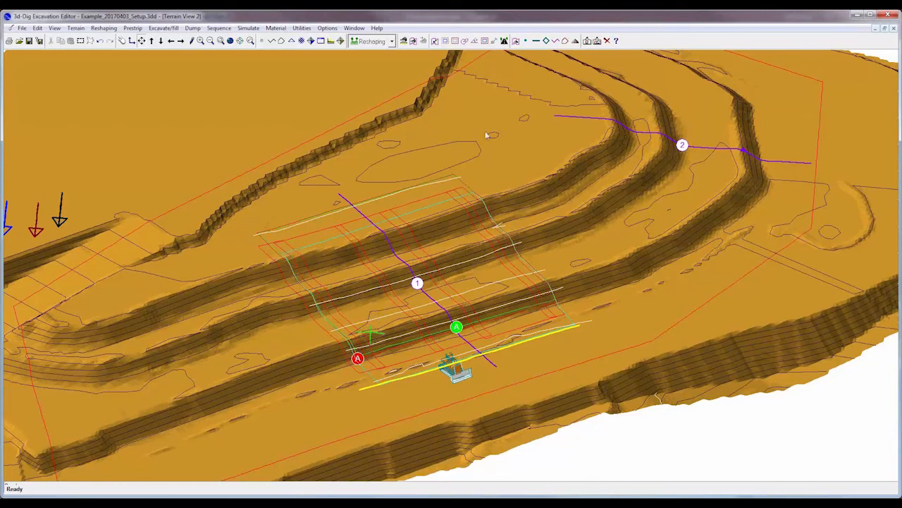
Step: Switch the simulation type to Dozer and move the dozer from the lowest bench to the flat area above the slope
click(392, 41)
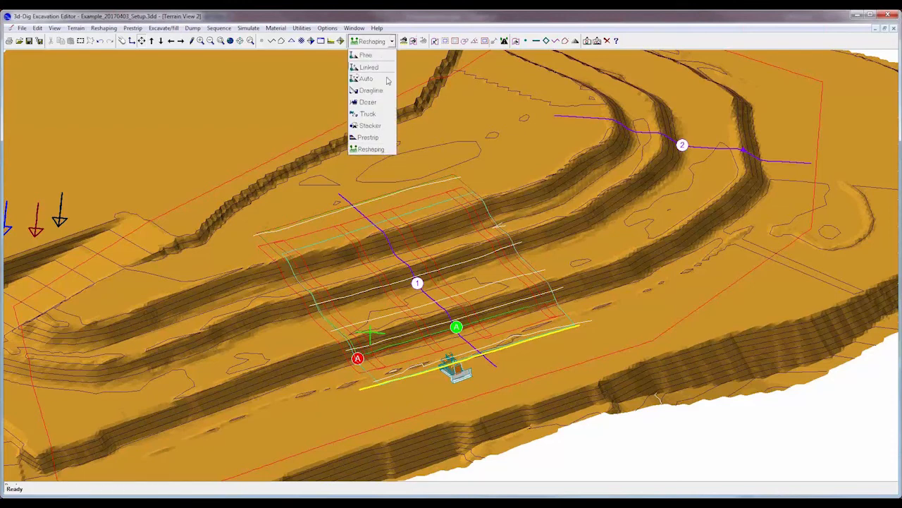
click(380, 99)
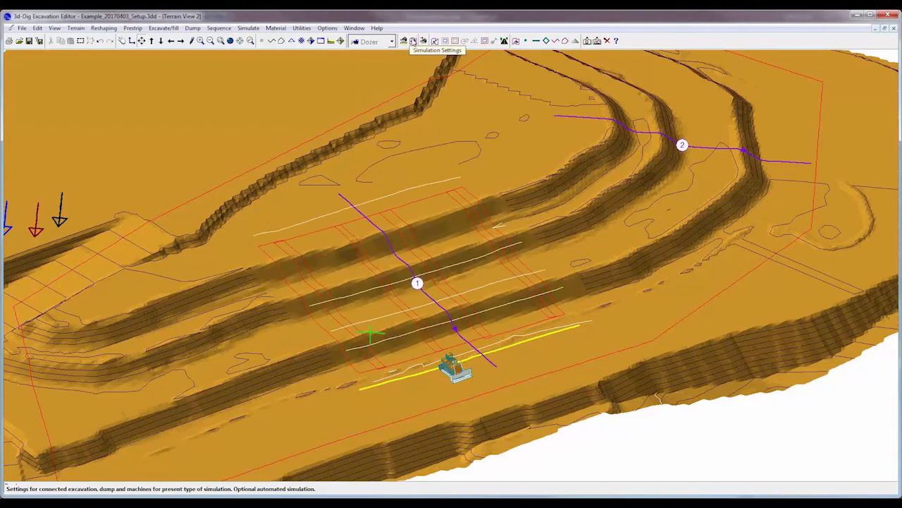
mouse_move(452, 370)
mouse_down()
mouse_move(387, 271)
mouse_move(352, 169)
mouse_up()
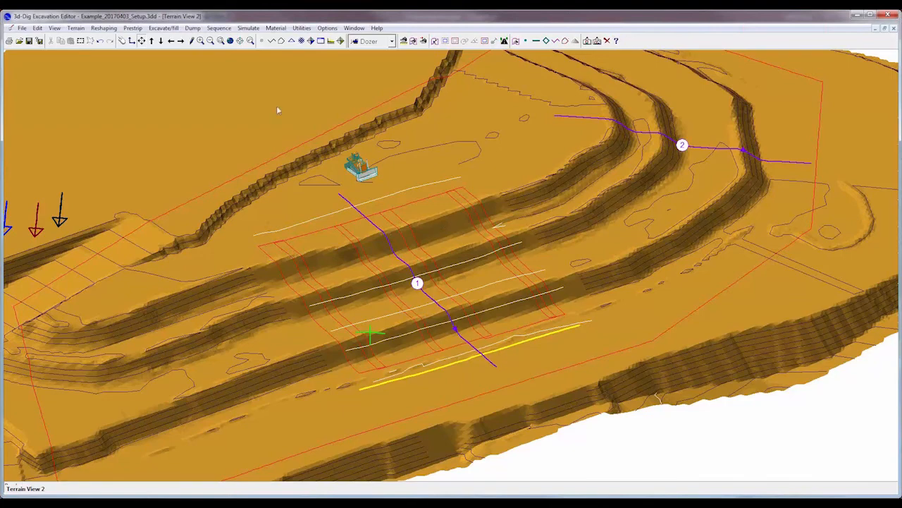
Step: Bring up the features and block lines appearance settings of Terrain View 2 and apply them
click(311, 41)
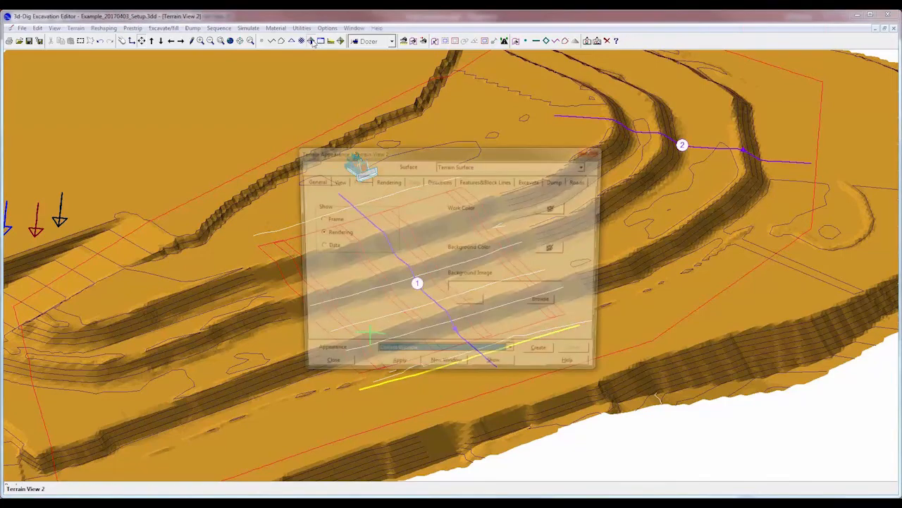
click(487, 180)
click(396, 371)
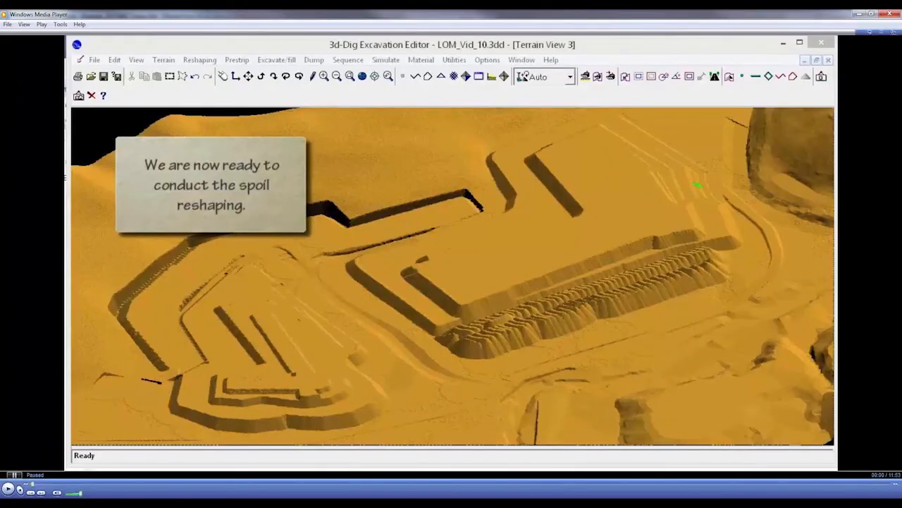
Step: Play the spoil reshaping video in Windows Media Player, skip ahead to the surface reshaping, and switch back to Transport Analysis.xlsx in Excel
click(7, 489)
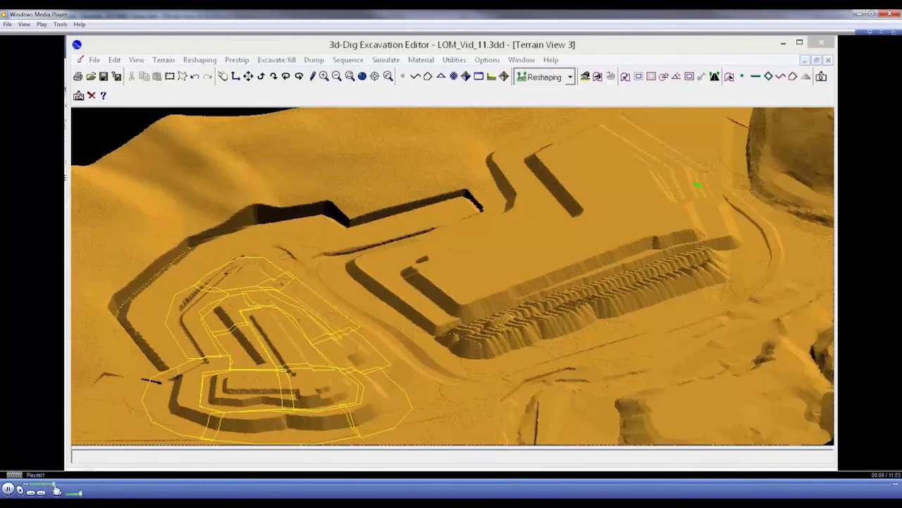
drag(89, 487, 98, 488)
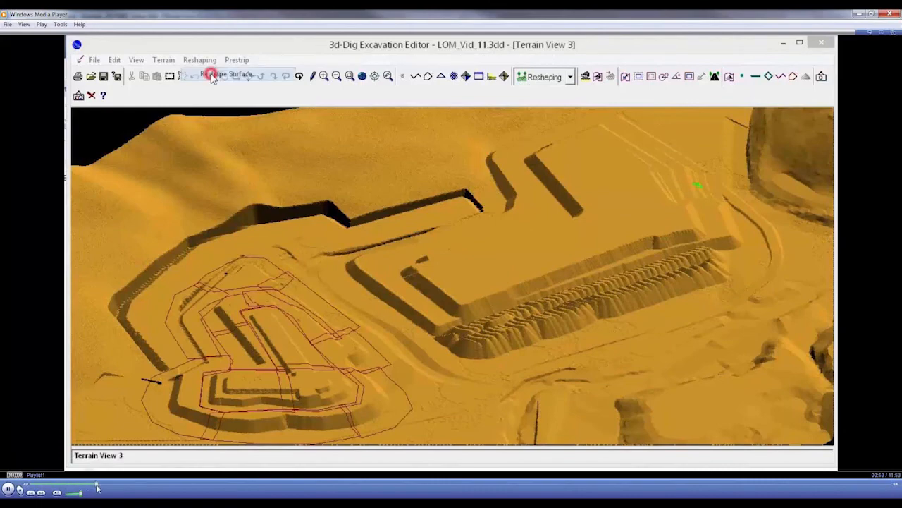
click(8, 491)
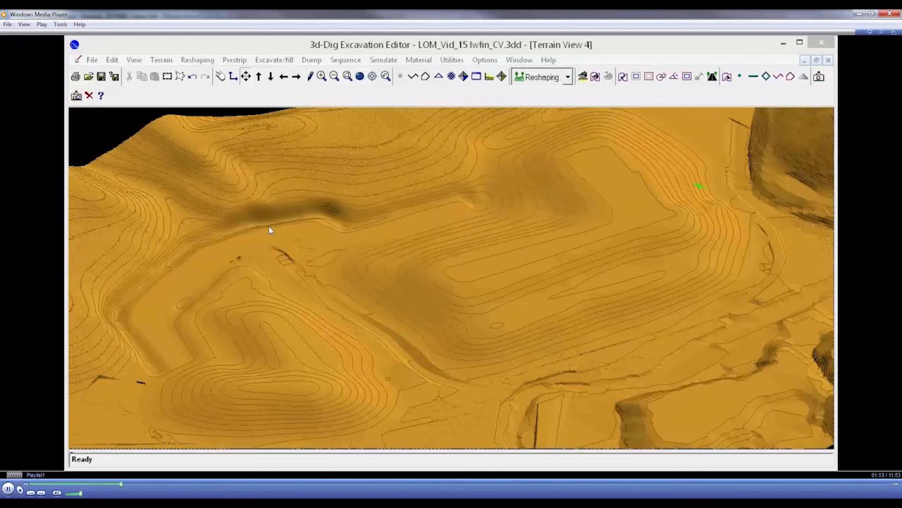
key(space)
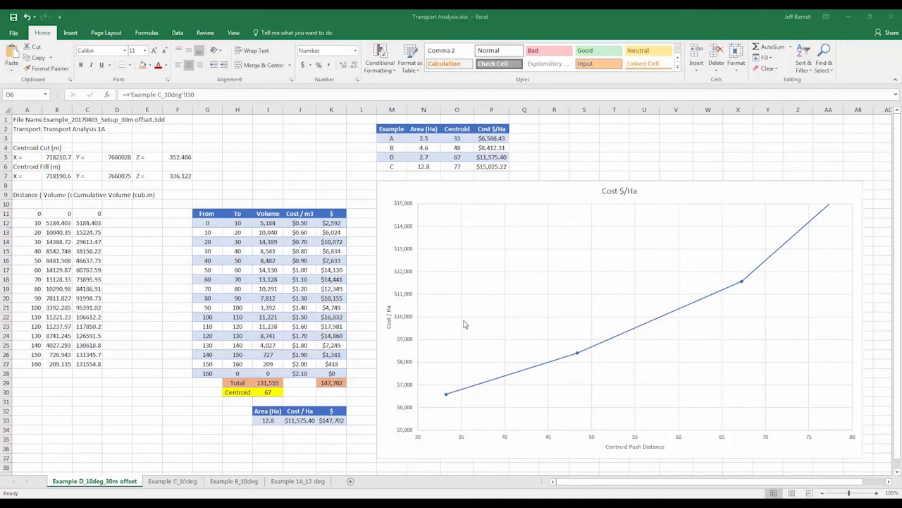
key(alt+Tab)
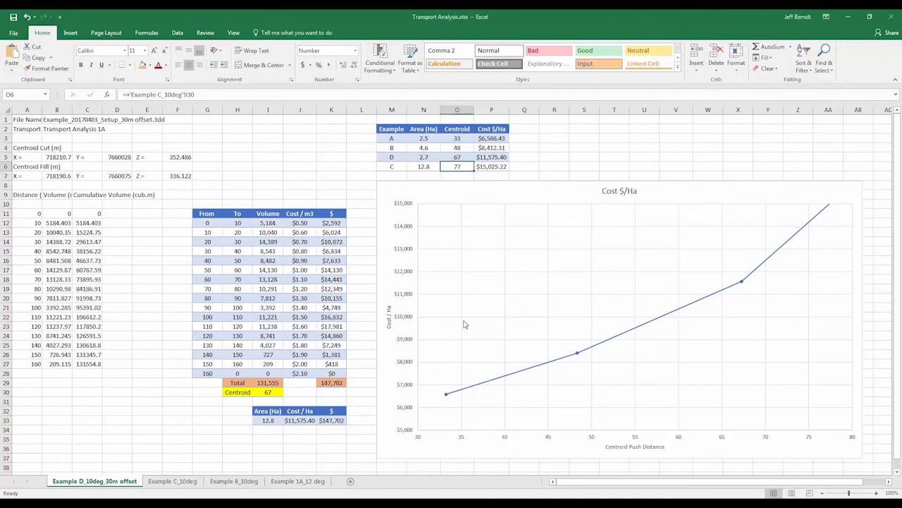